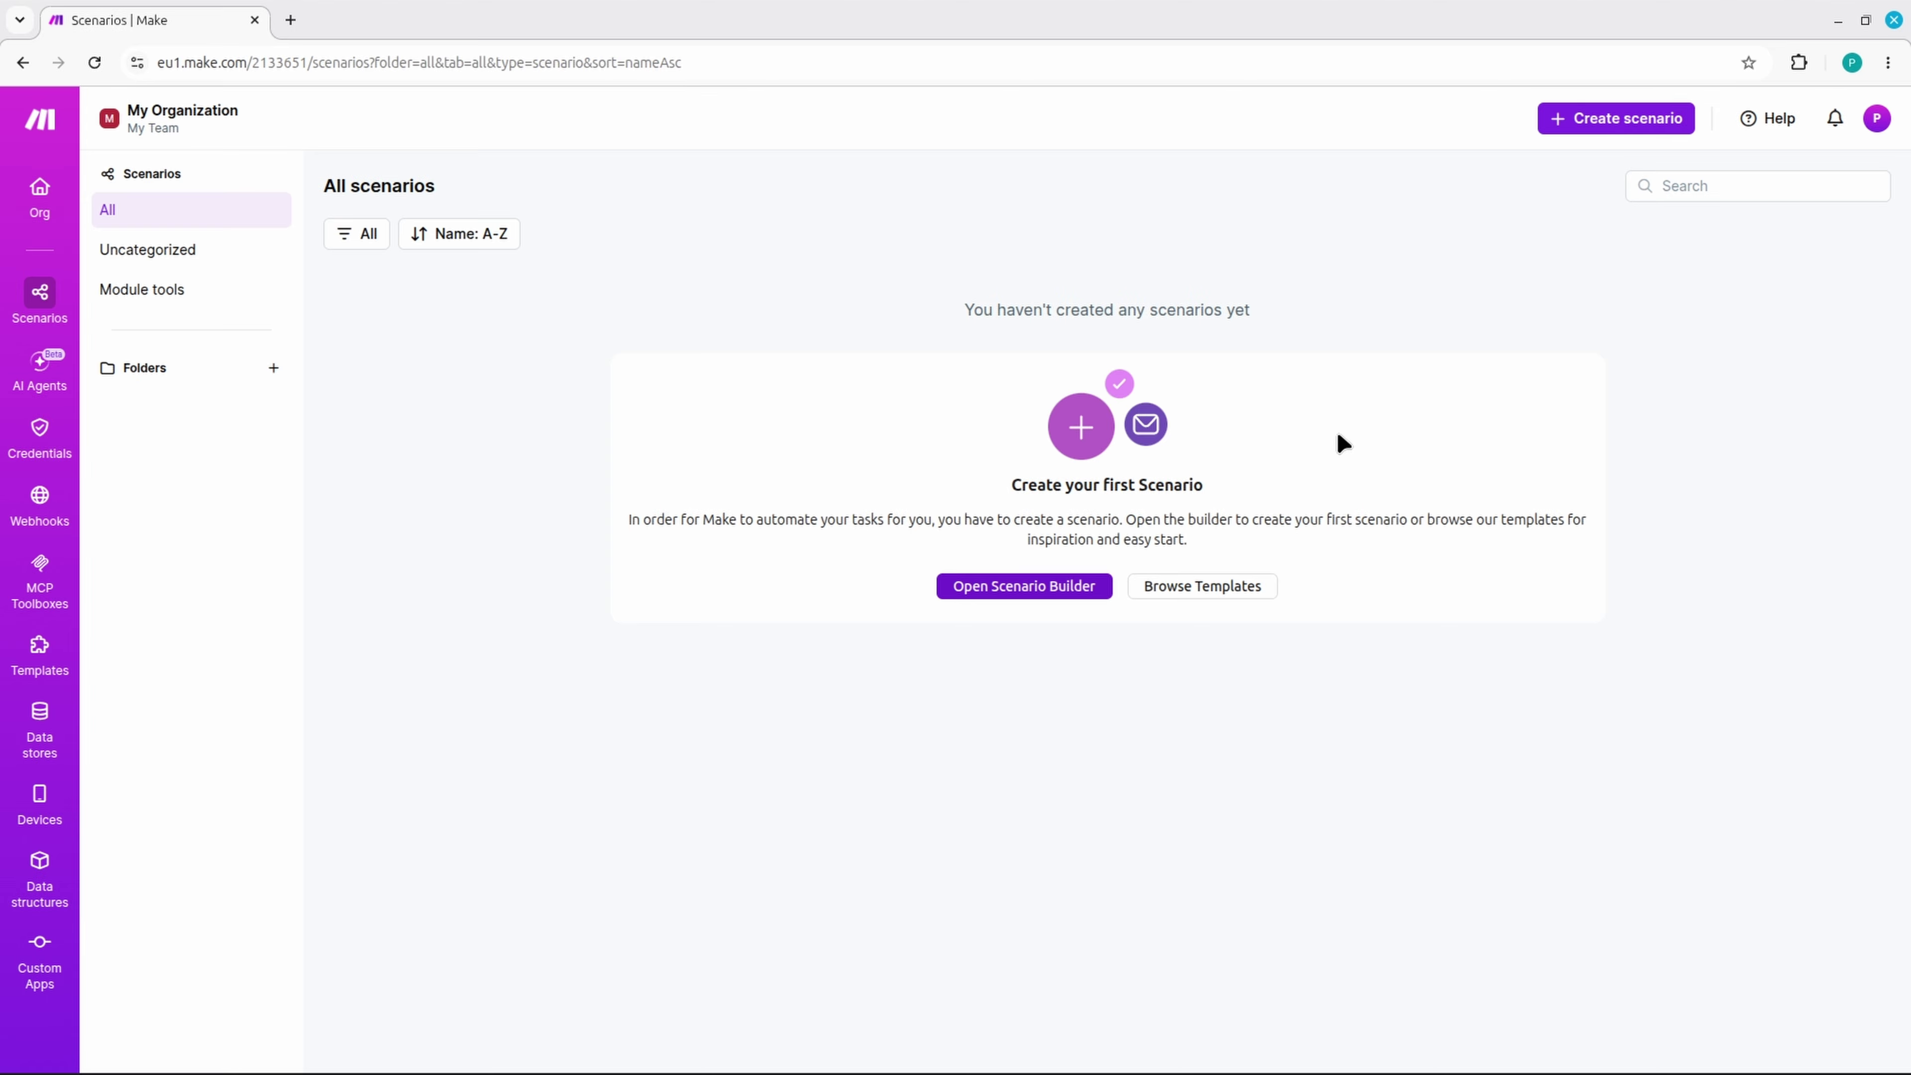
pyautogui.click(1625, 124)
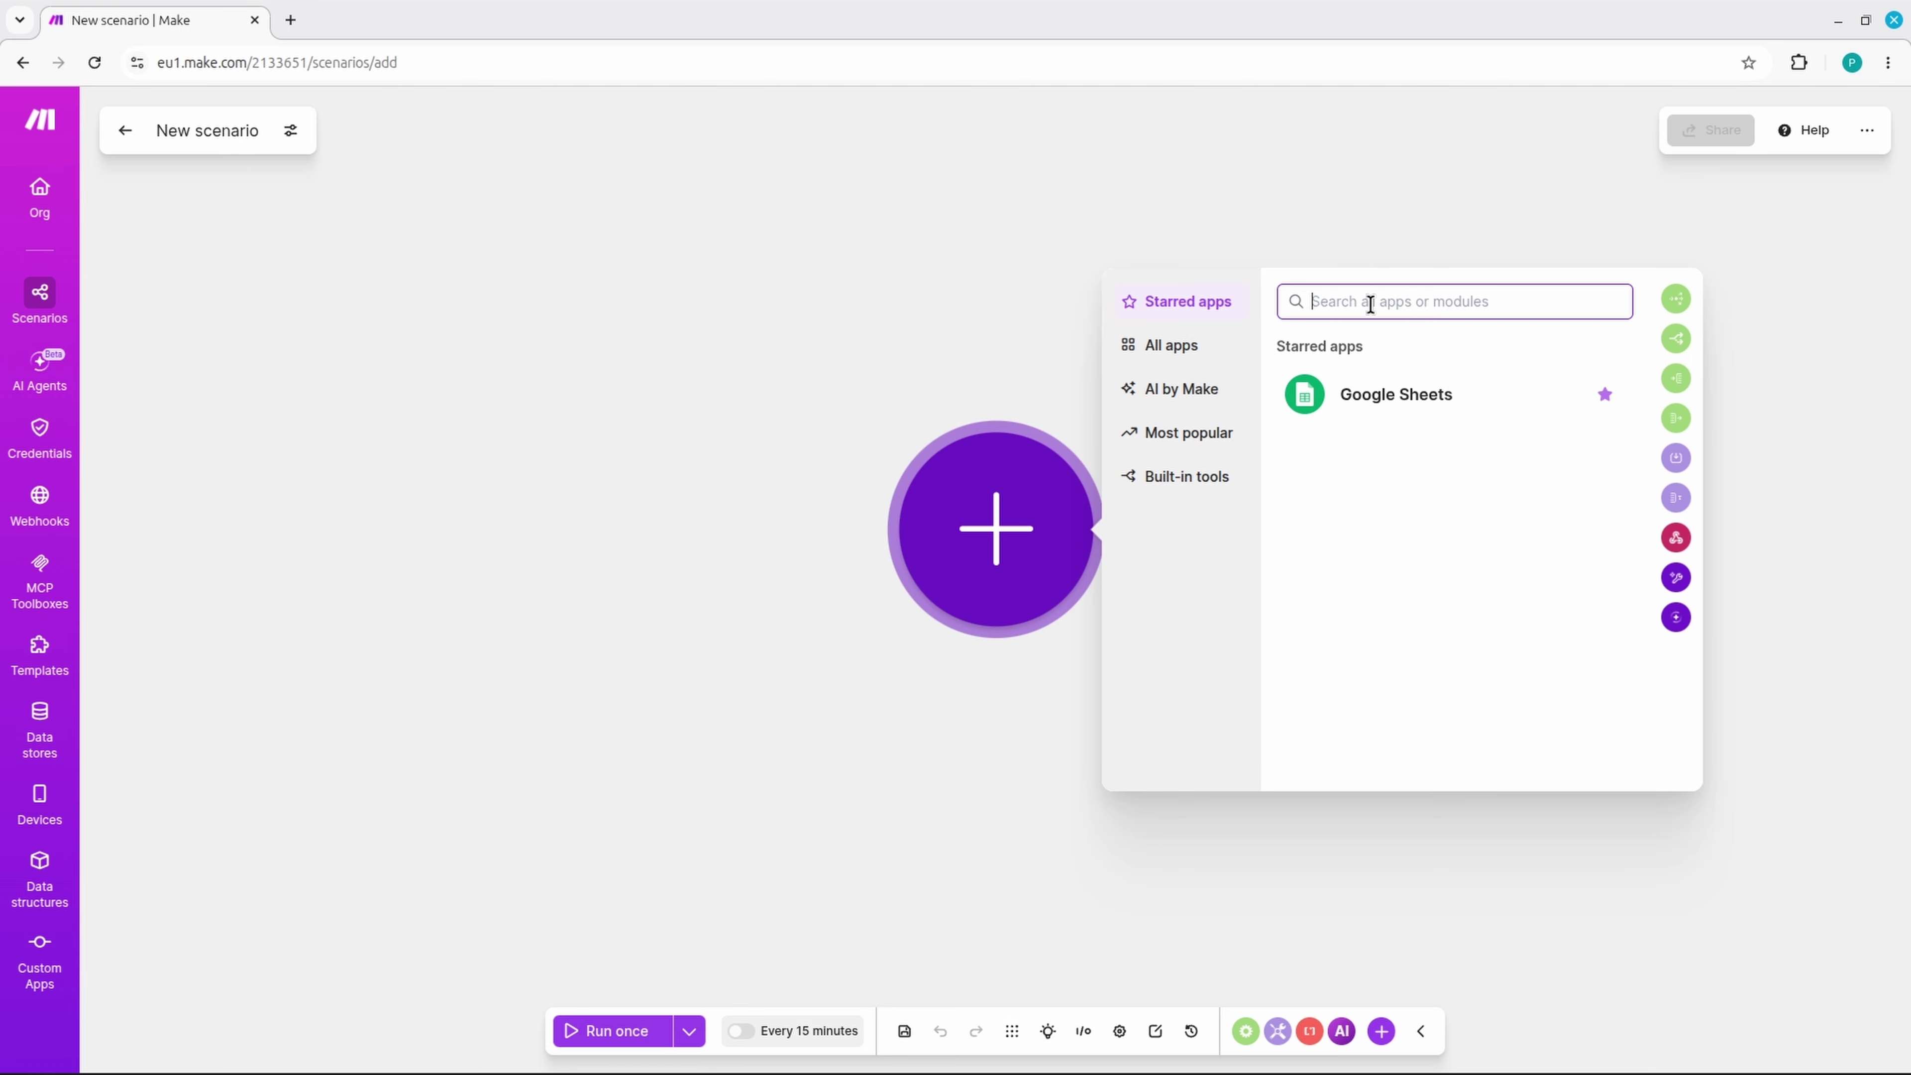
pyautogui.write('emails')
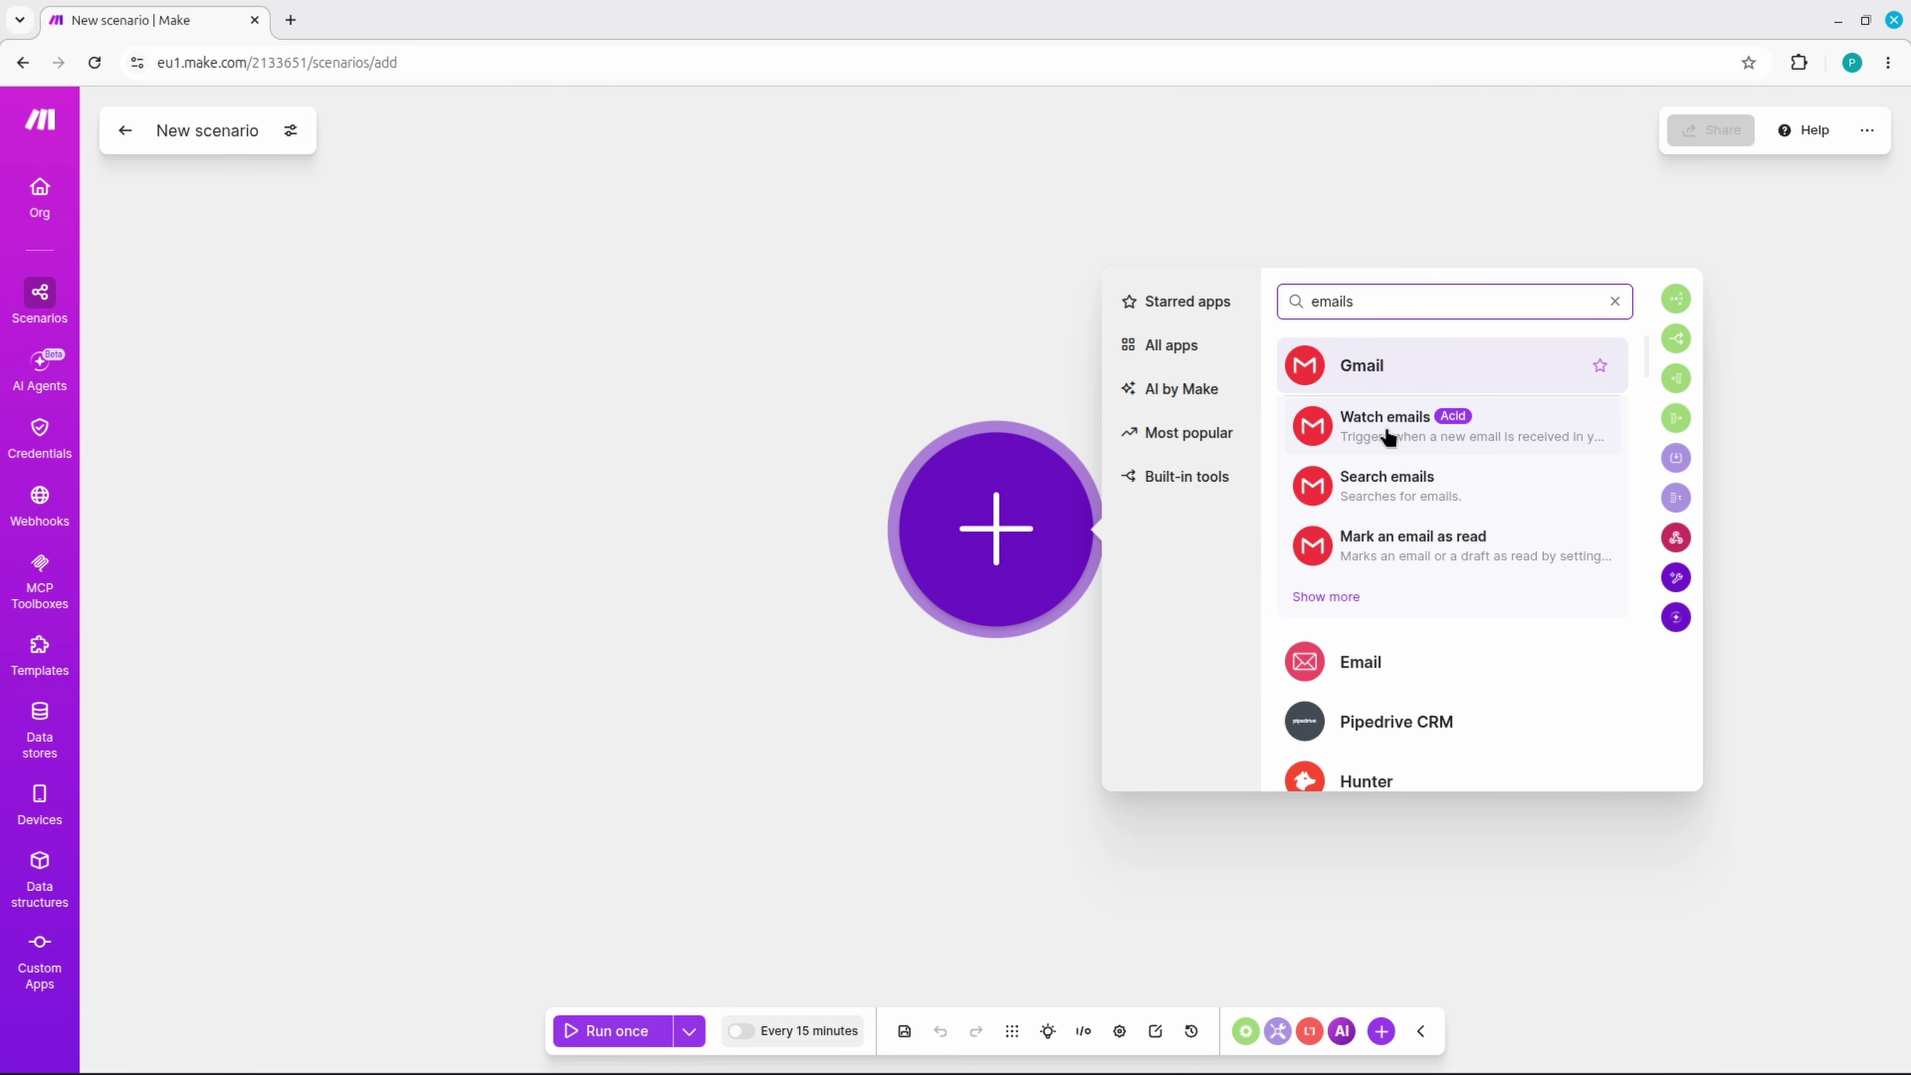
pyautogui.click(1387, 426)
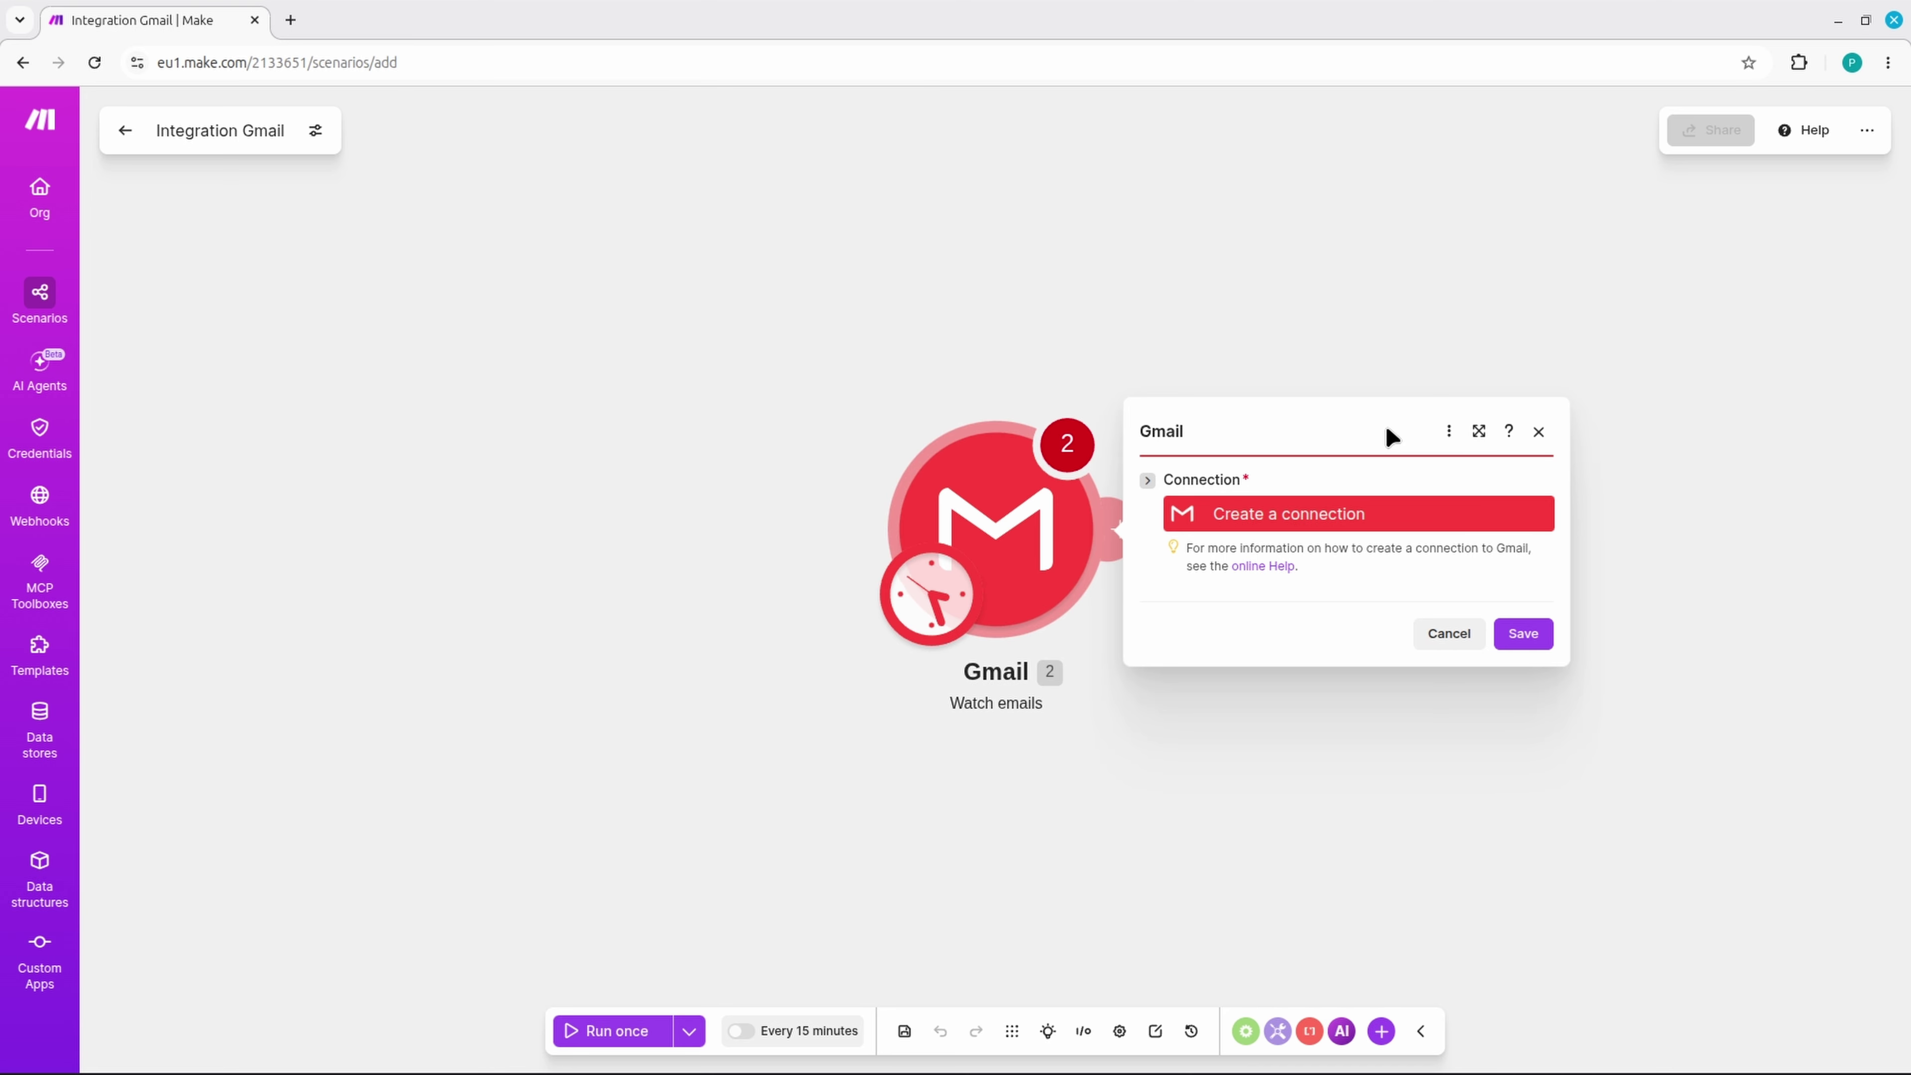
# Create the Gmail connection for the trigger and authorize Make to access the Google account.
pyautogui.click(1318, 519)
pyautogui.click(1098, 705)
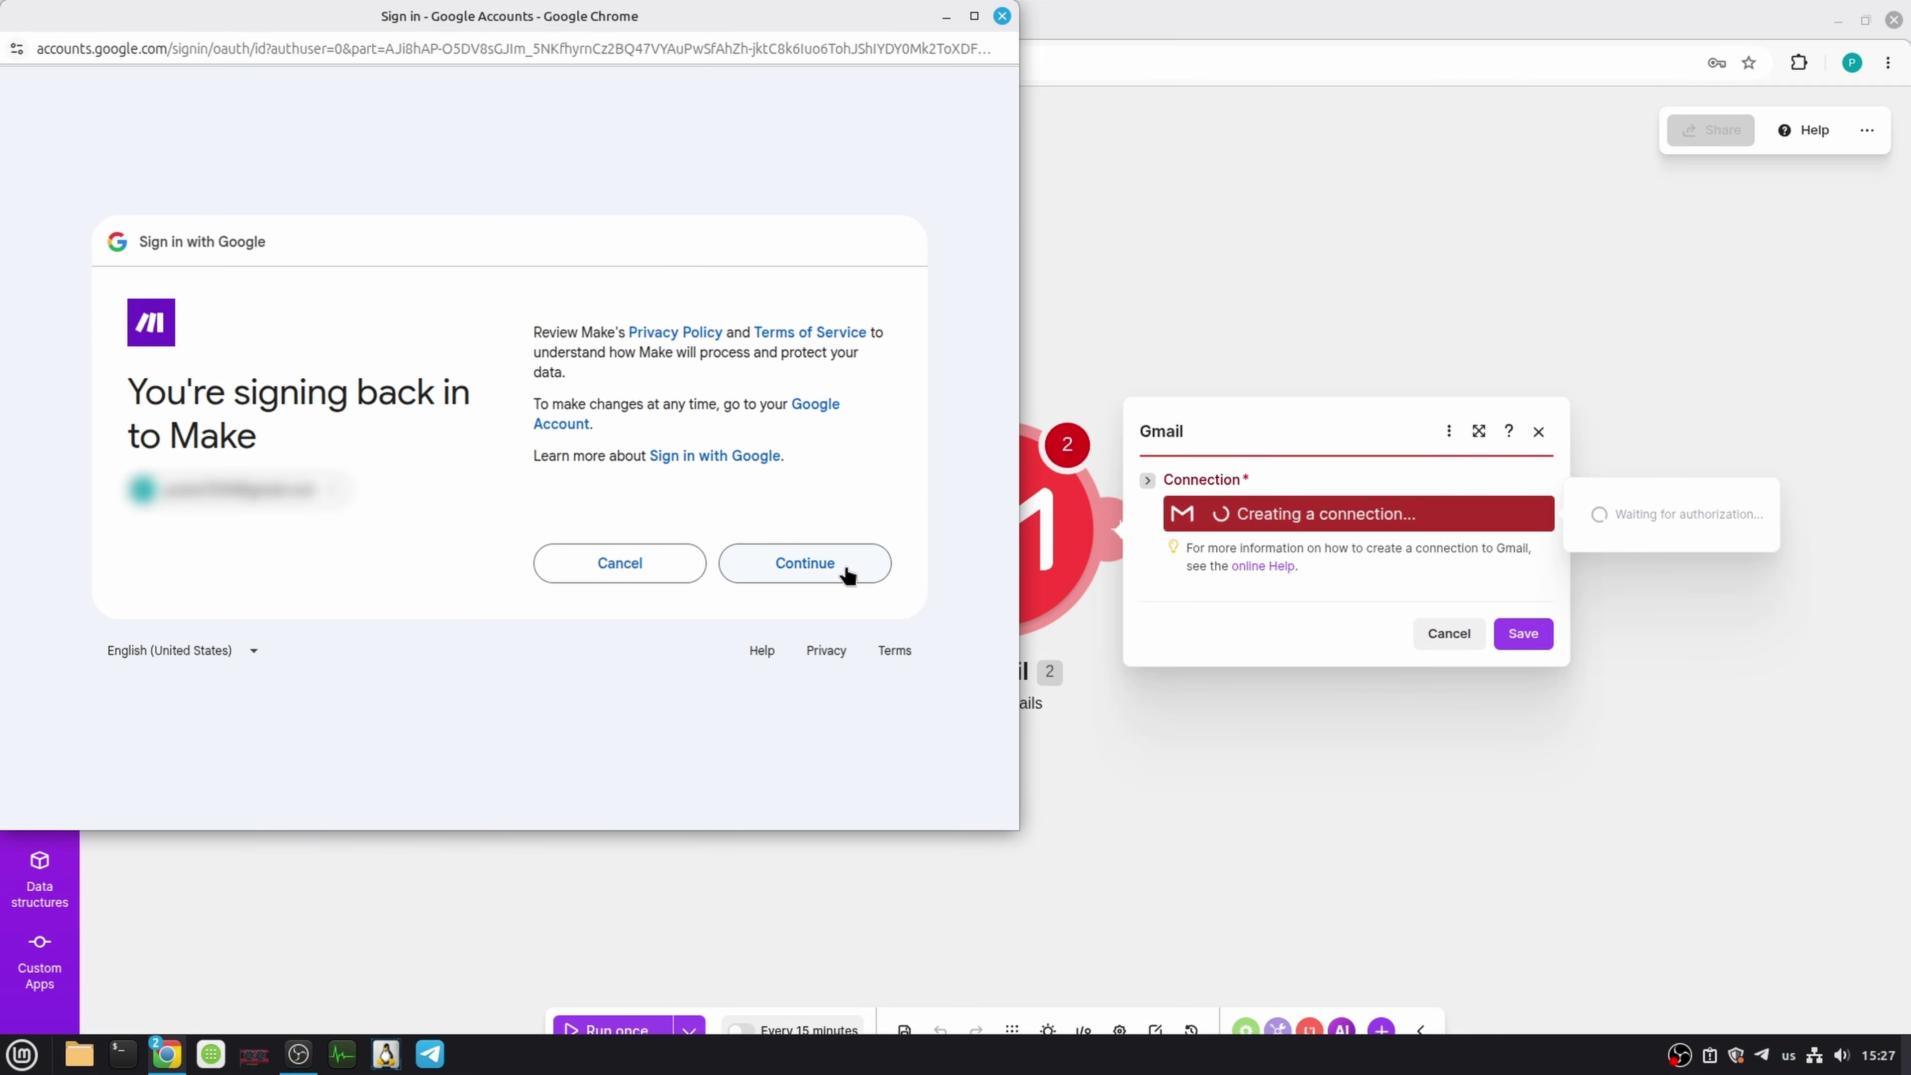
pyautogui.click(852, 566)
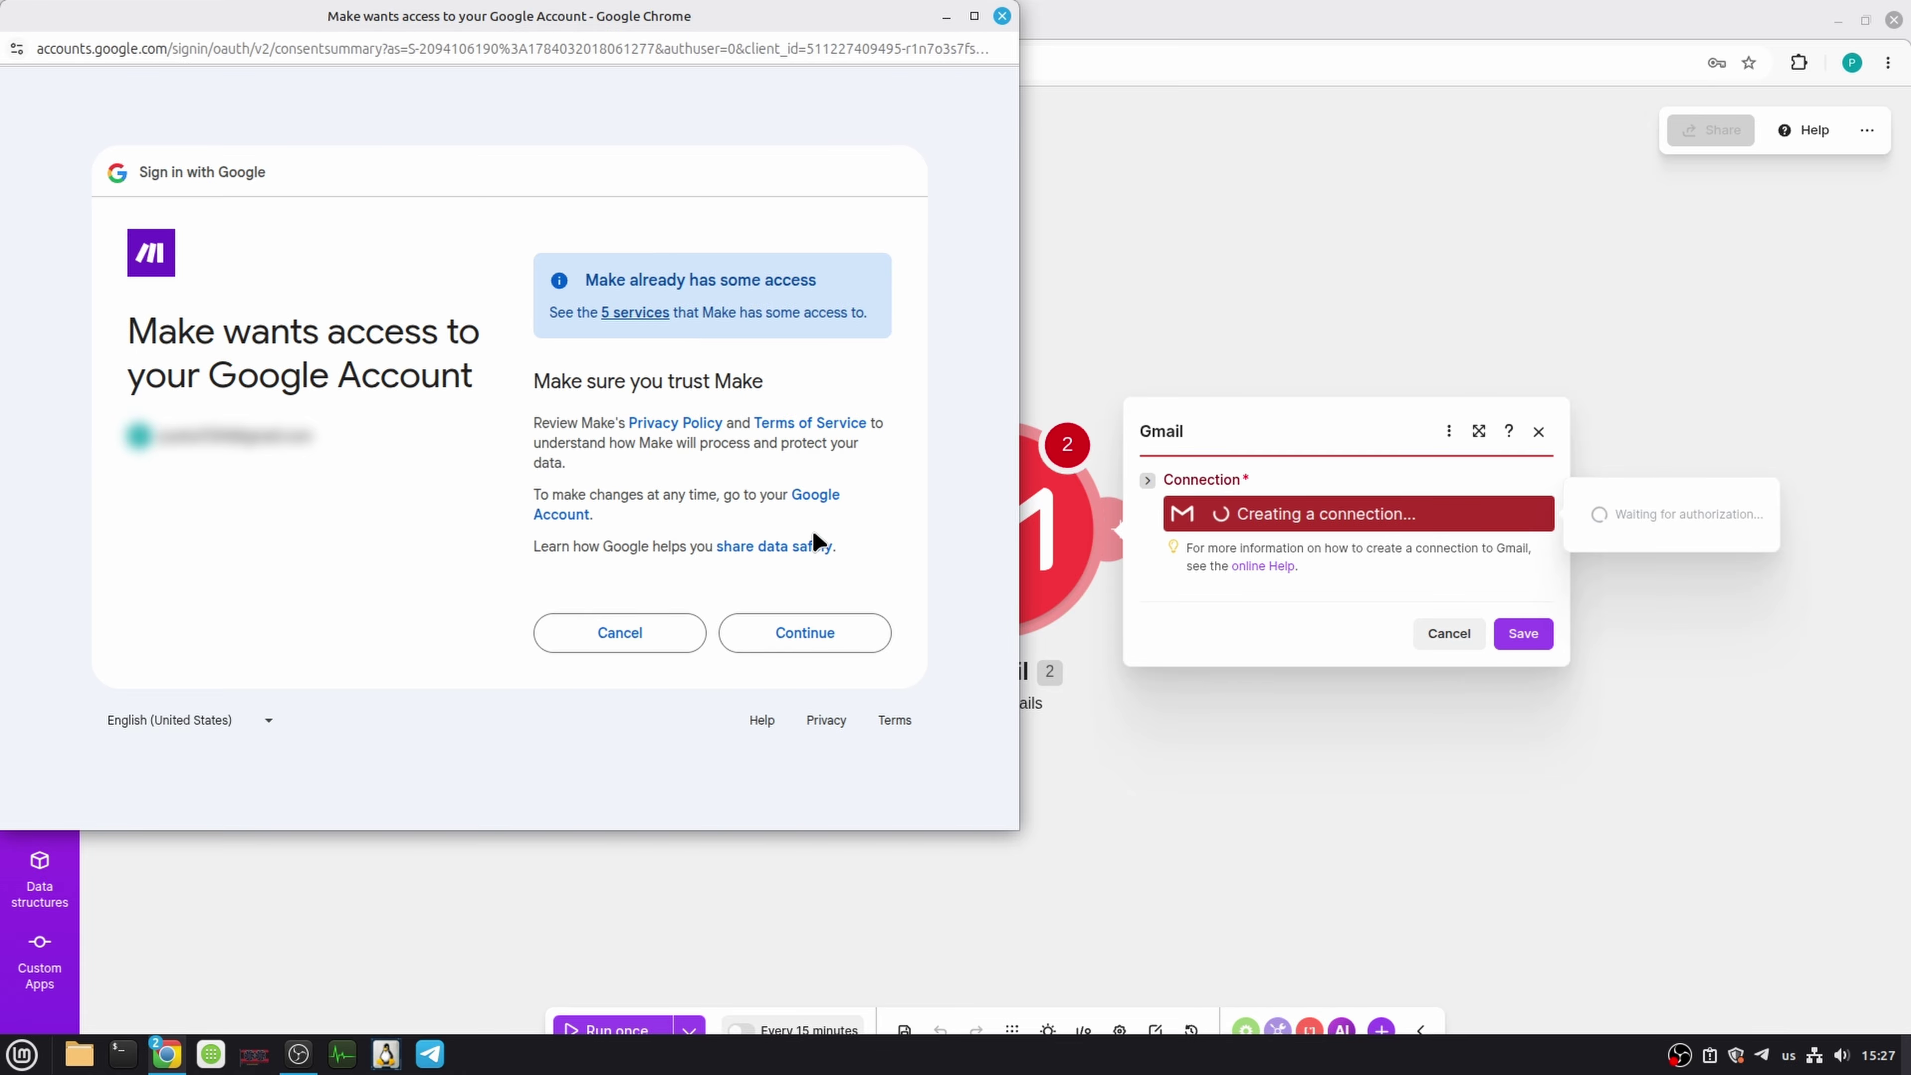
pyautogui.click(833, 633)
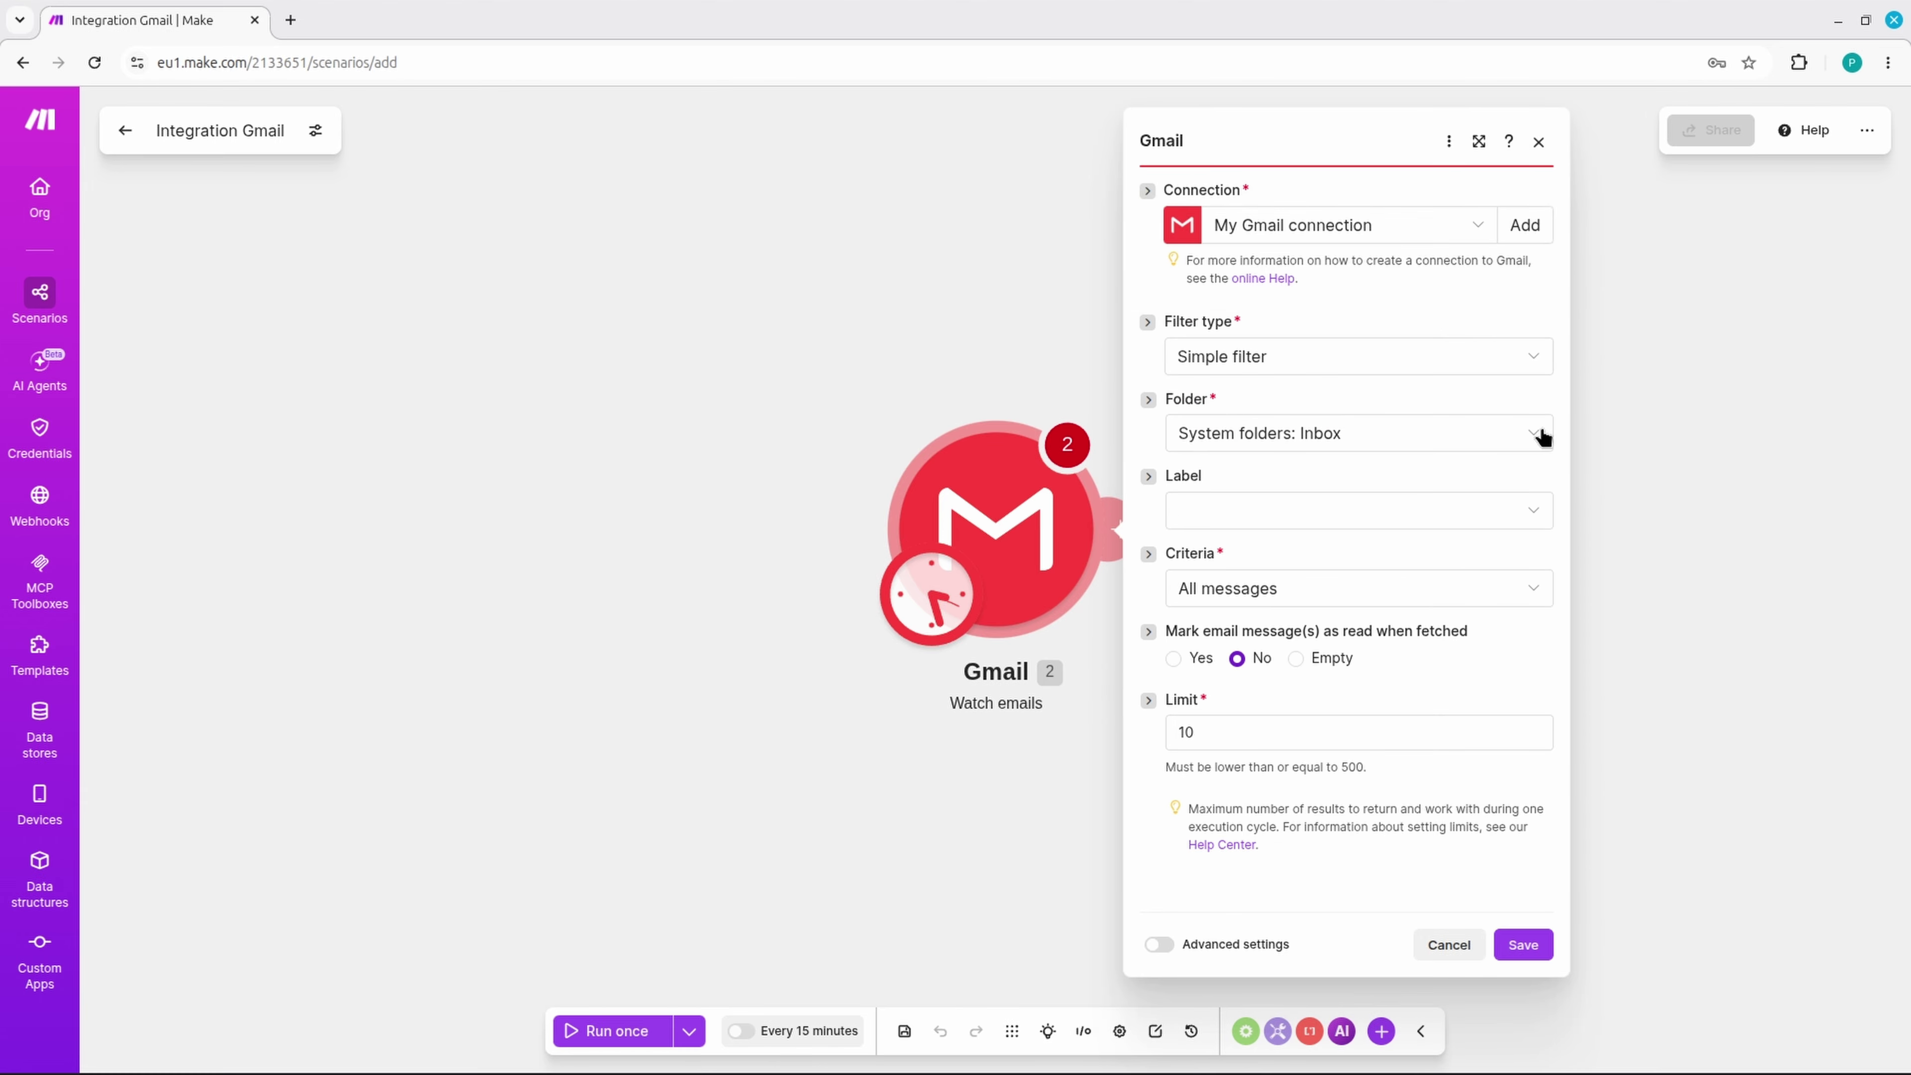
# Save the Gmail trigger with System folders: Inbox as the watched folder, dismissing the choice of starting point.
pyautogui.click(1539, 435)
pyautogui.click(1392, 667)
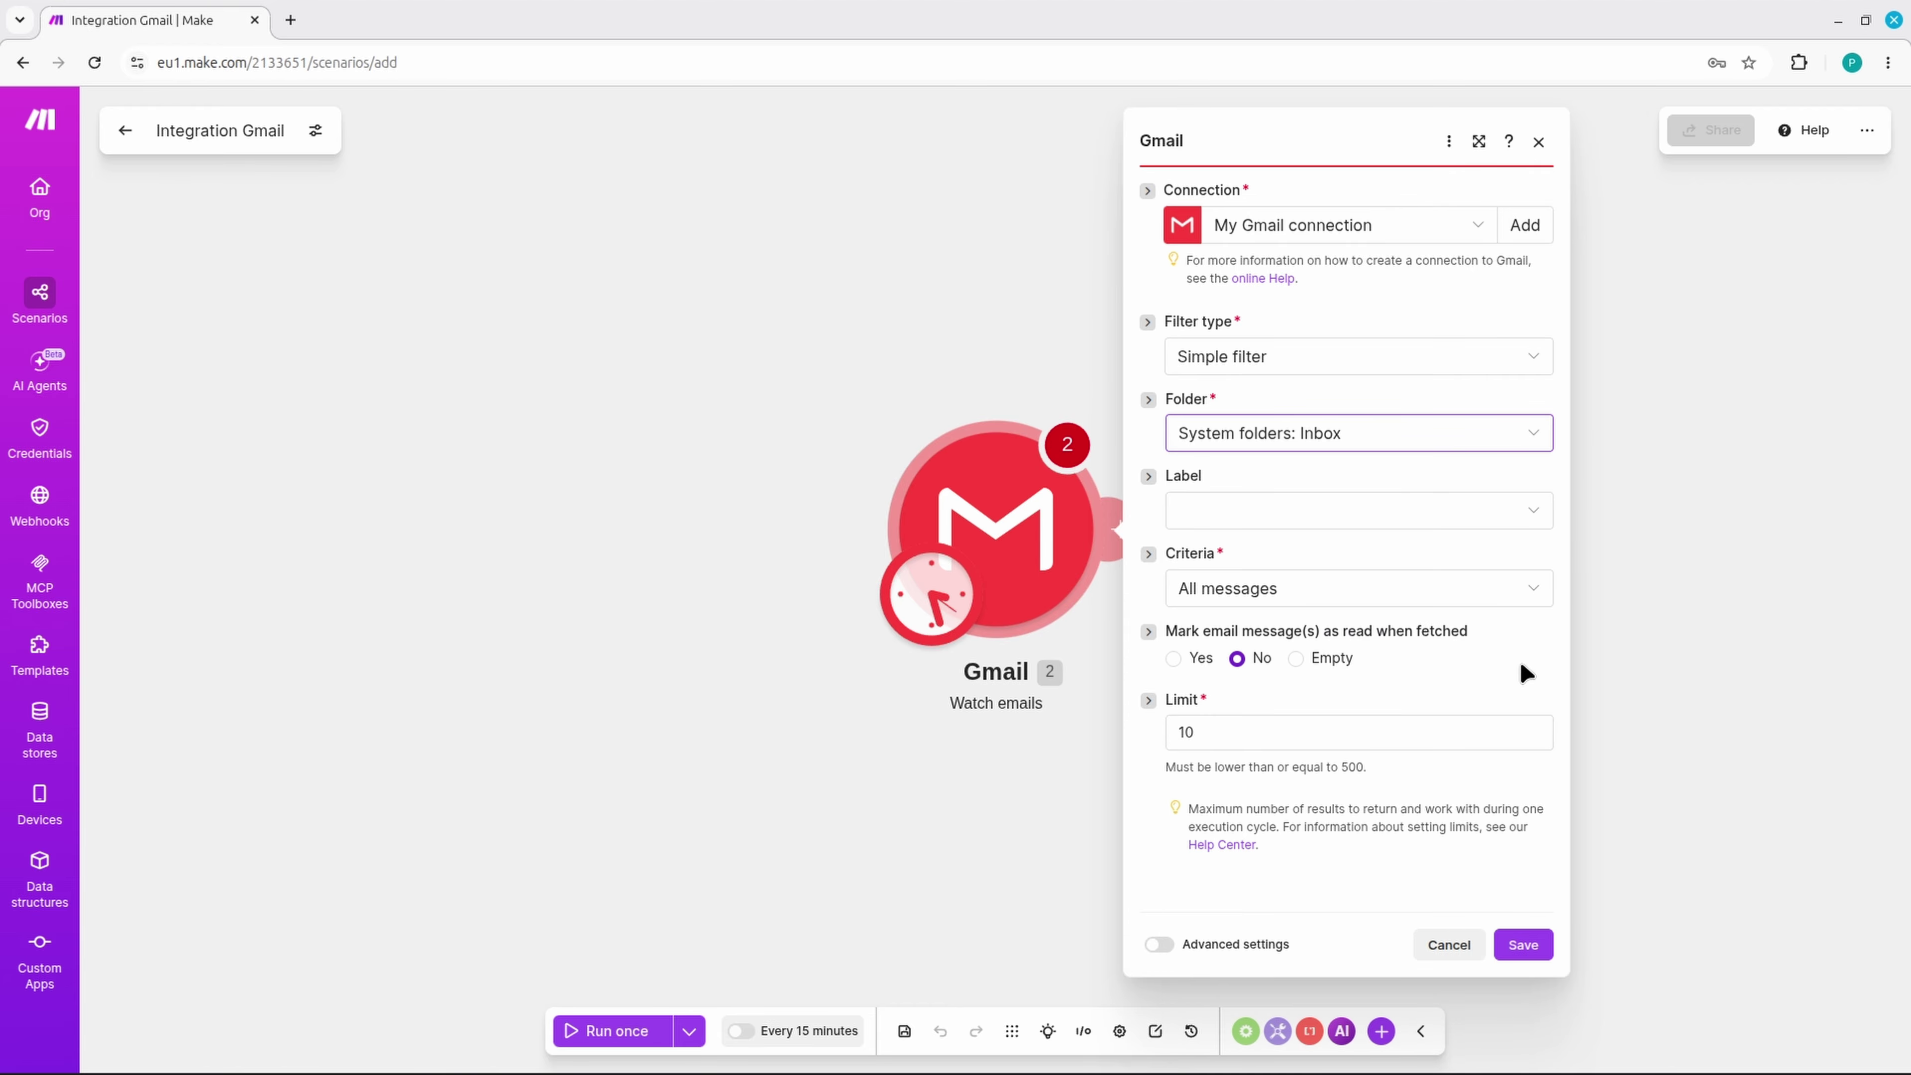
pyautogui.click(1525, 946)
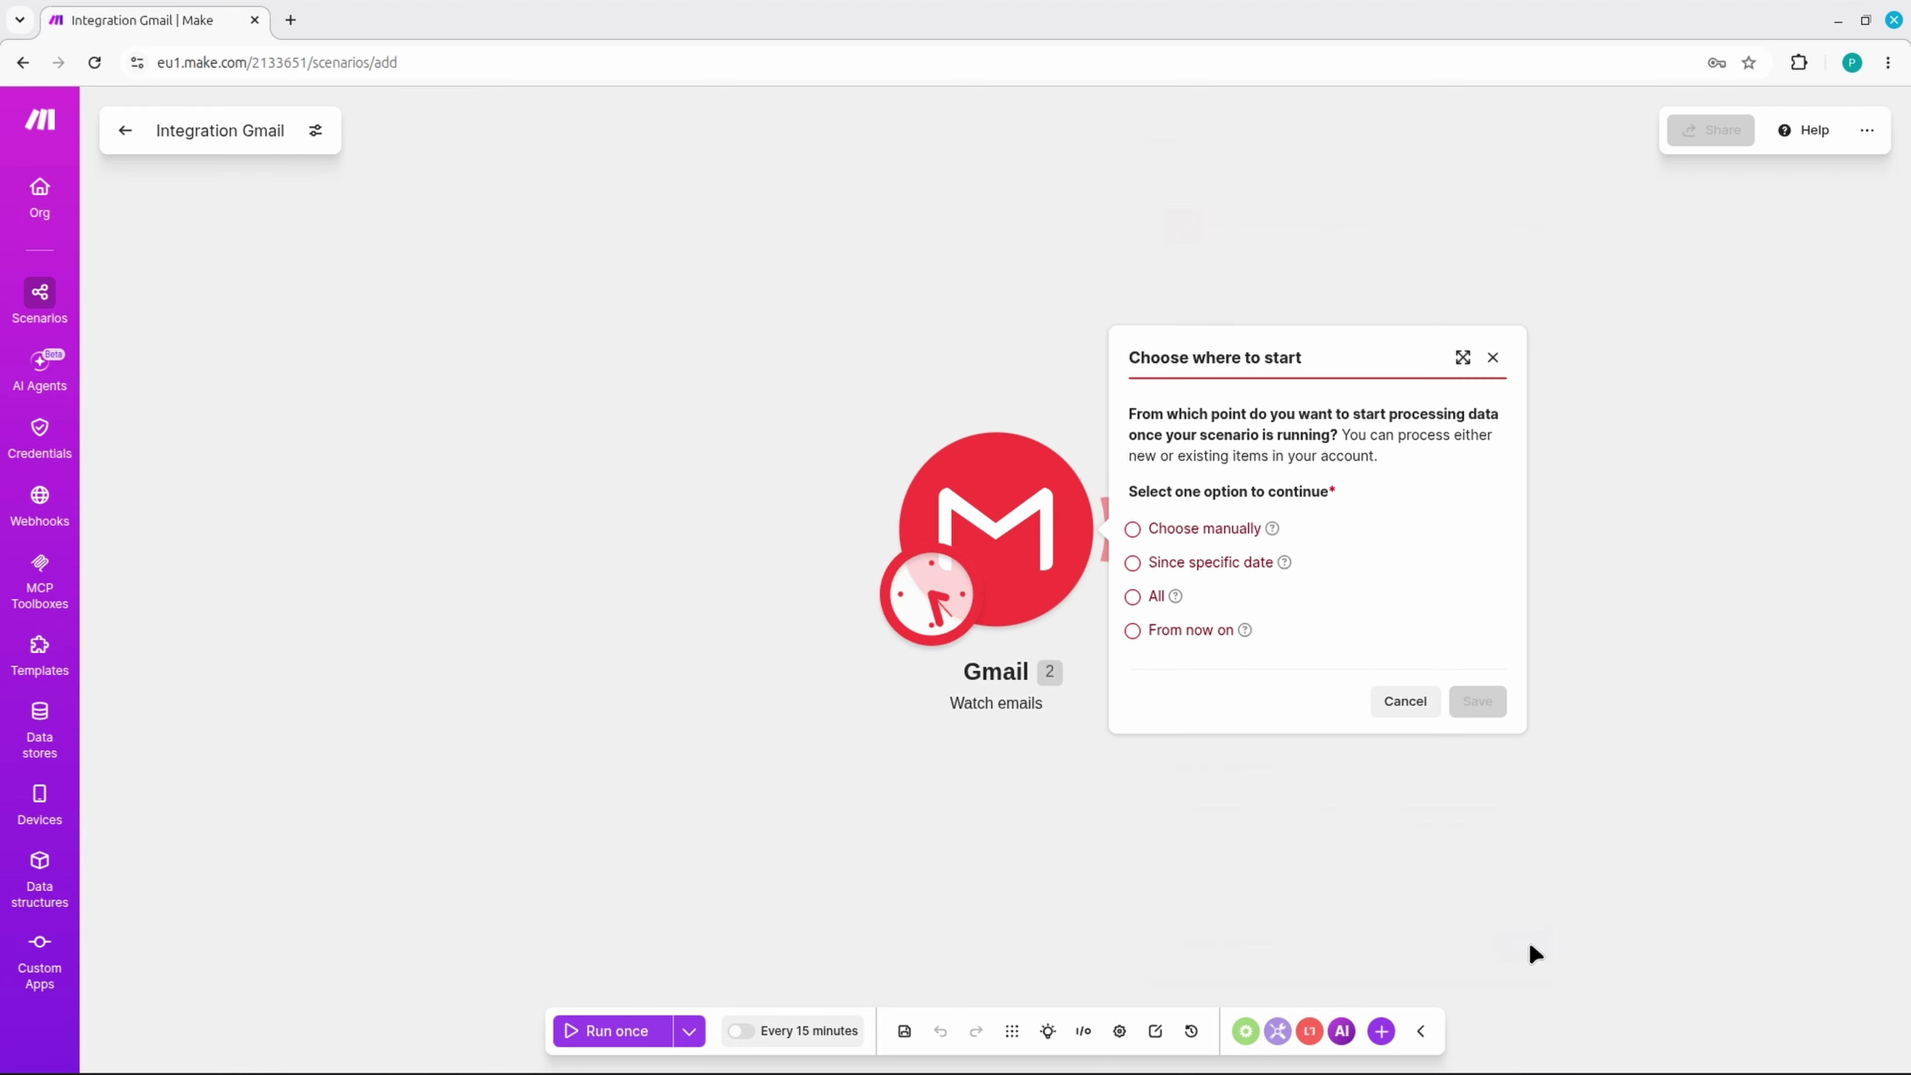
pyautogui.click(1416, 704)
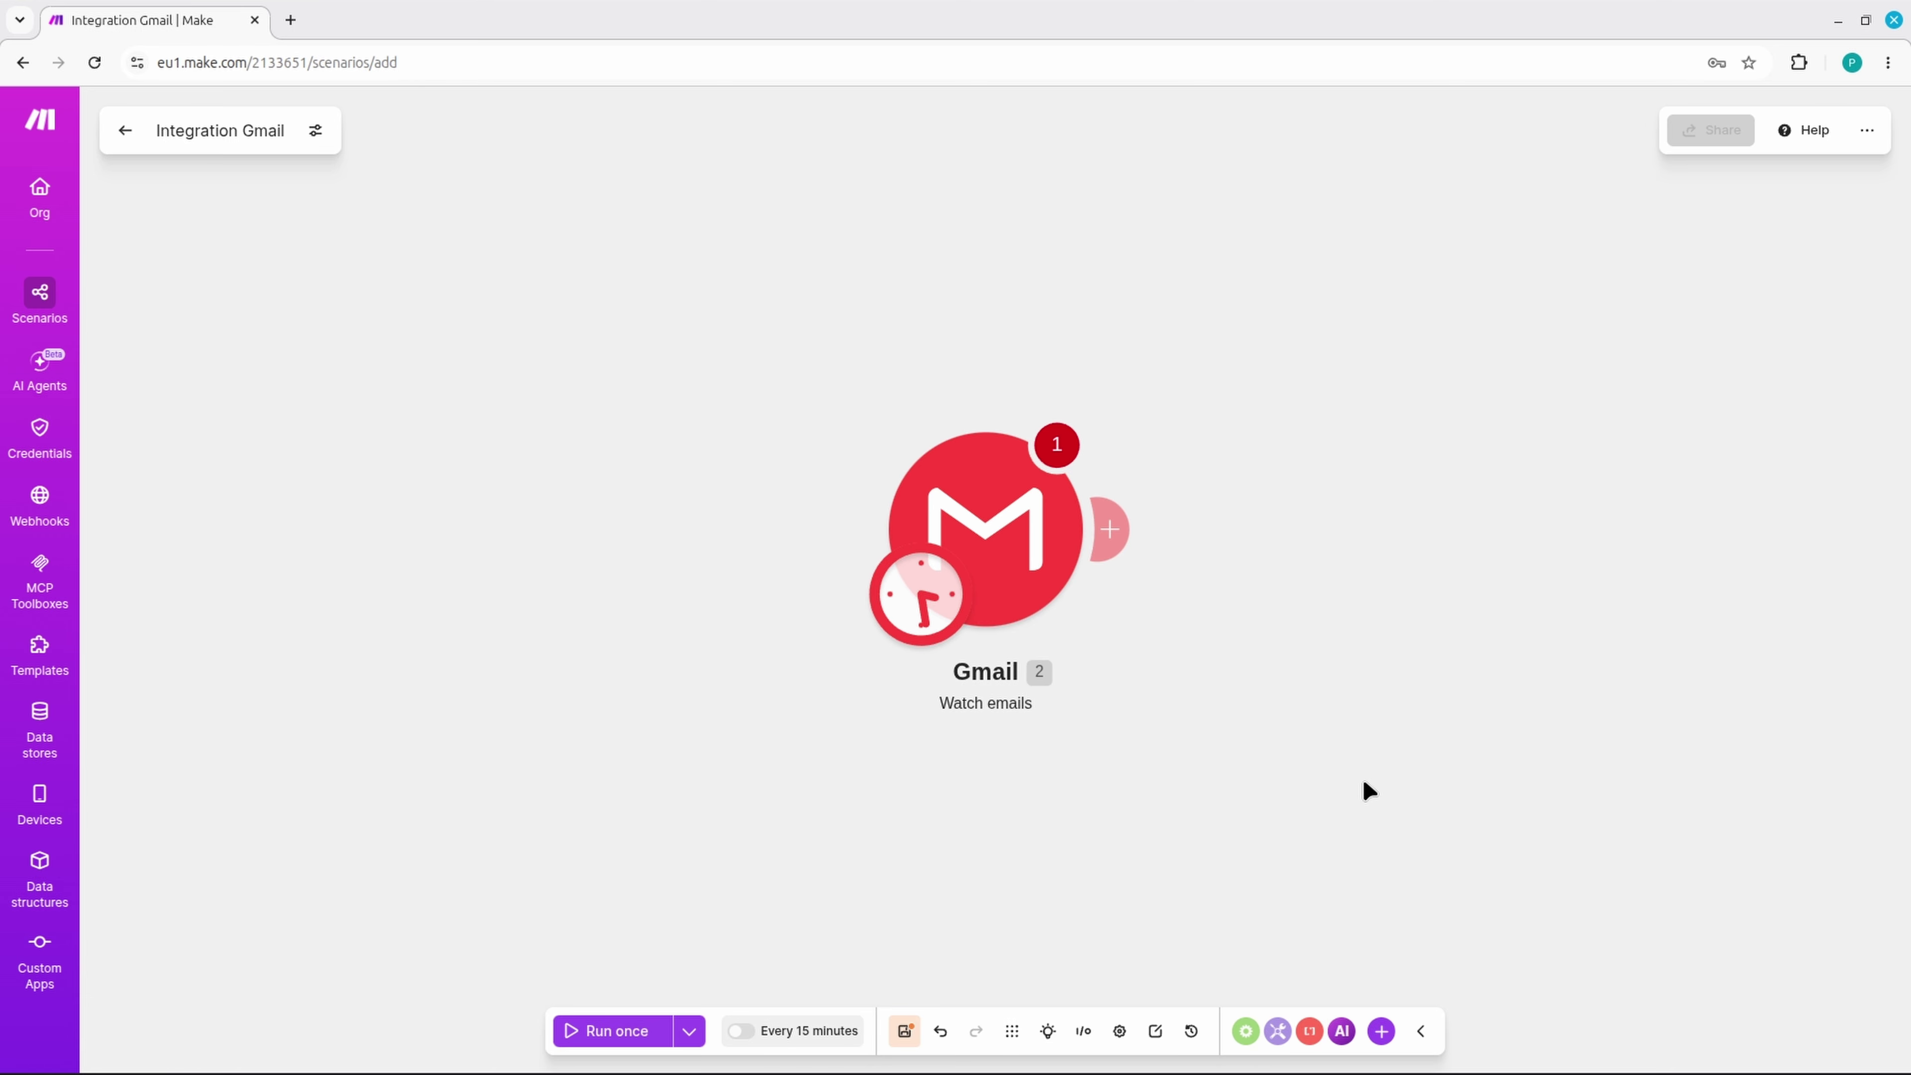
# Add Google Gemini AI's Simple text prompt module after the Gmail module.
pyautogui.click(1109, 529)
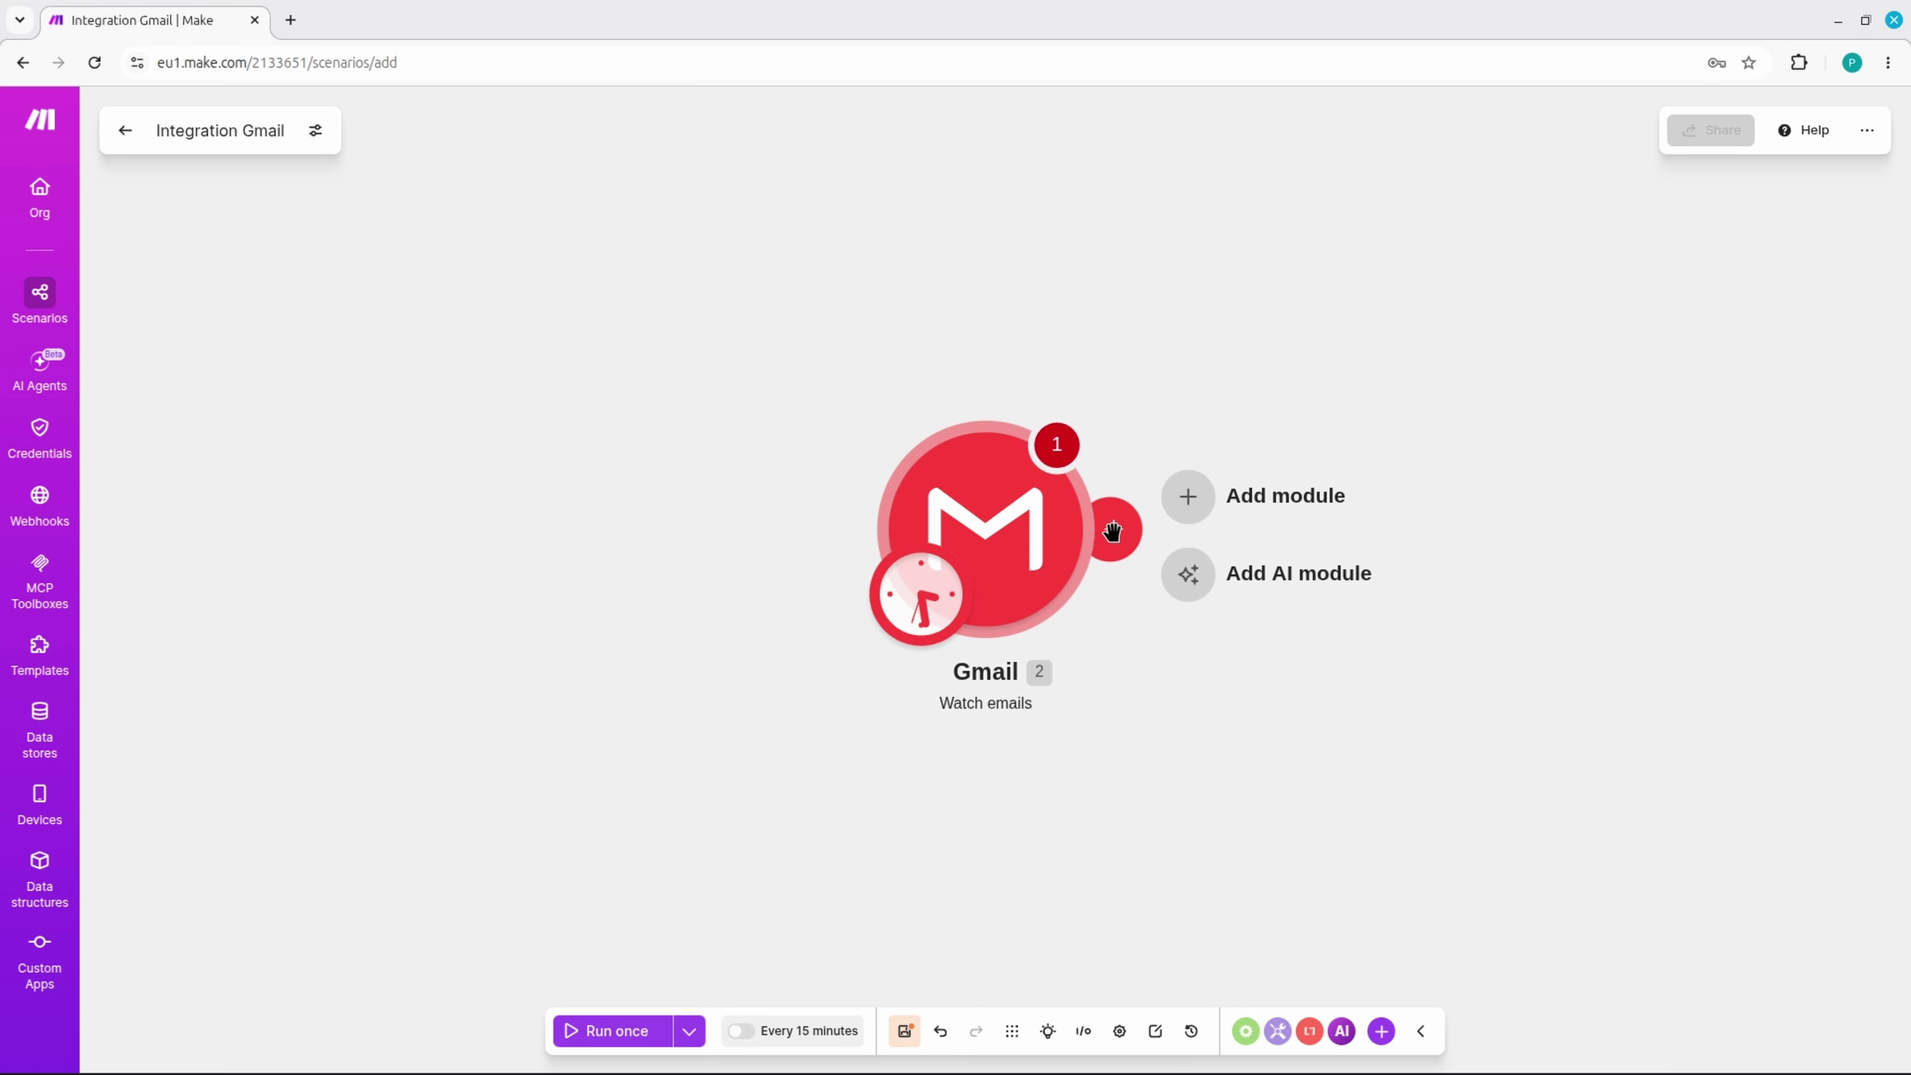
pyautogui.click(1270, 473)
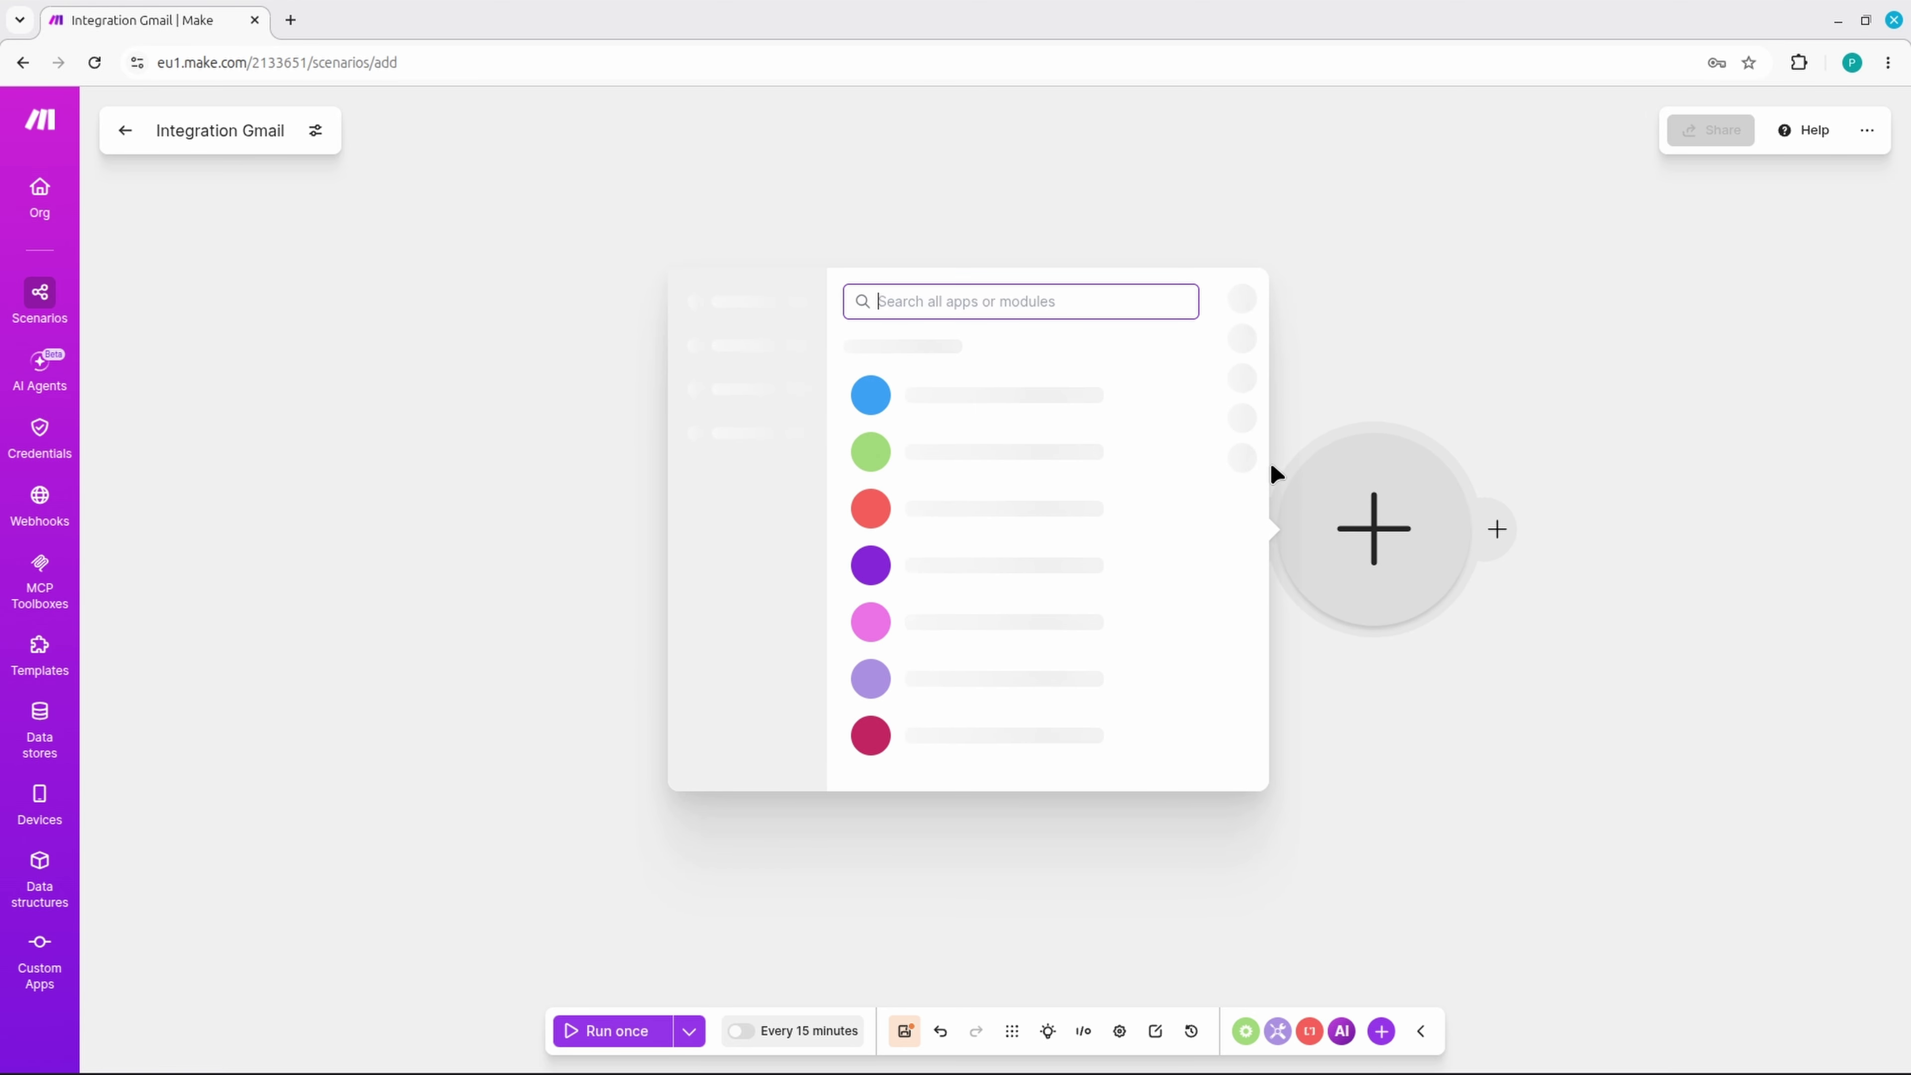
pyautogui.write('google')
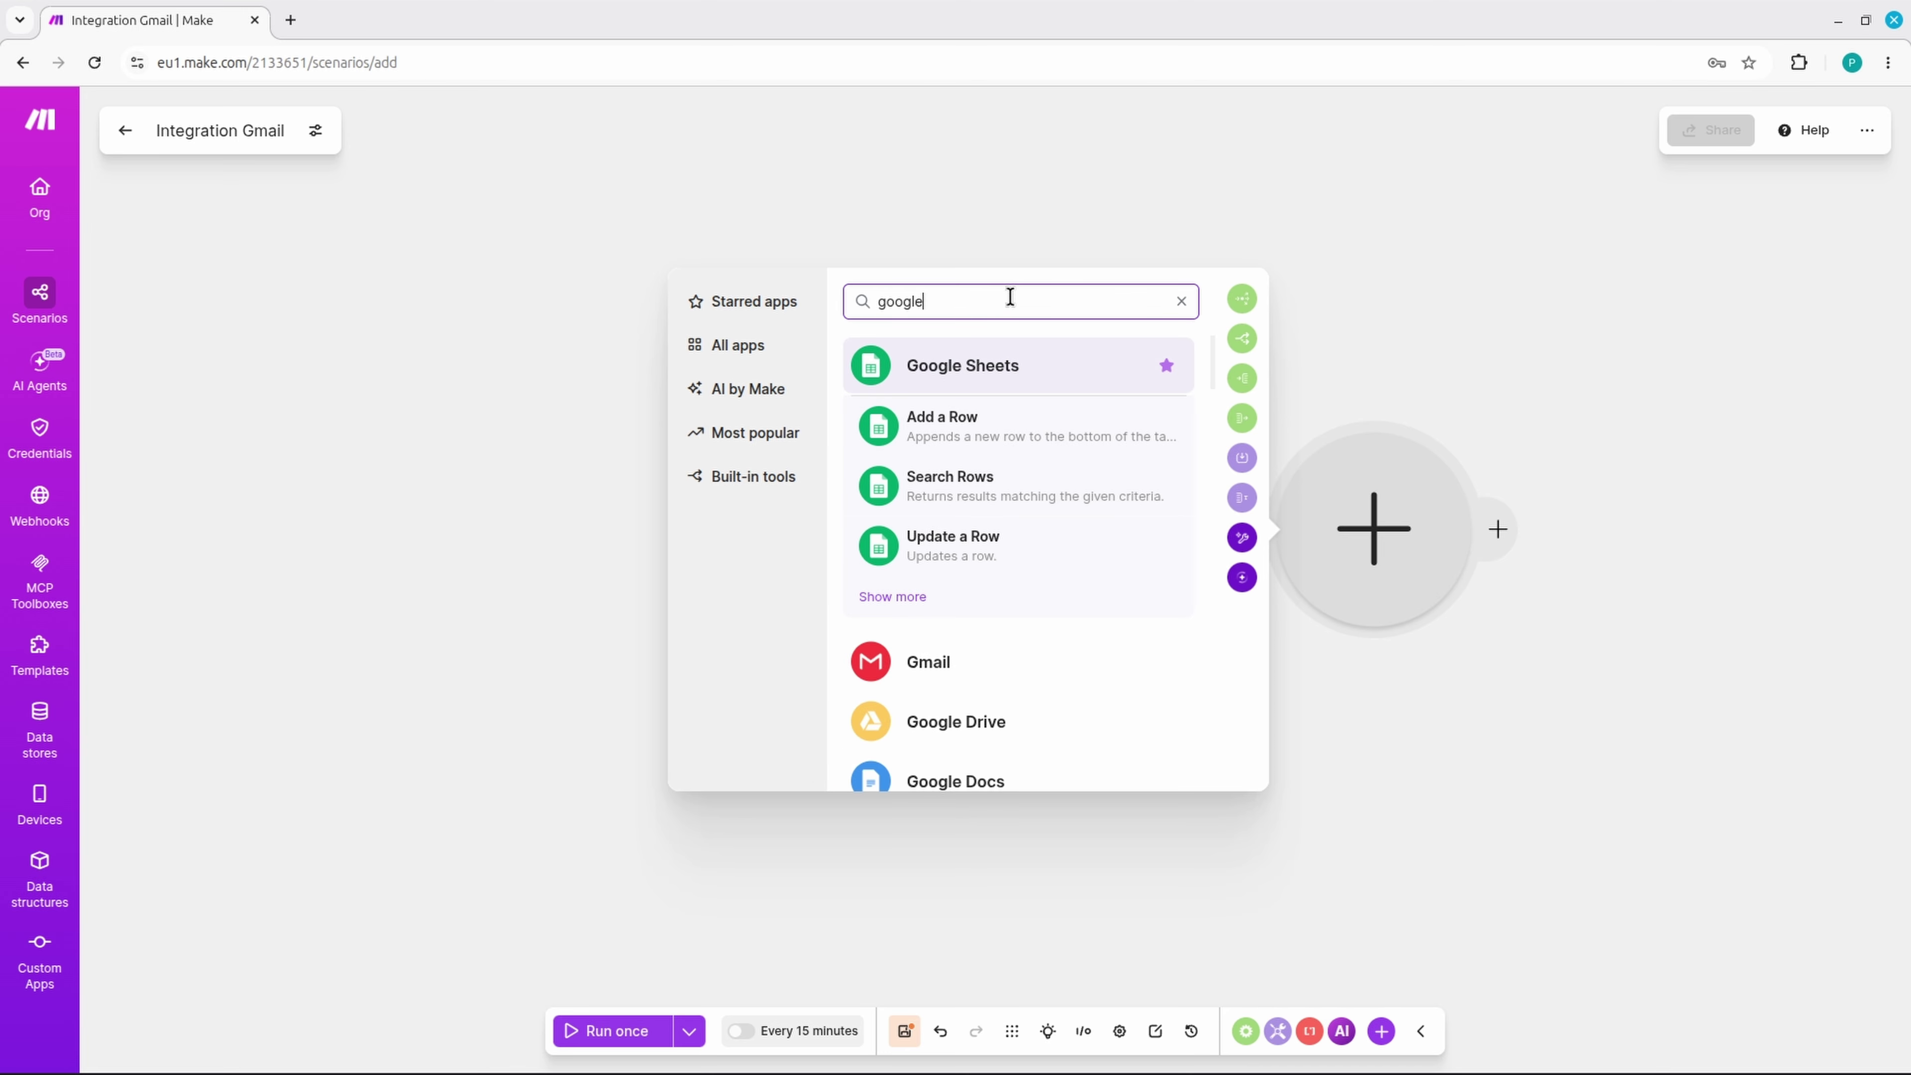
pyautogui.write(' gemin')
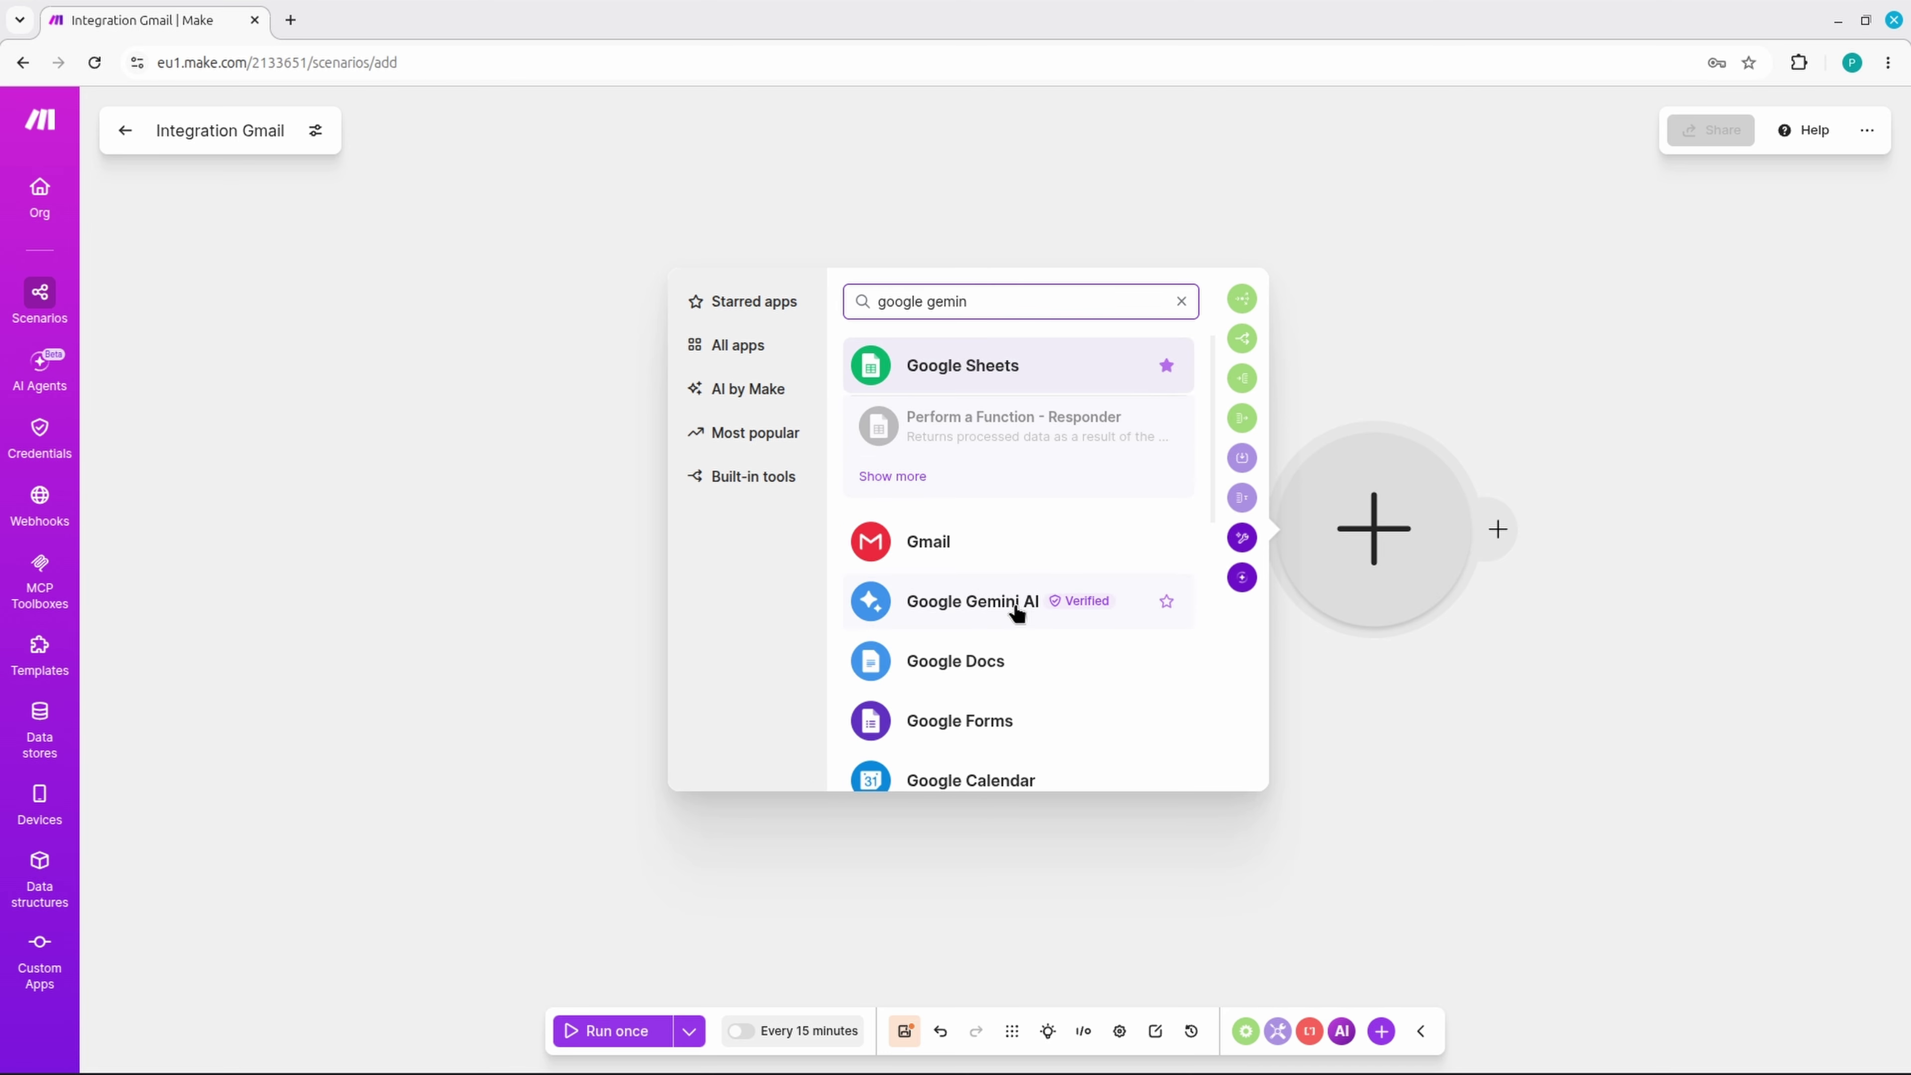
pyautogui.click(1014, 611)
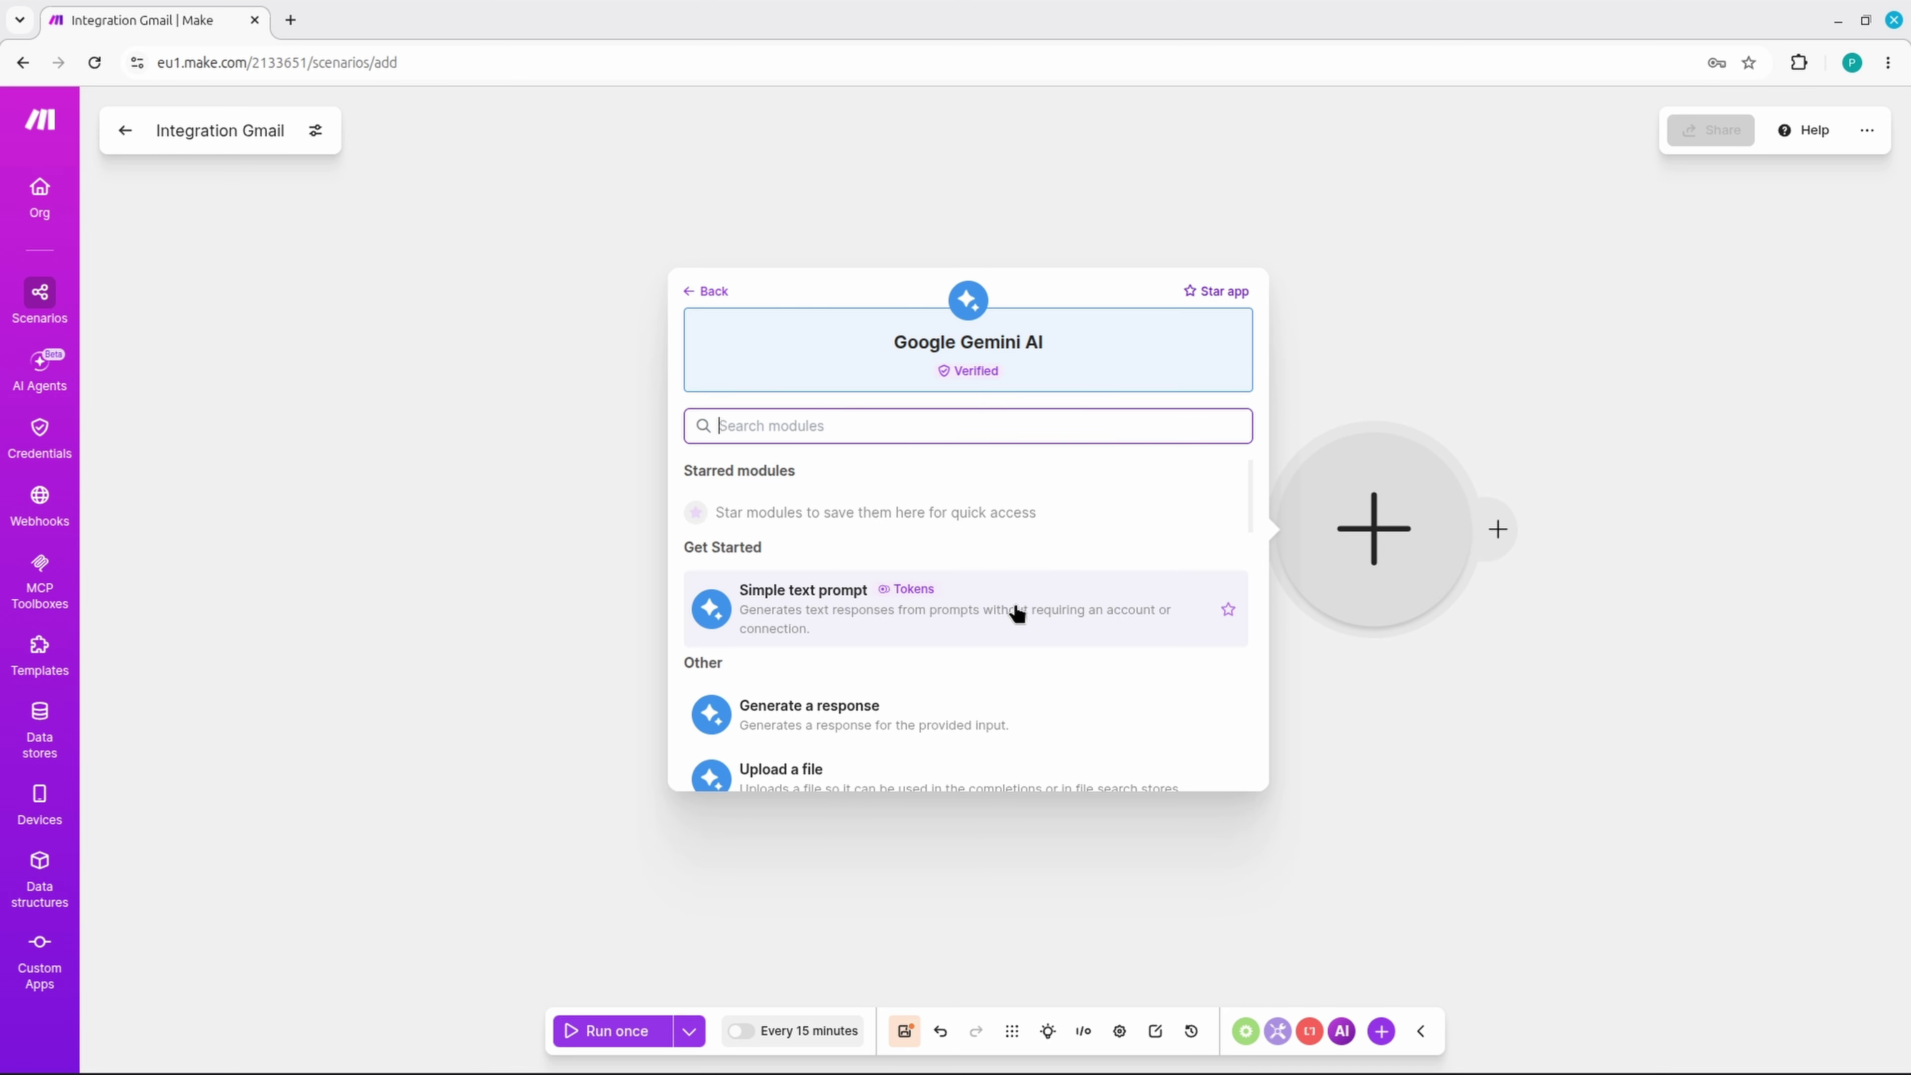
pyautogui.click(1016, 611)
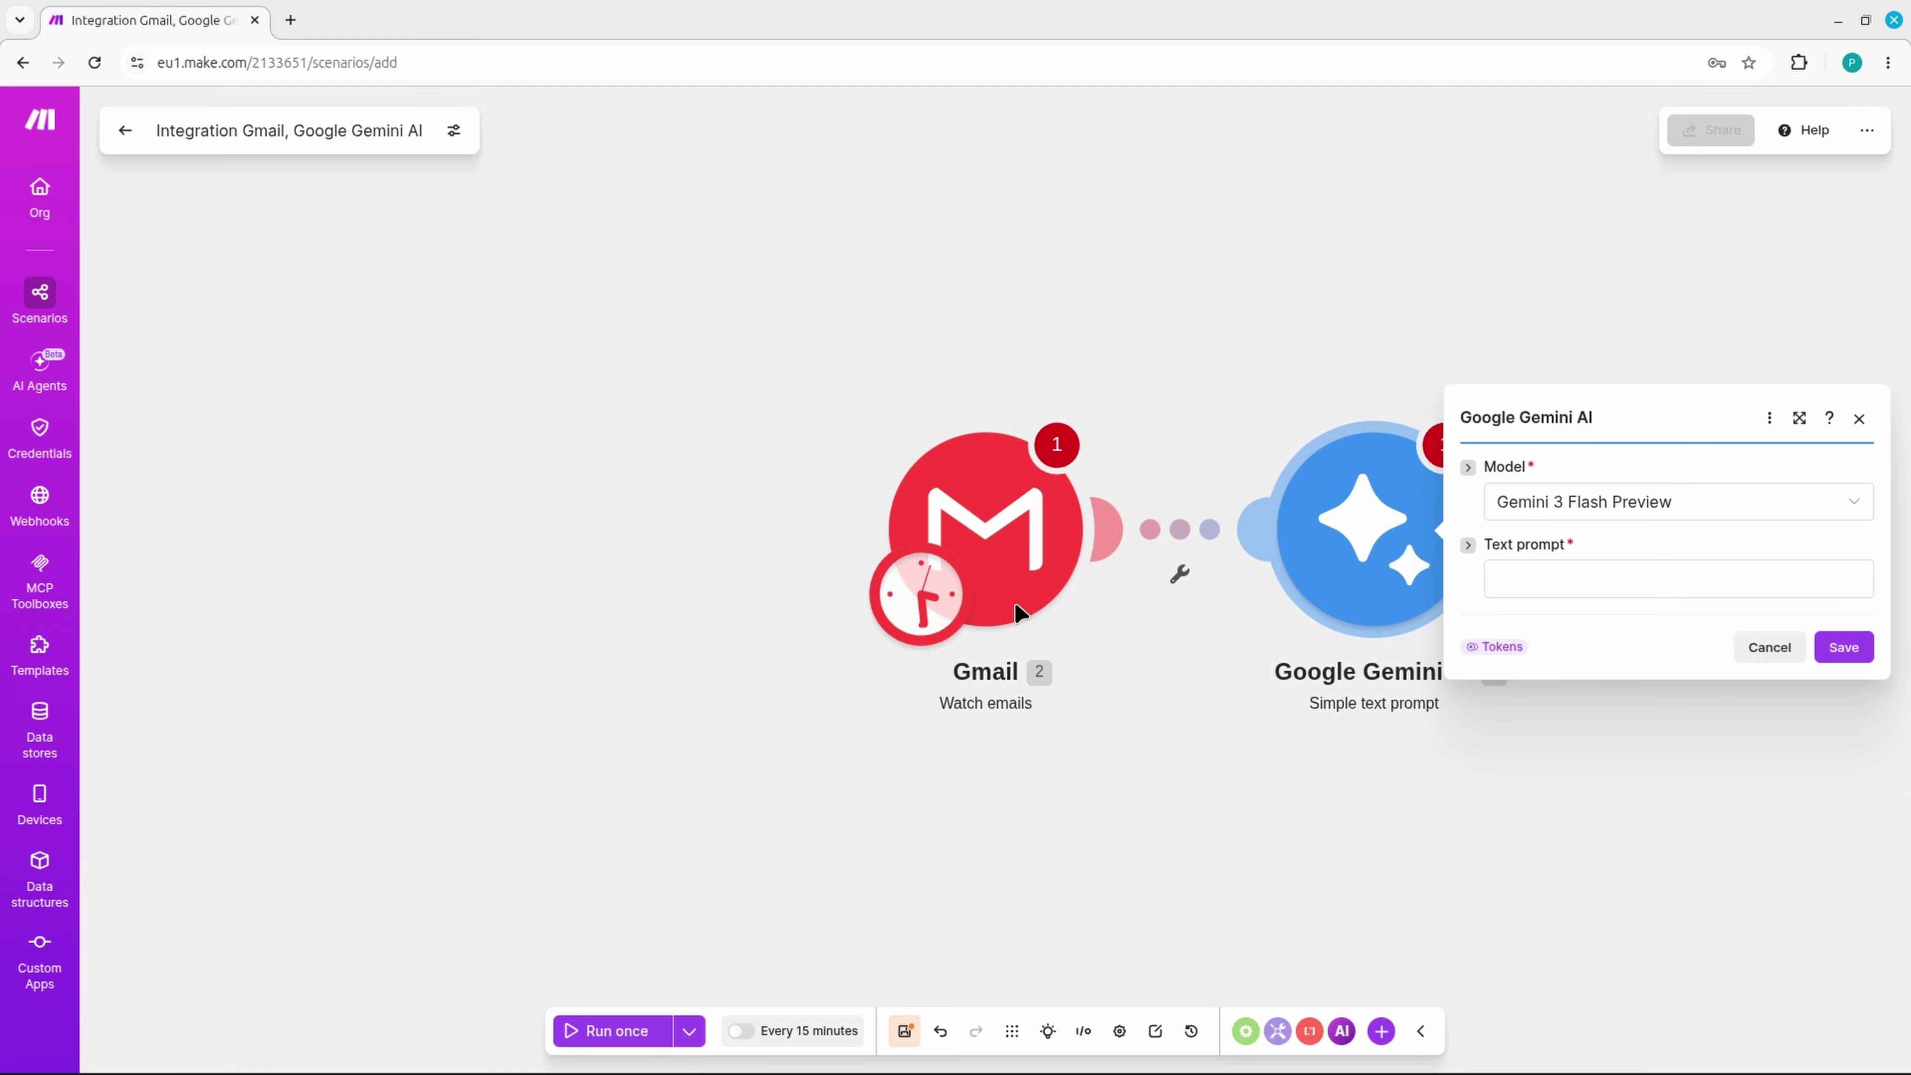
# Enter the prompt "You are an AI assistant. Summarize the following email in 3 clear bullet points: Who sent it, what they want, and any urgent actions.".
pyautogui.click(1535, 585)
pyautogui.rightClick(1531, 587)
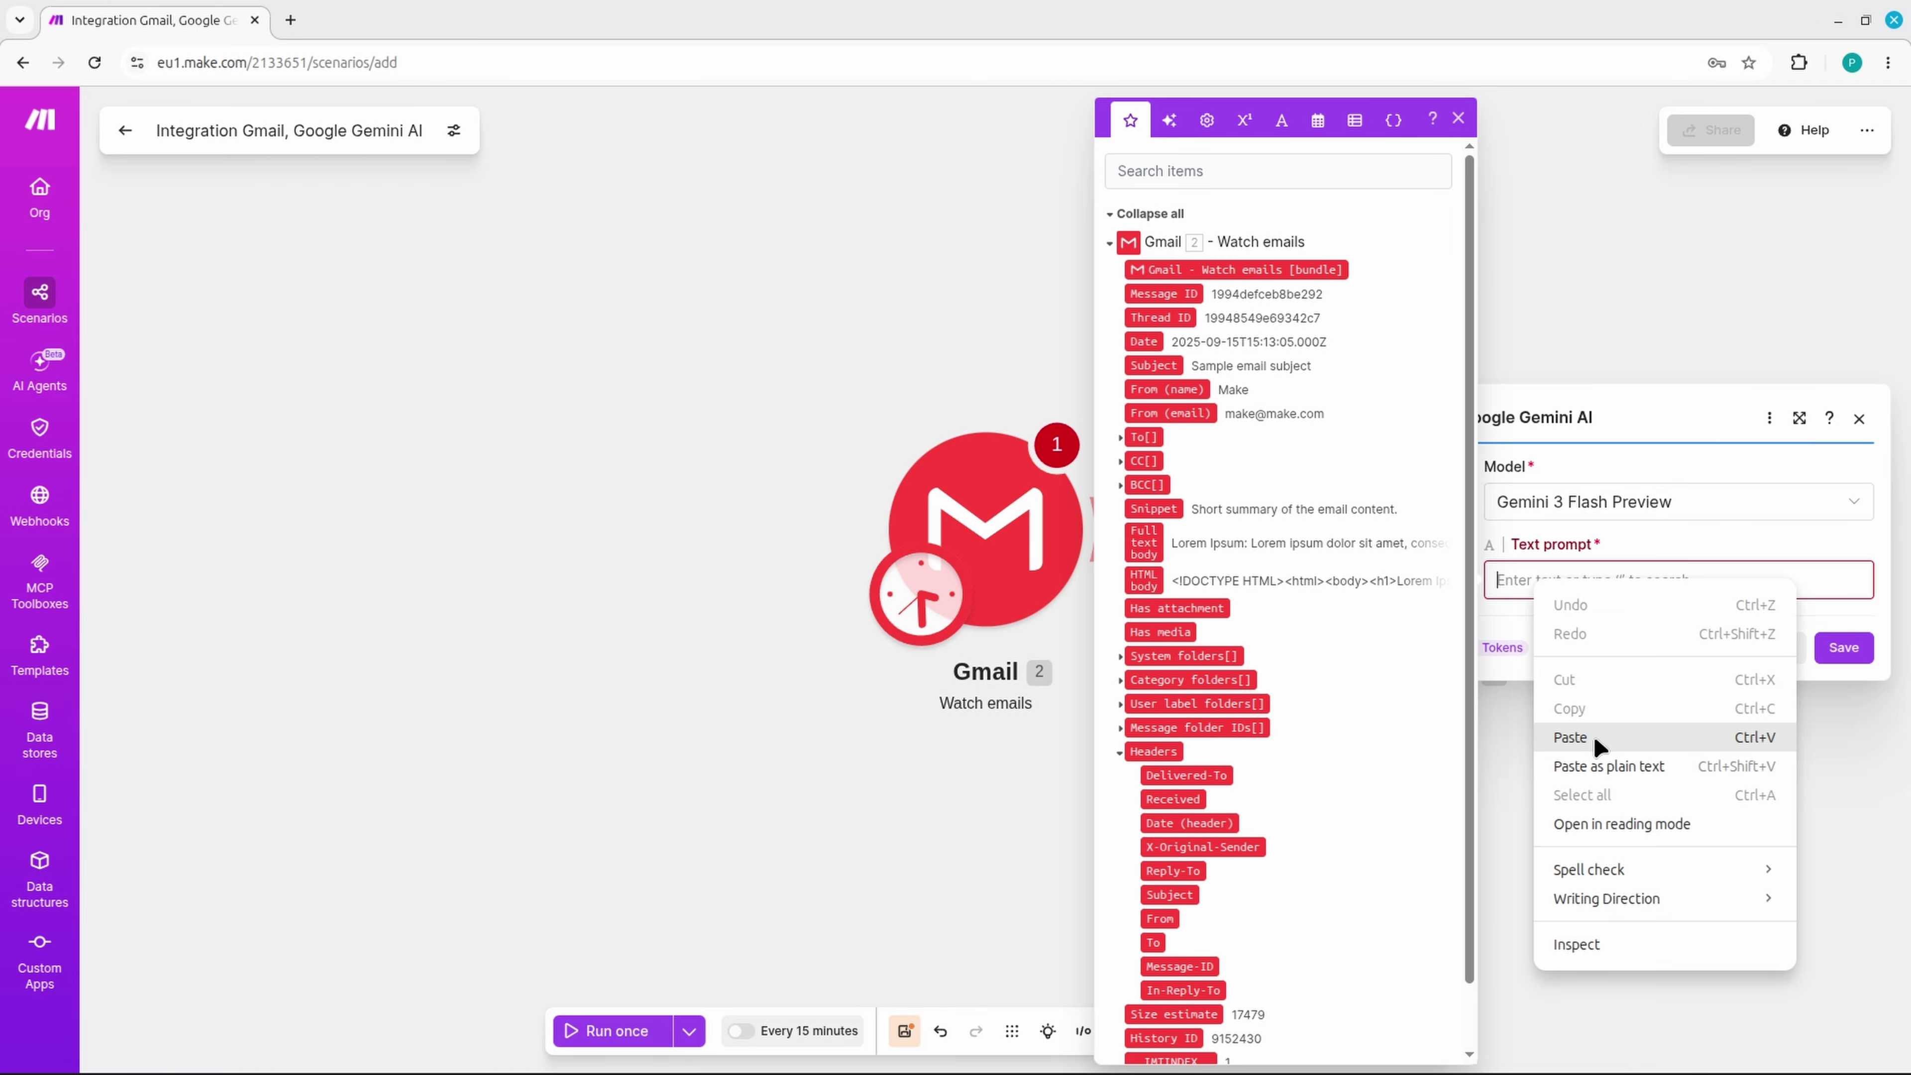
pyautogui.click(1588, 736)
# Append "EMAIL CONTENT:" and Gmail's Full text body variable to the Gemini prompt, and save the module.
pyautogui.click(1653, 602)
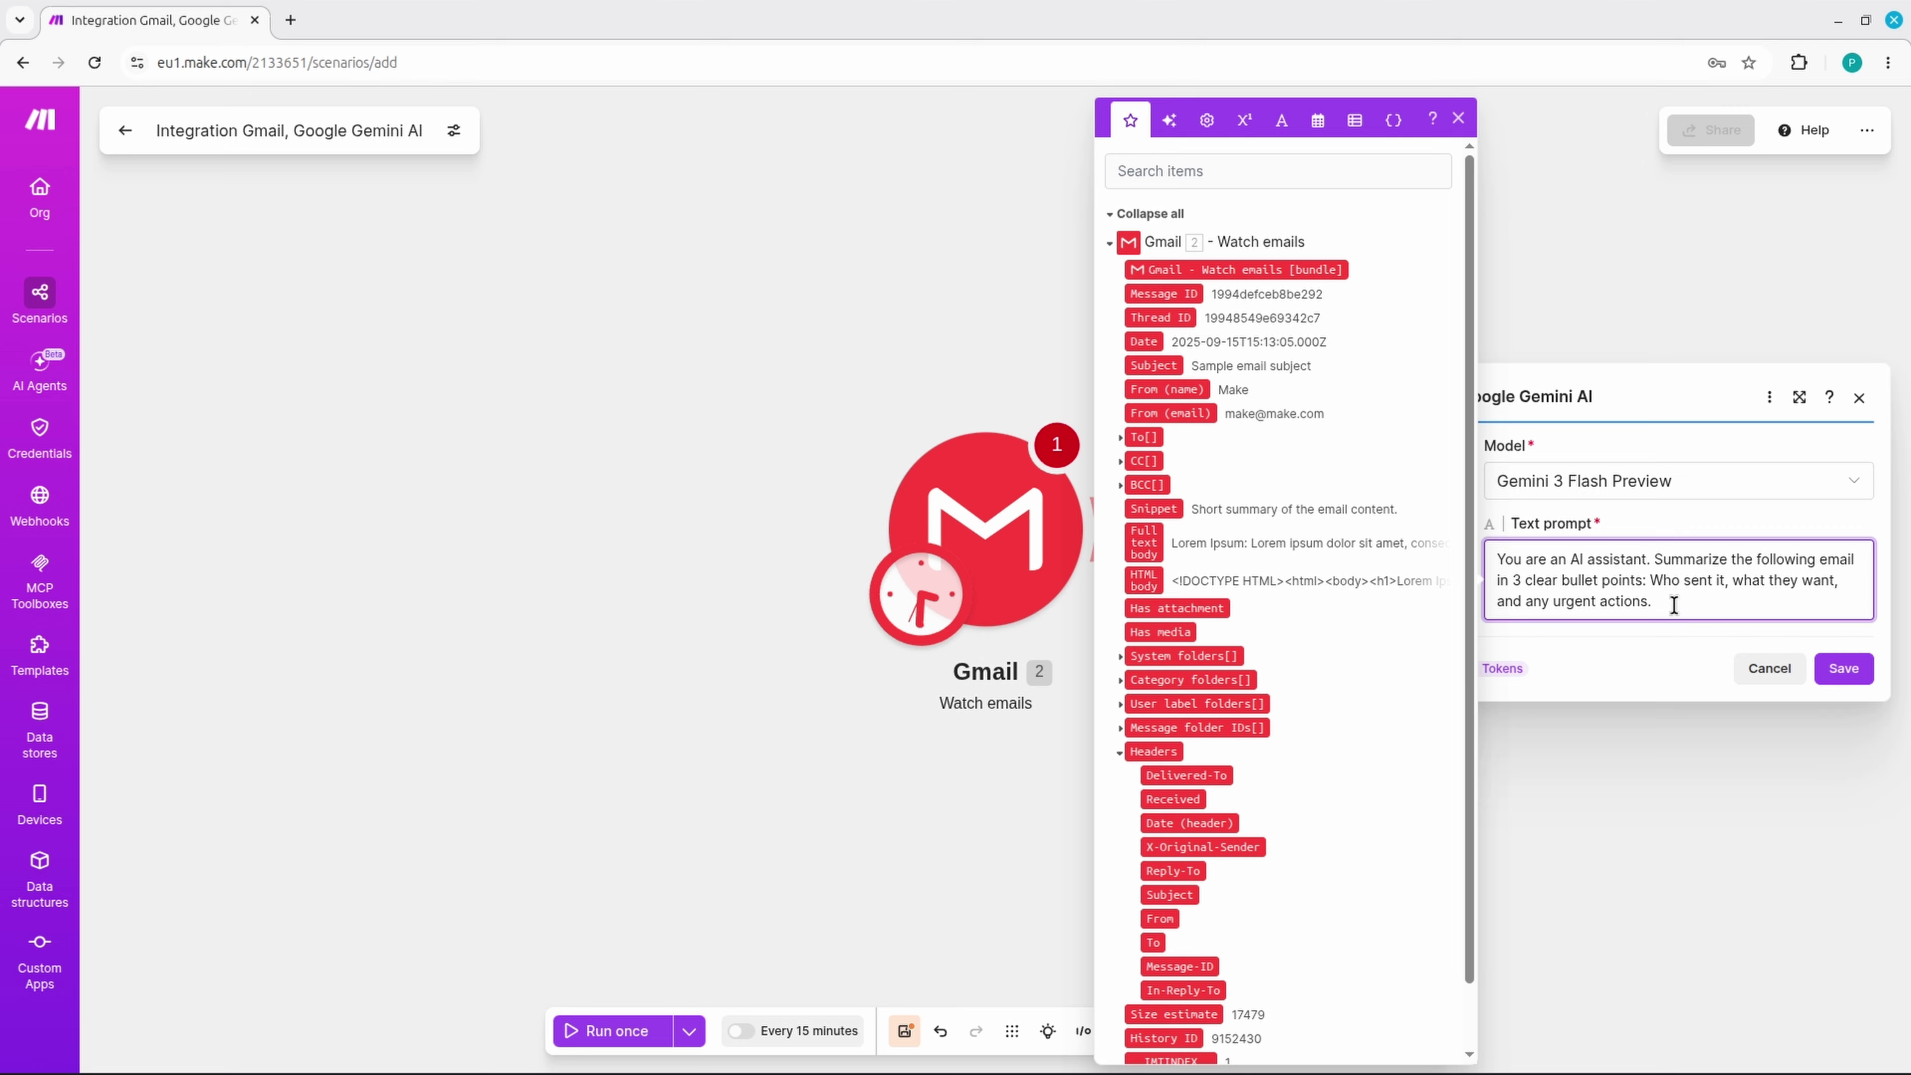
pyautogui.write('E')
pyautogui.write('MAIL')
pyautogui.write(' CONTEN')
pyautogui.write('T')
pyautogui.write('*')
pyautogui.click(1153, 542)
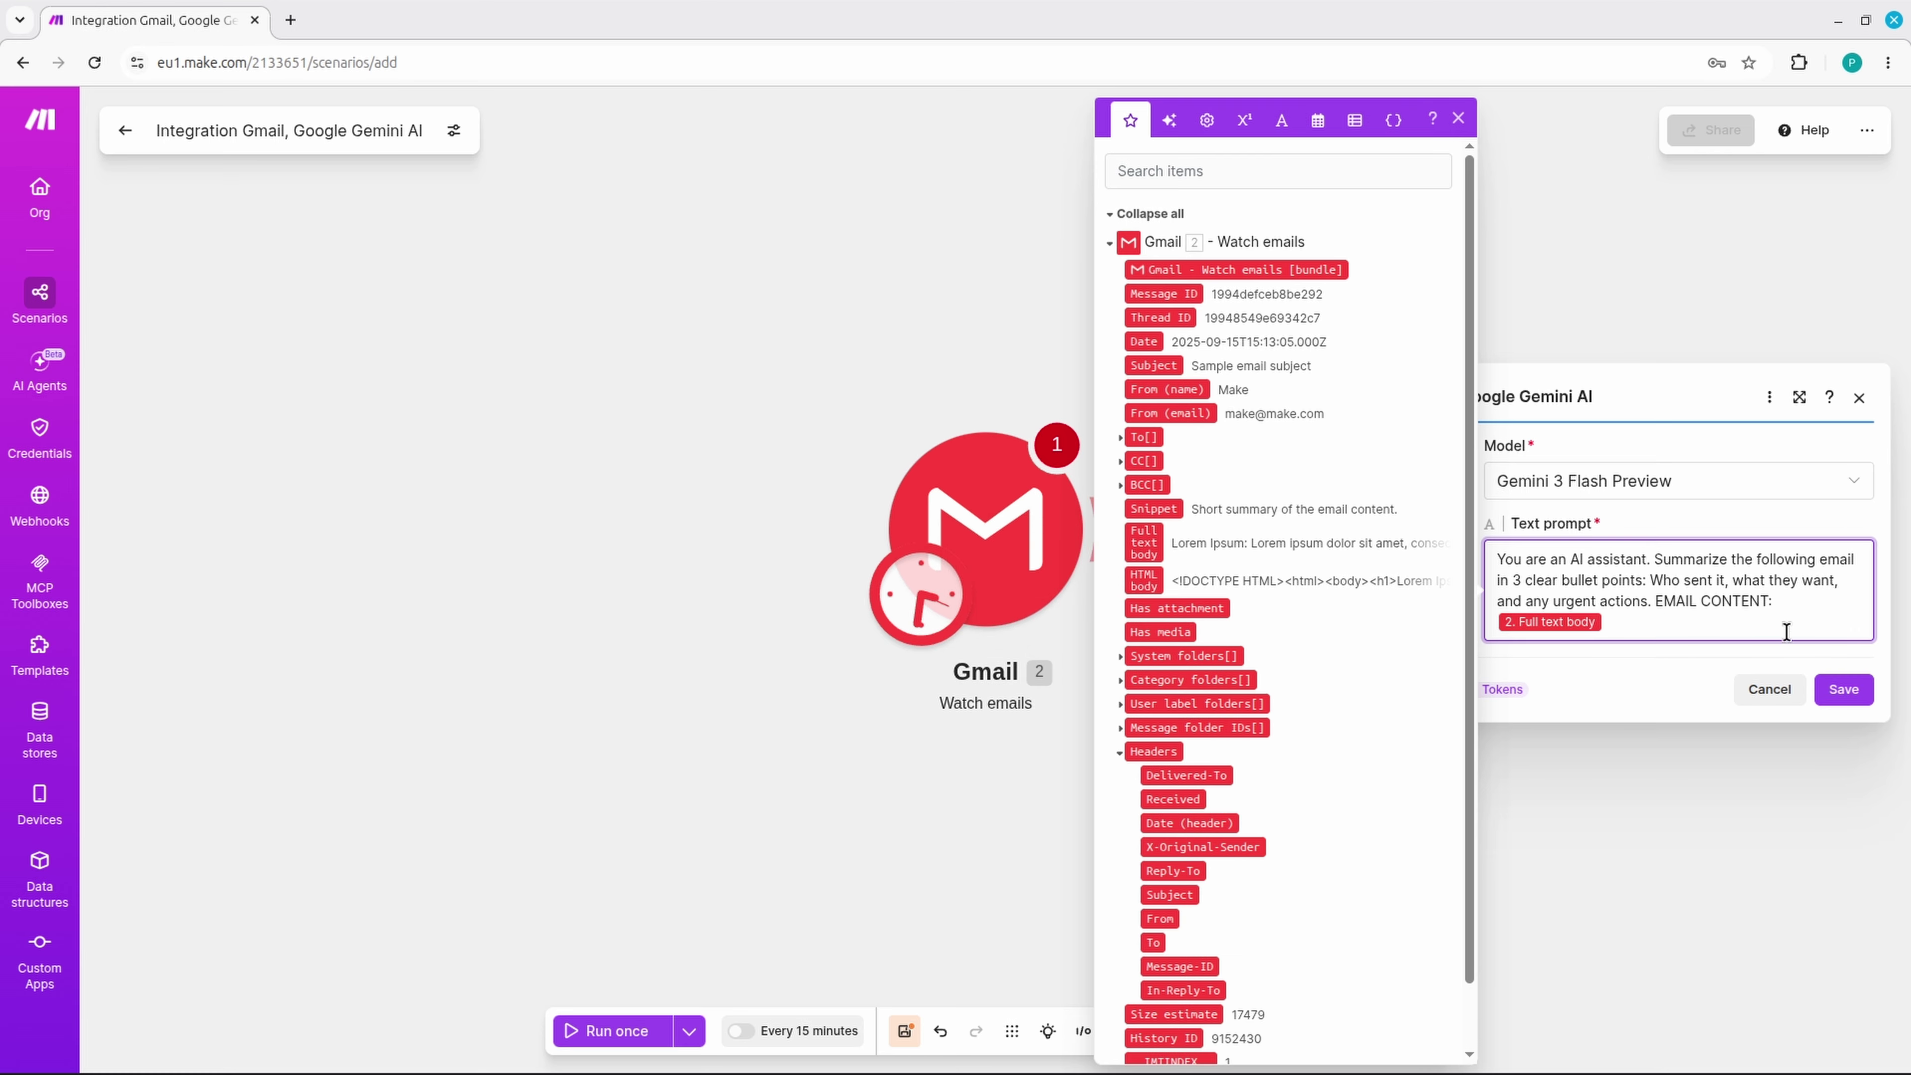
pyautogui.click(1844, 689)
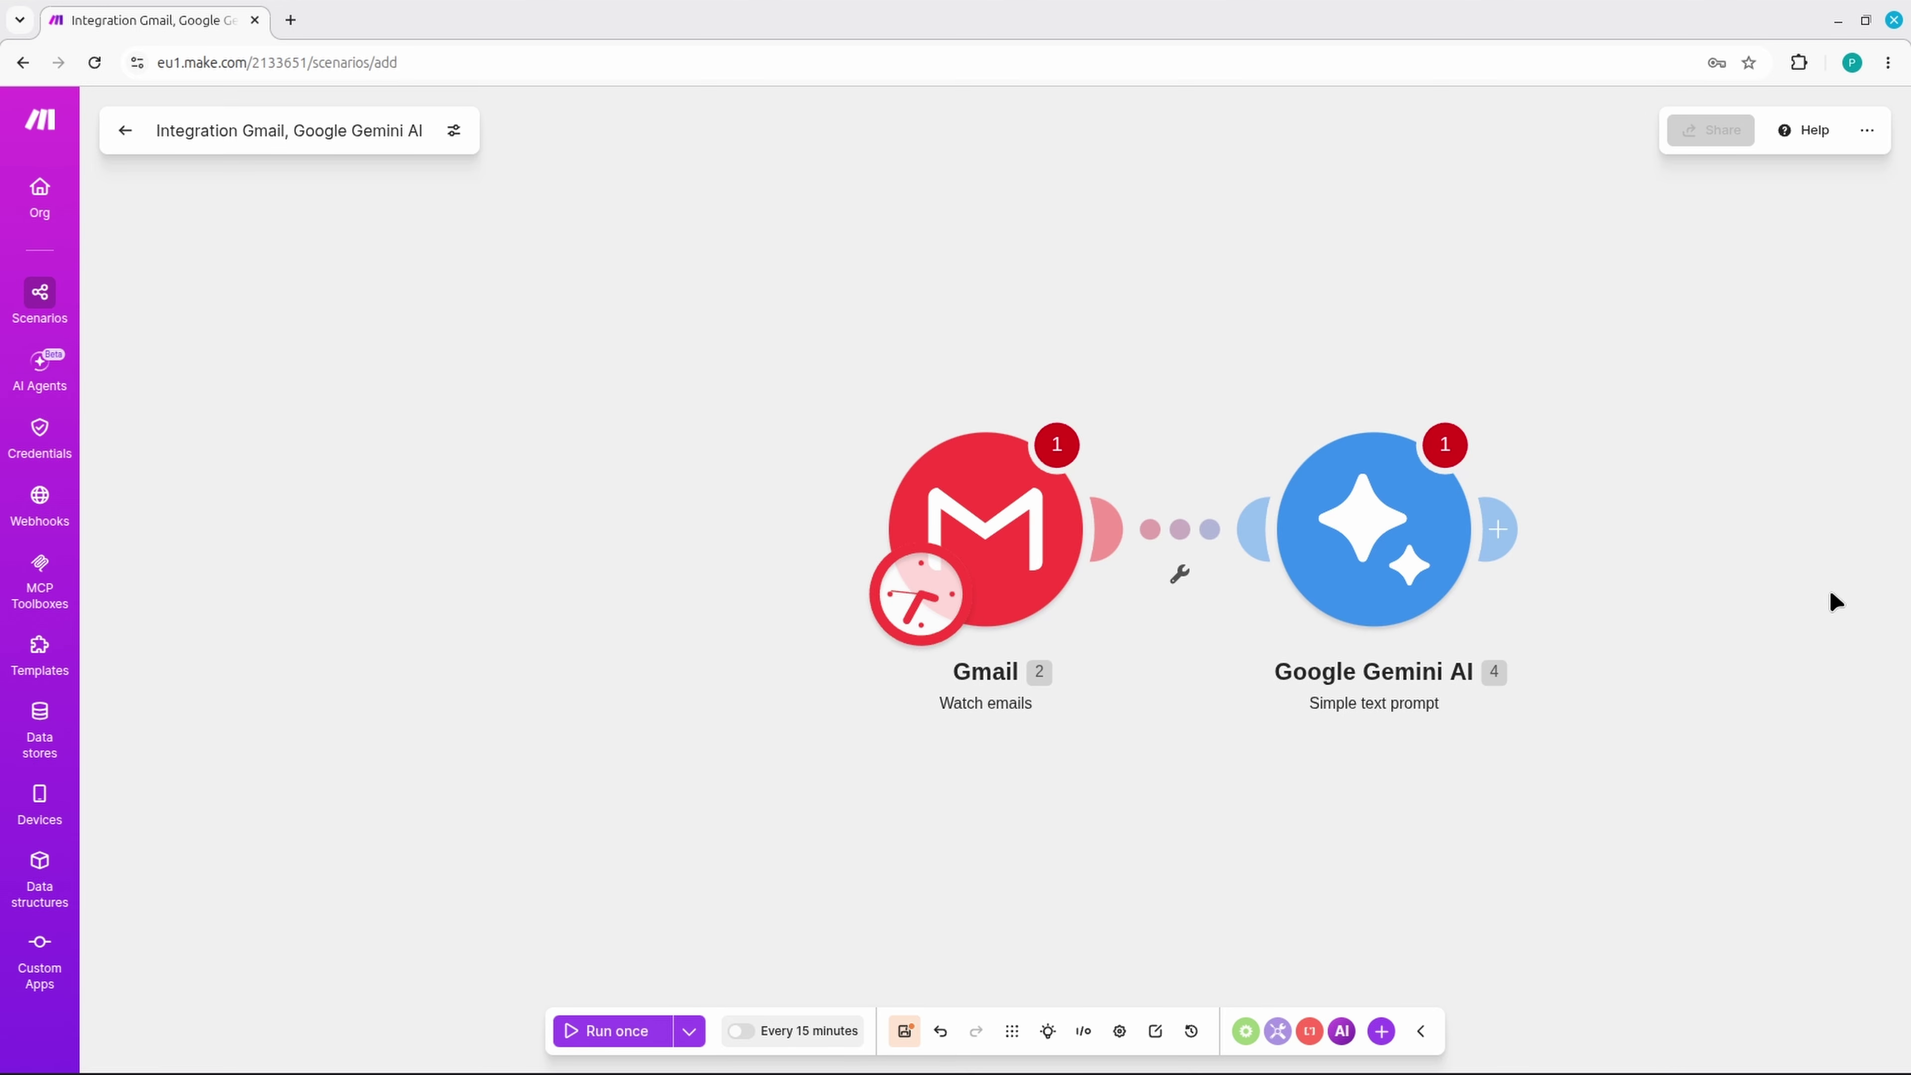
# Add Telegram Bot's Send a Text Message or a Reply module after the Google Gemini AI module.
pyautogui.click(1501, 529)
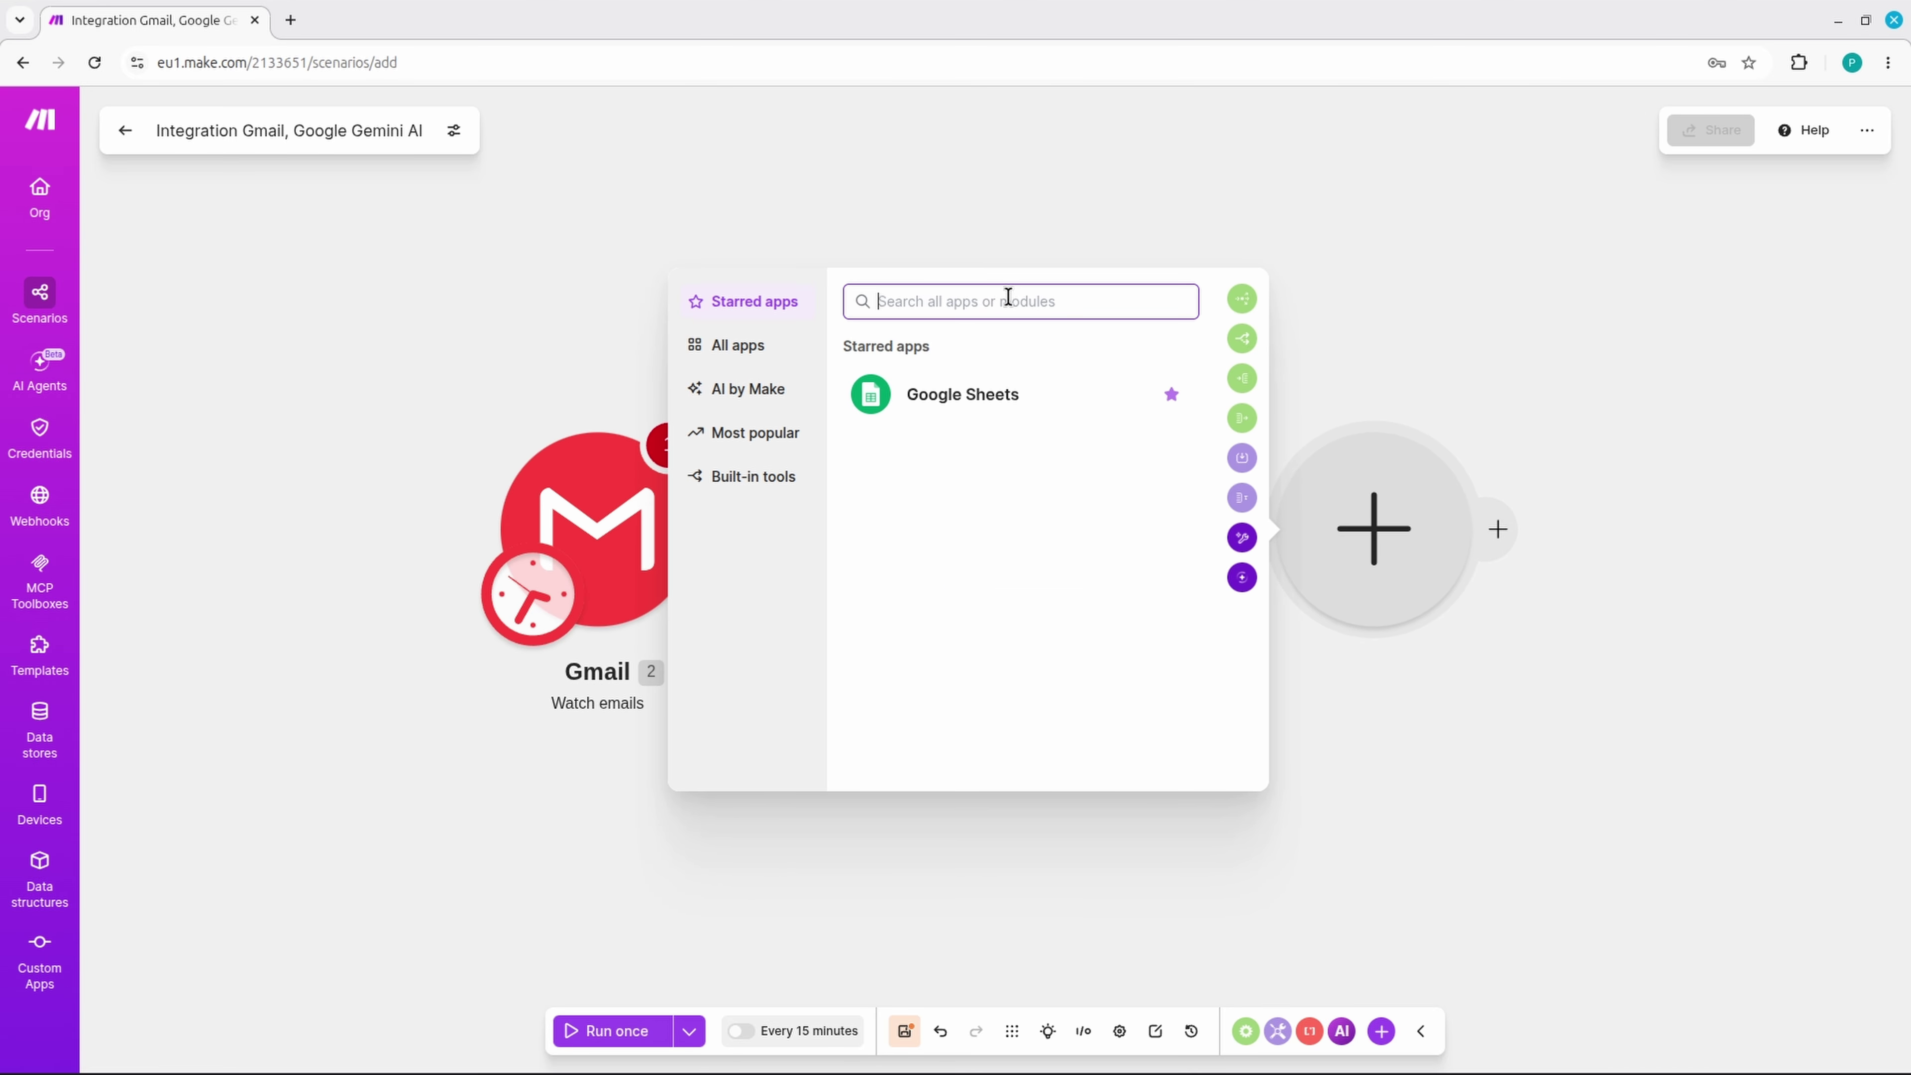
pyautogui.write('t')
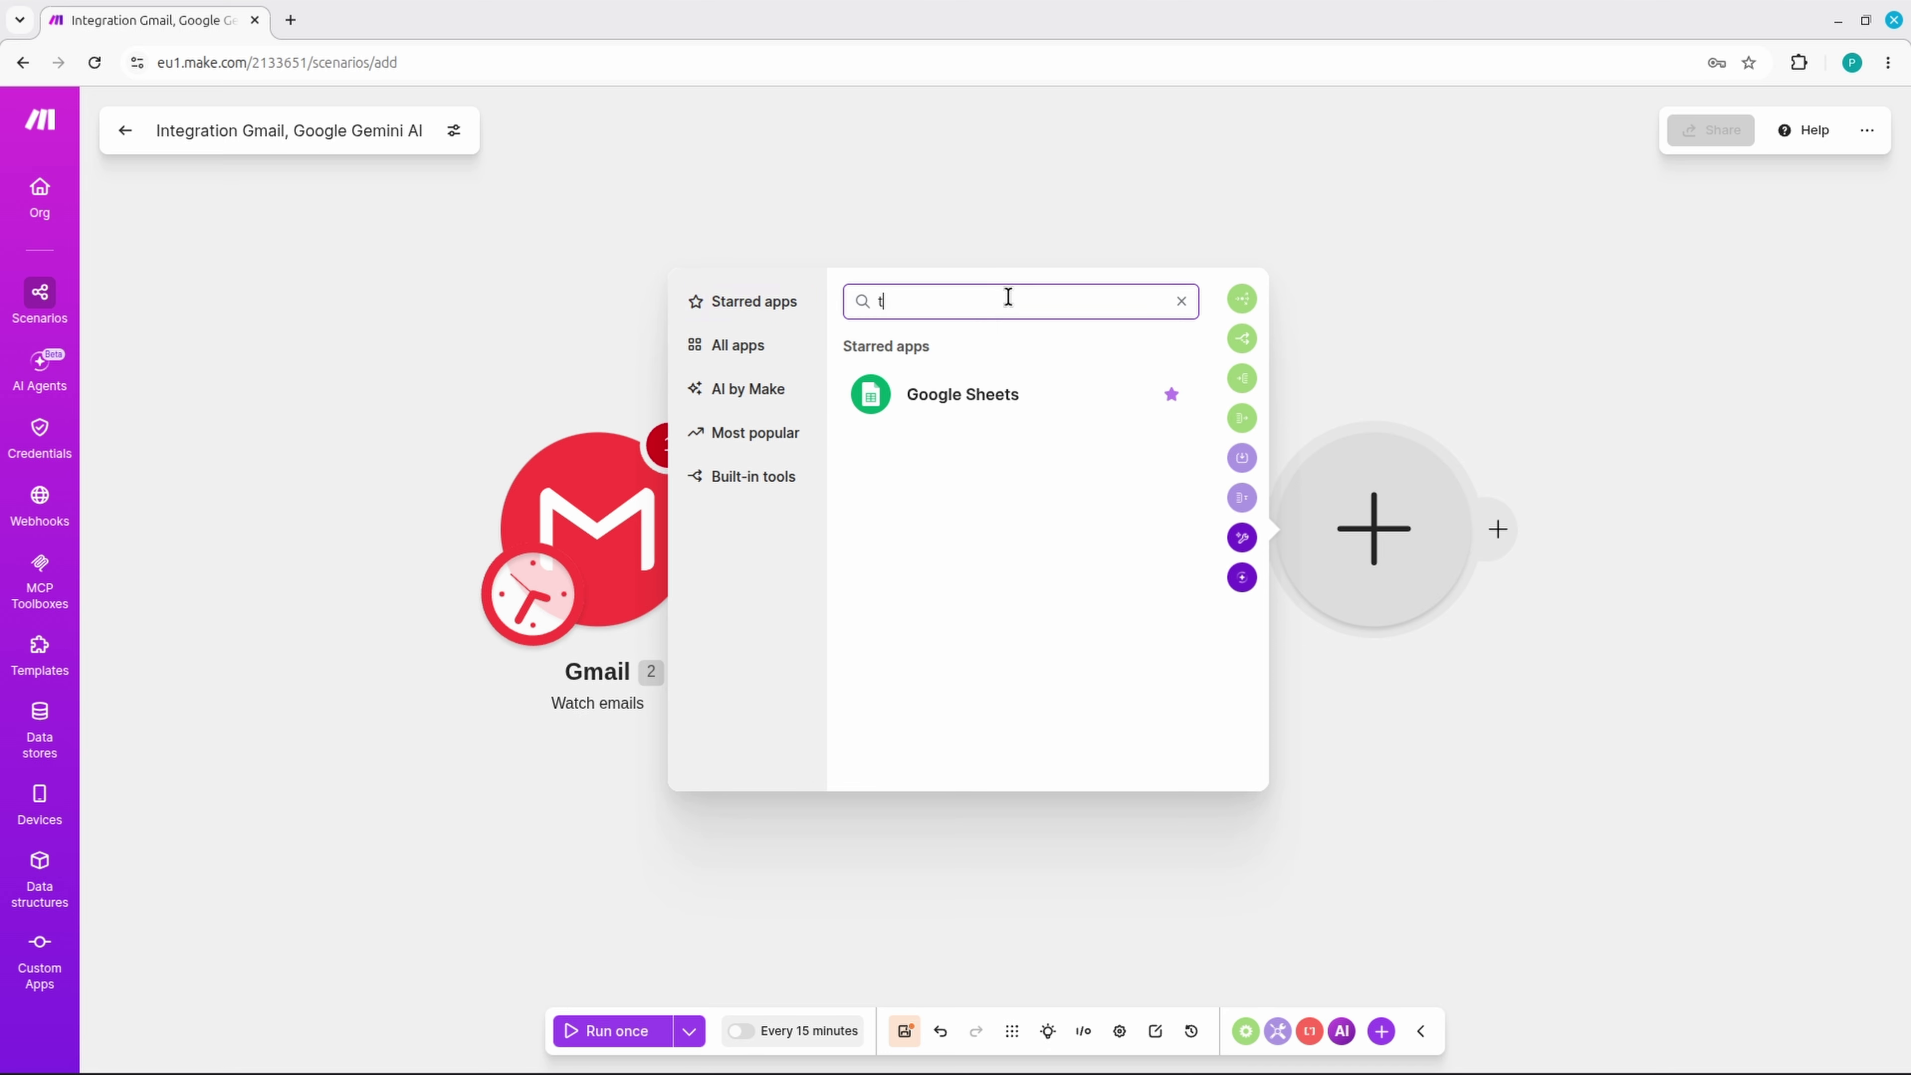
pyautogui.write('elegram')
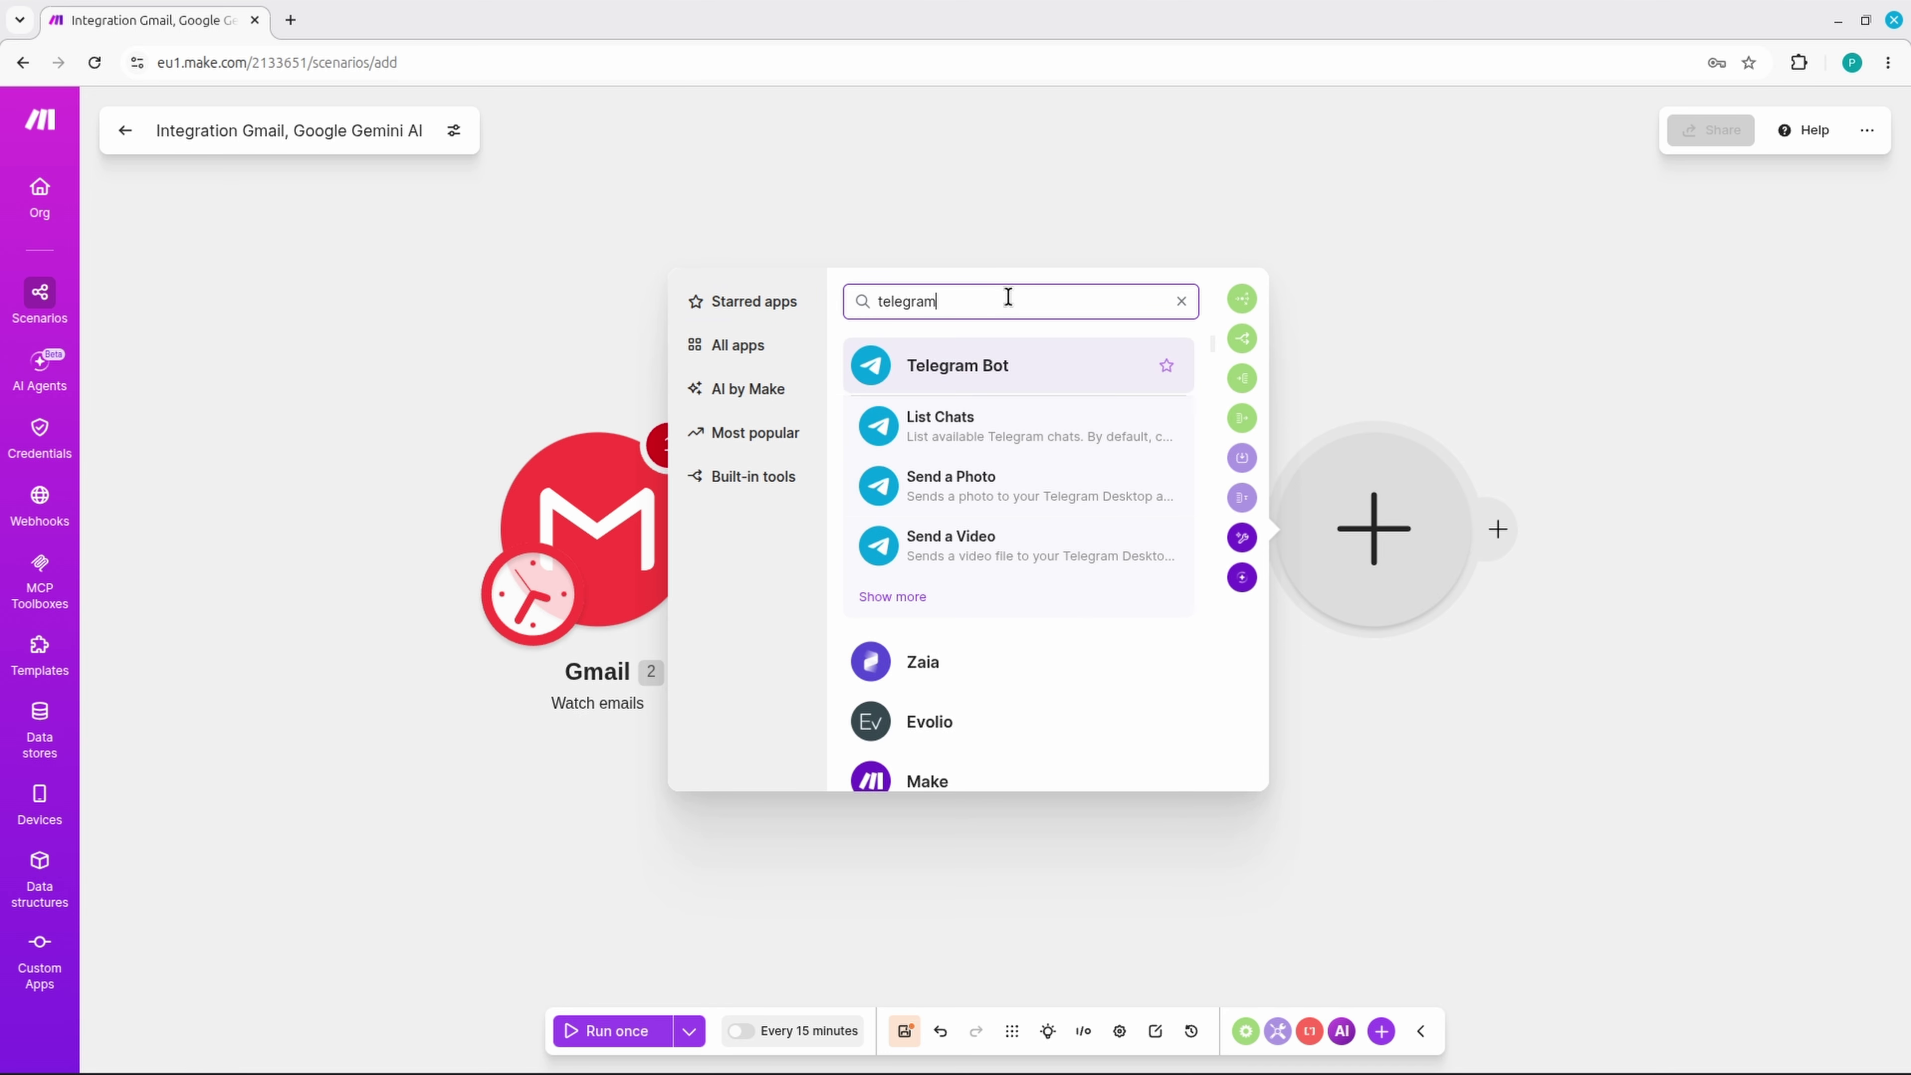
pyautogui.click(990, 367)
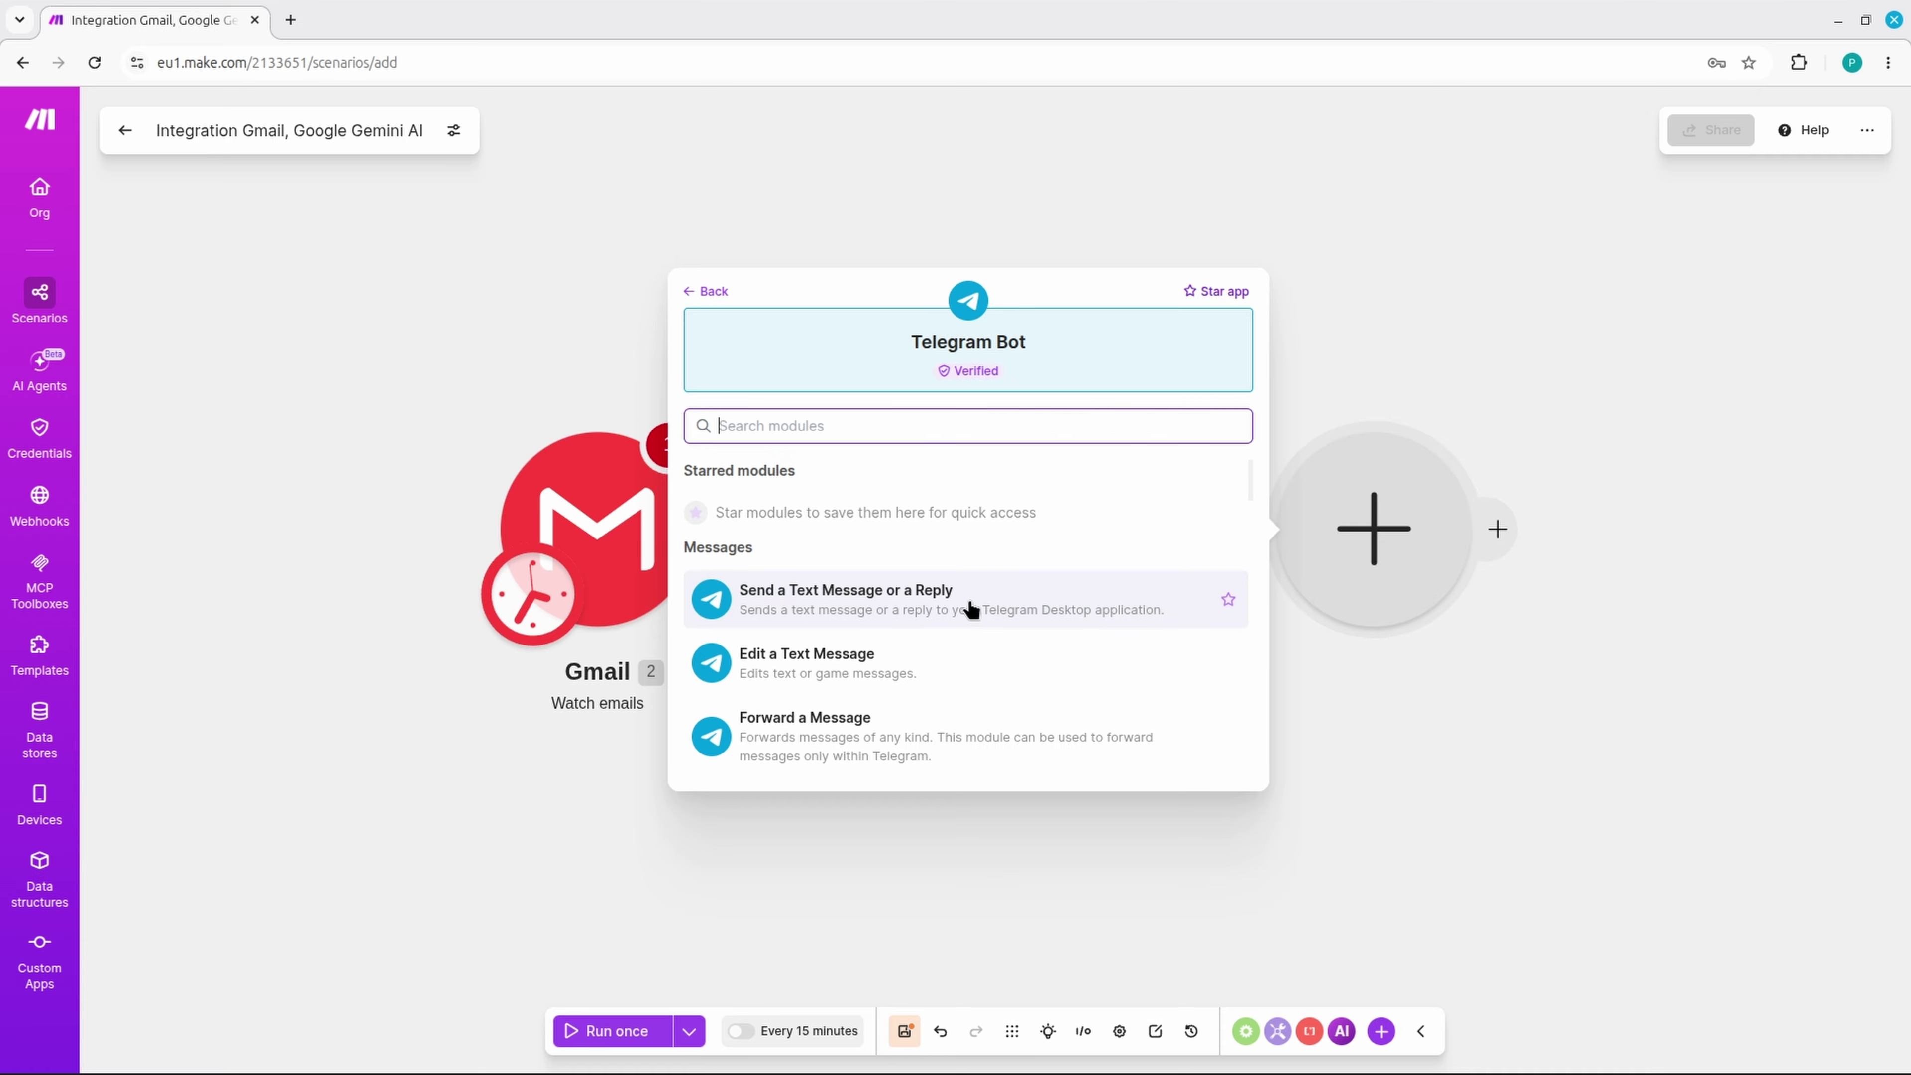
pyautogui.click(913, 598)
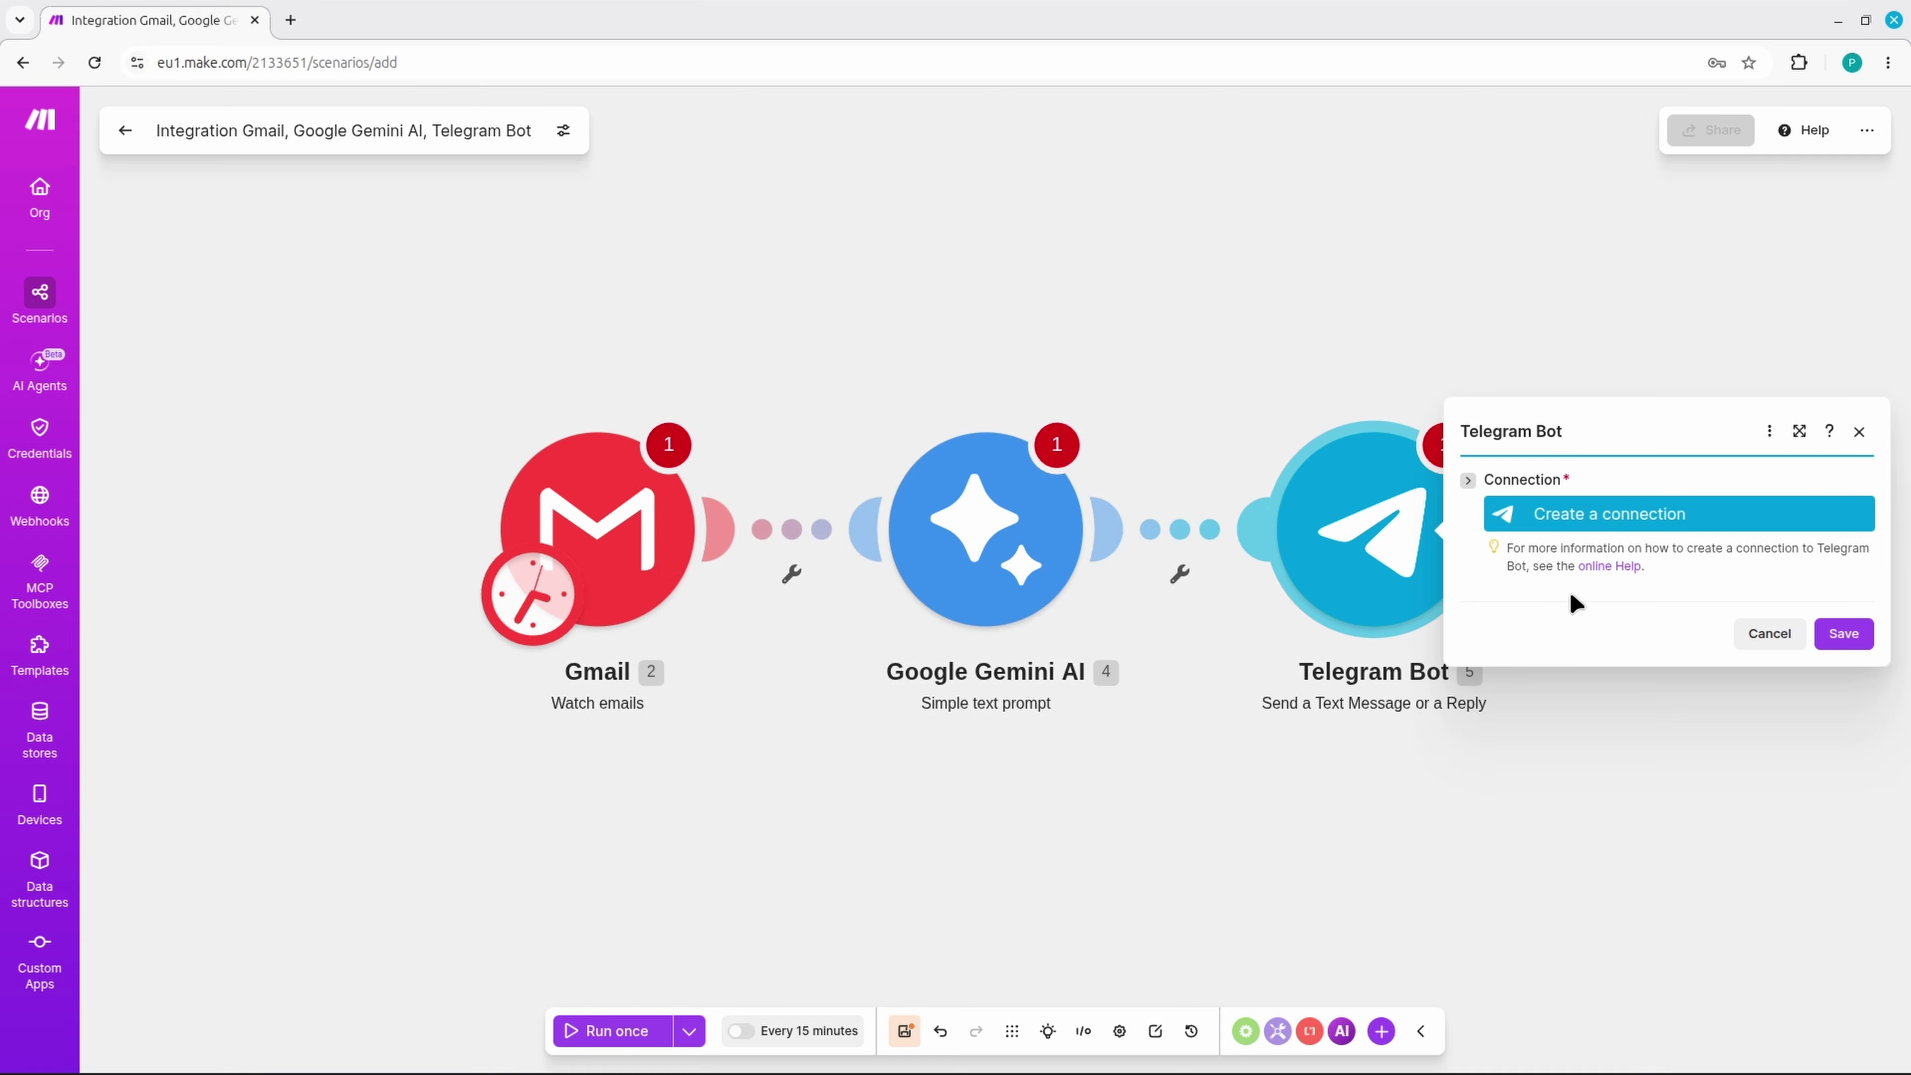
# Switch to Telegram, find the BotFather chat and issue its /newbot command.
pyautogui.hotkey('alt', 'Tab')
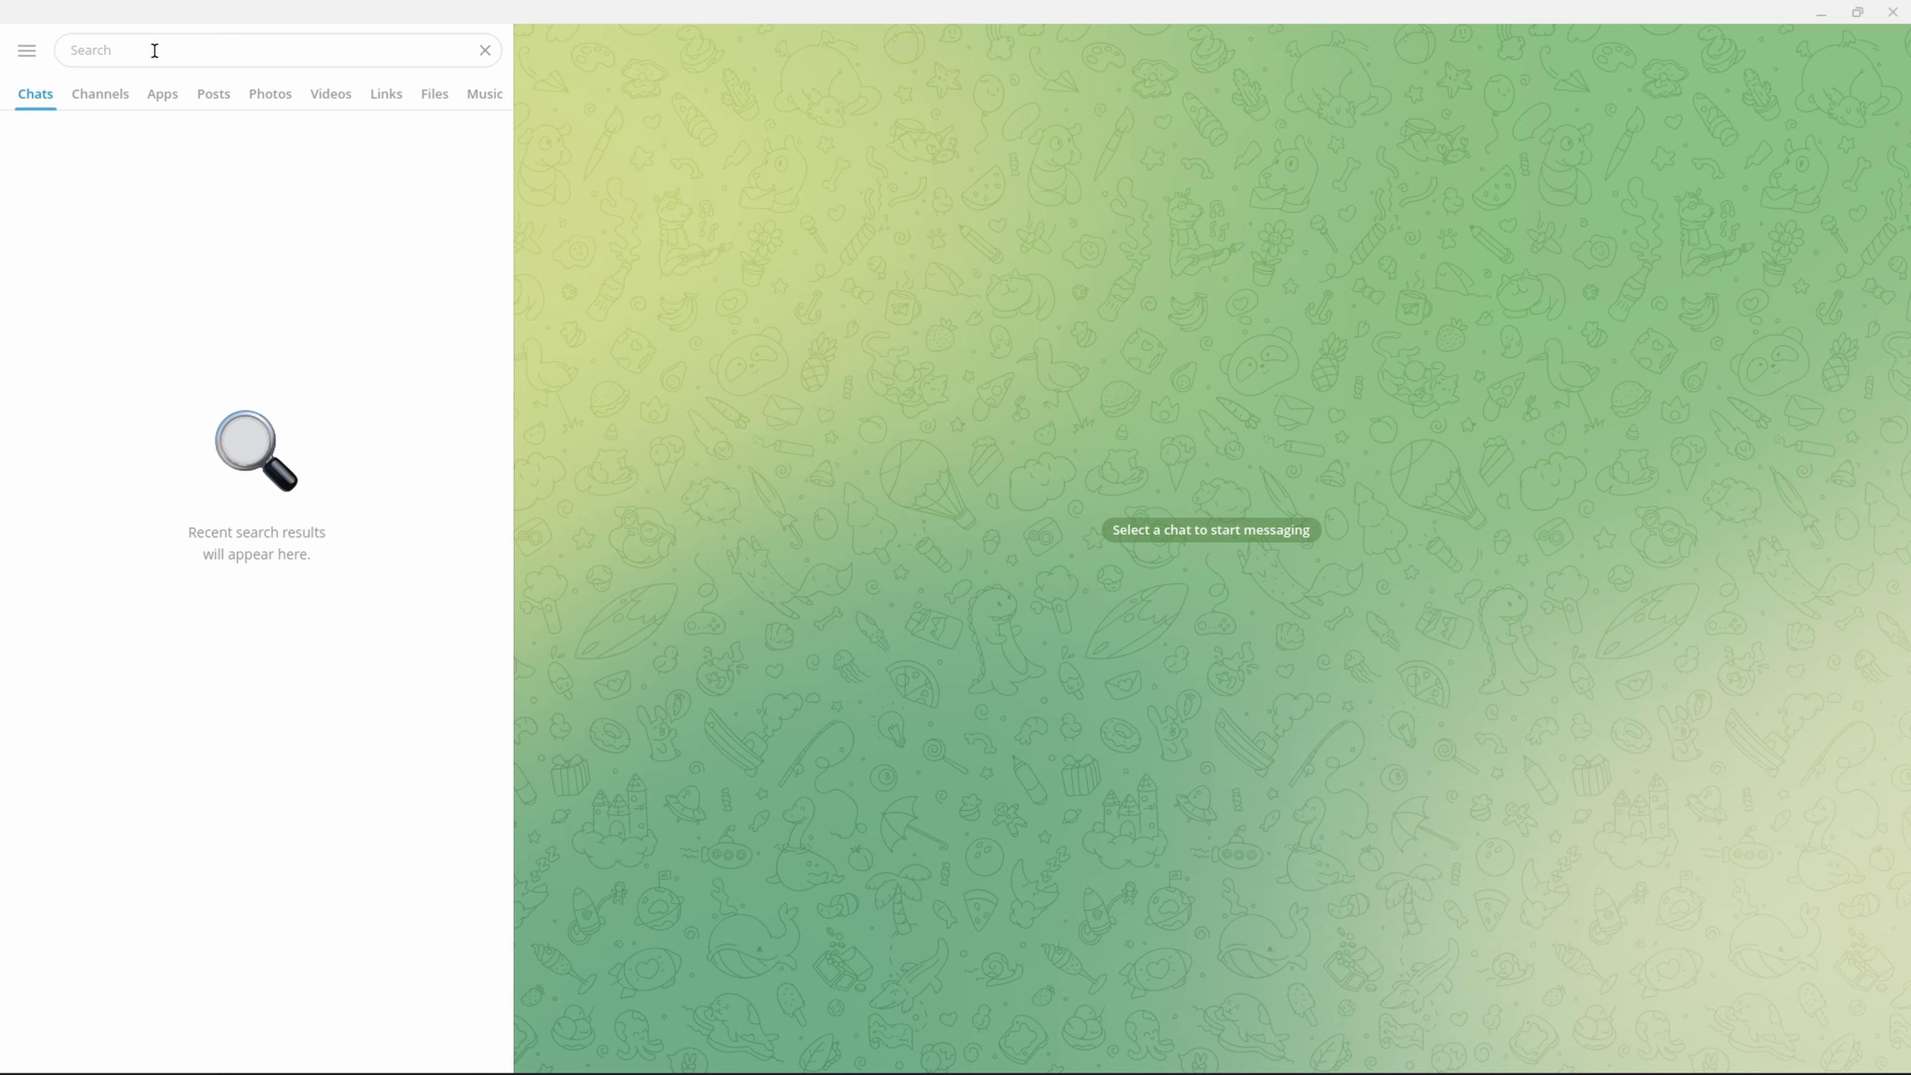
pyautogui.write('bot')
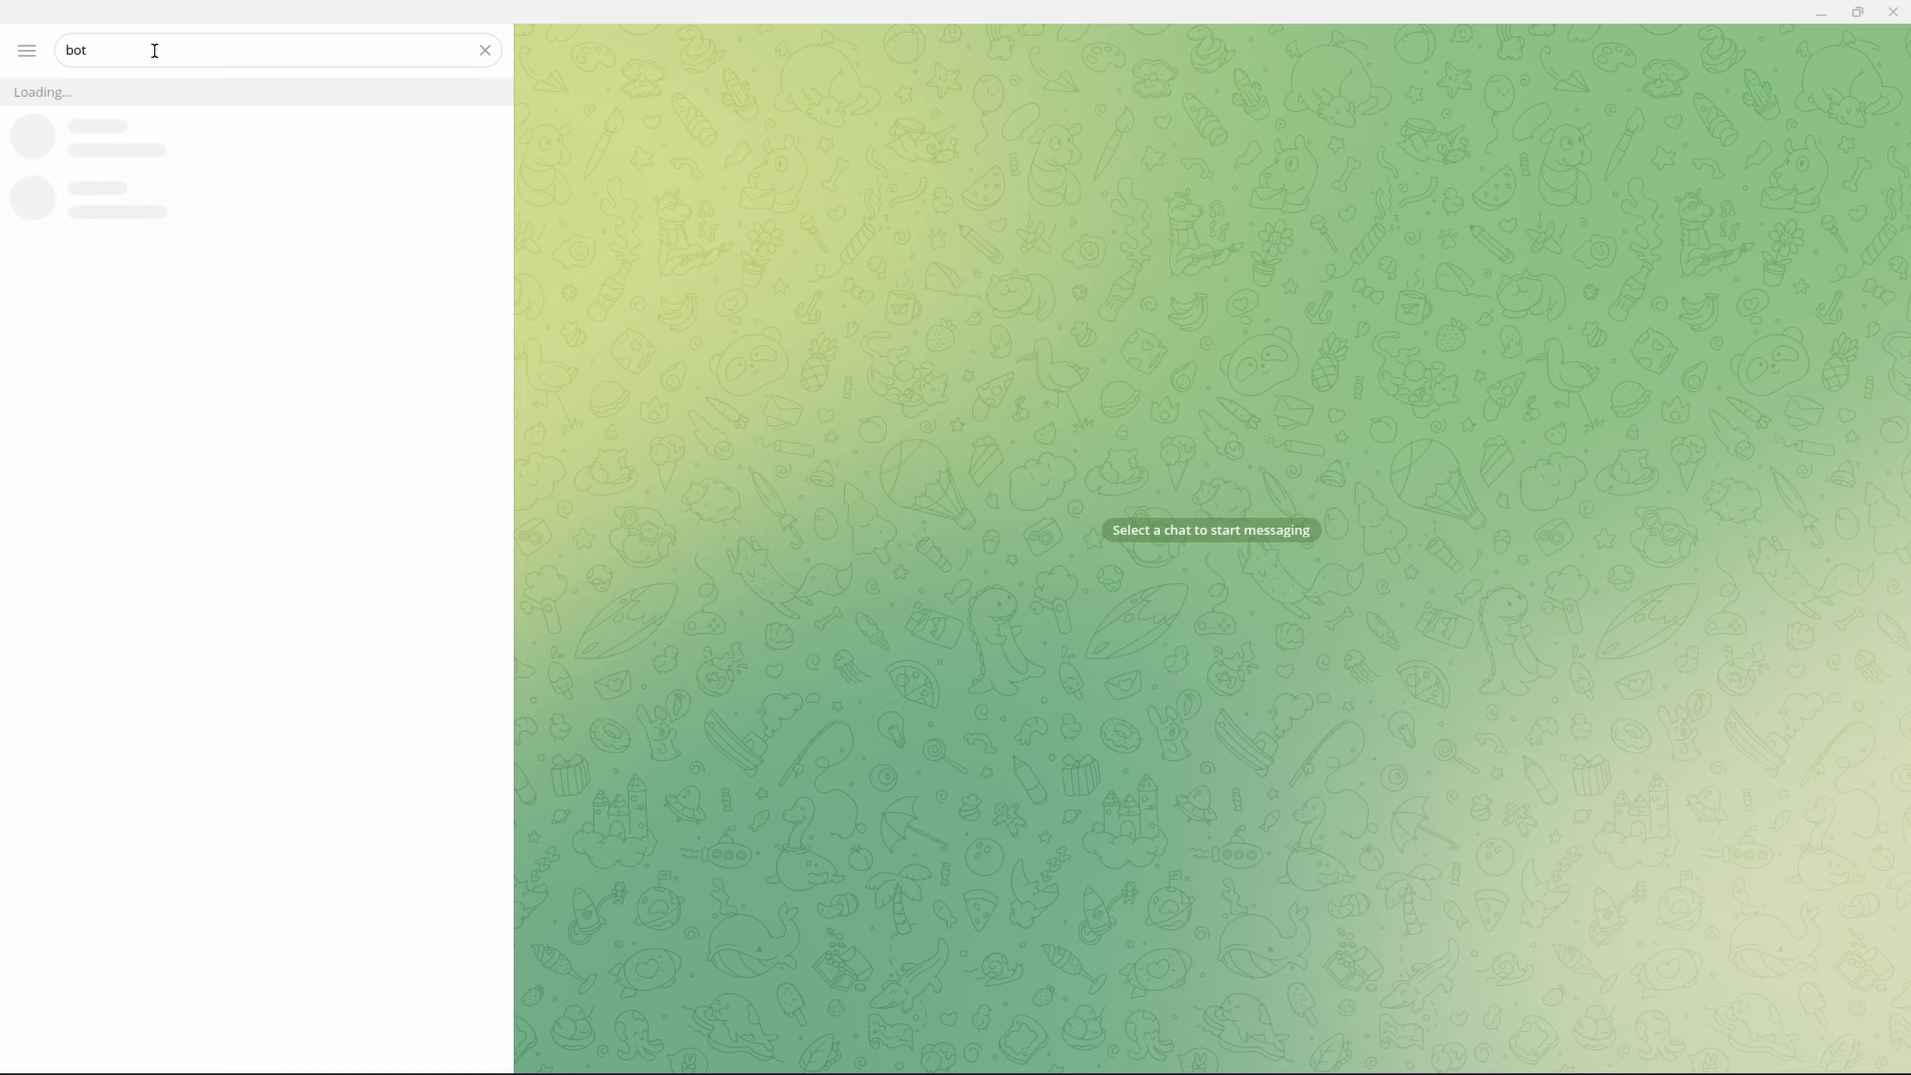
pyautogui.write('fa')
pyautogui.click(158, 104)
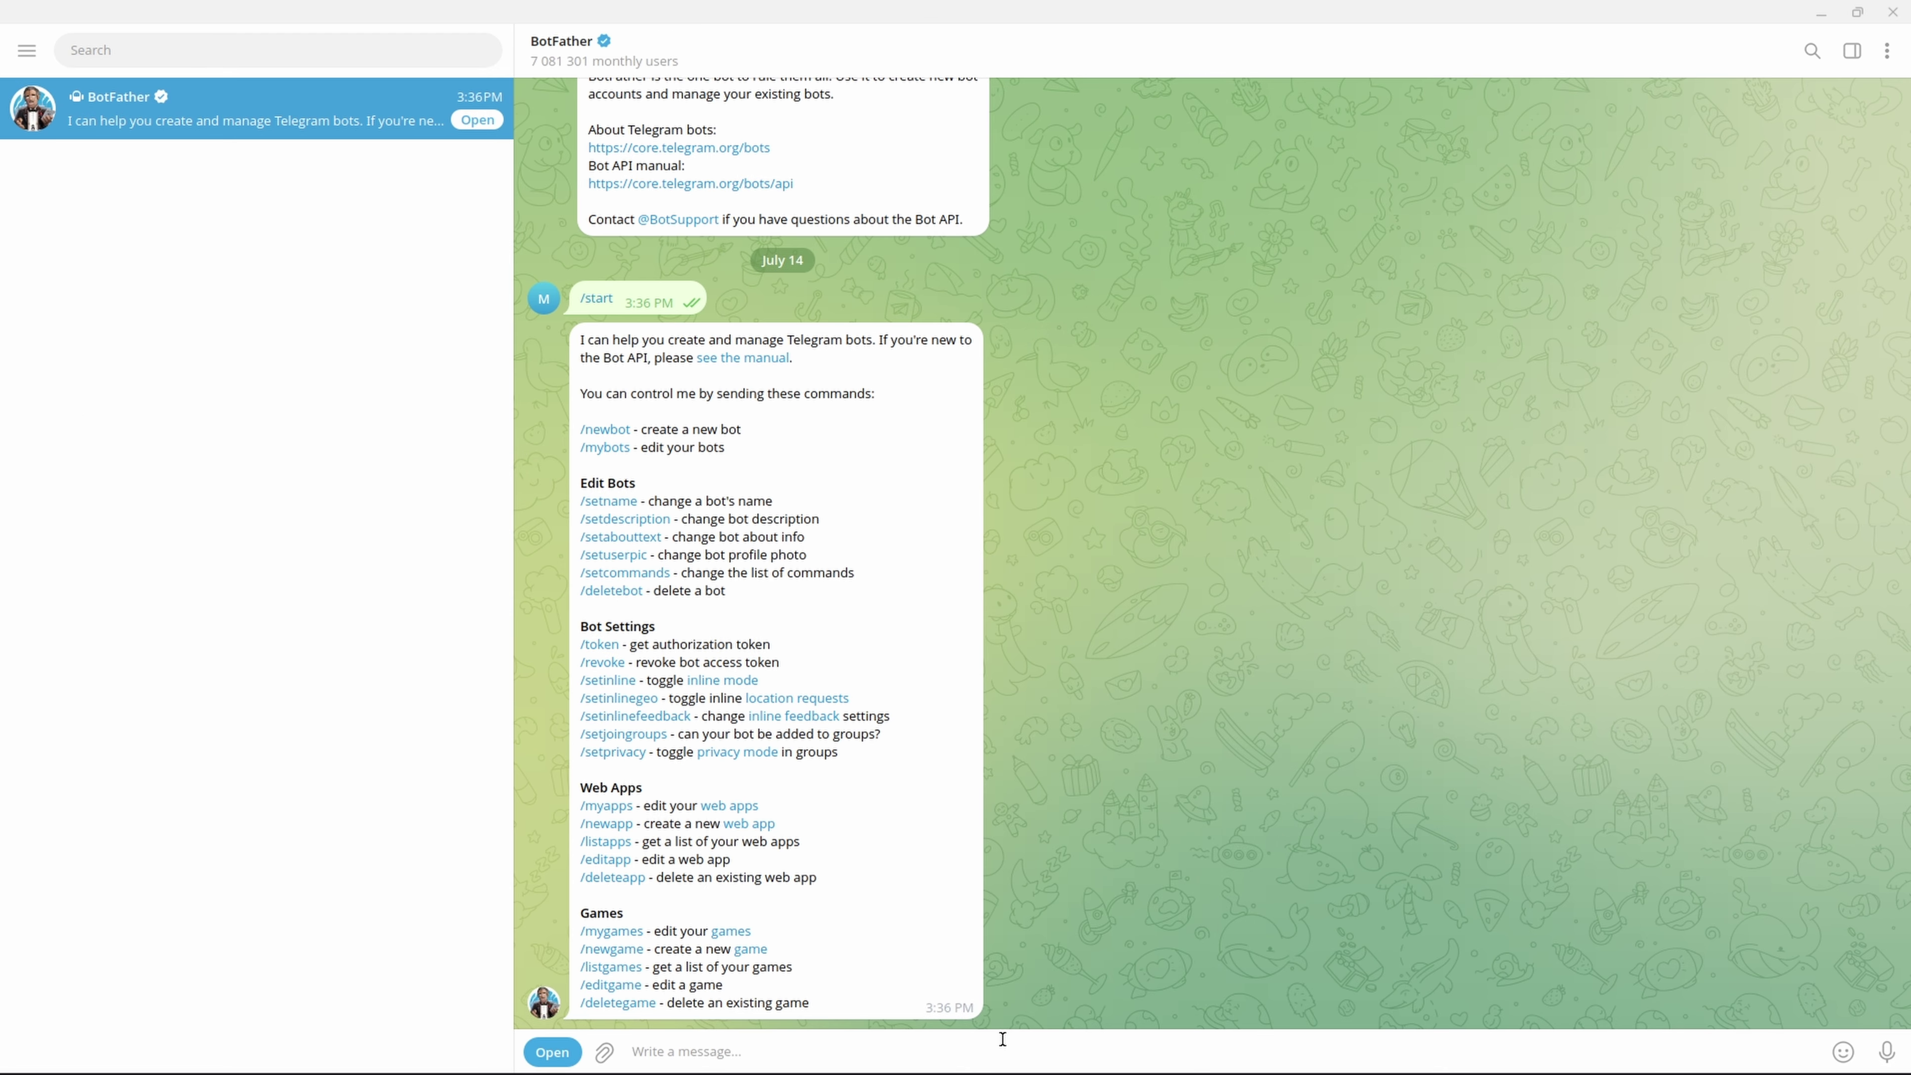
pyautogui.click(602, 430)
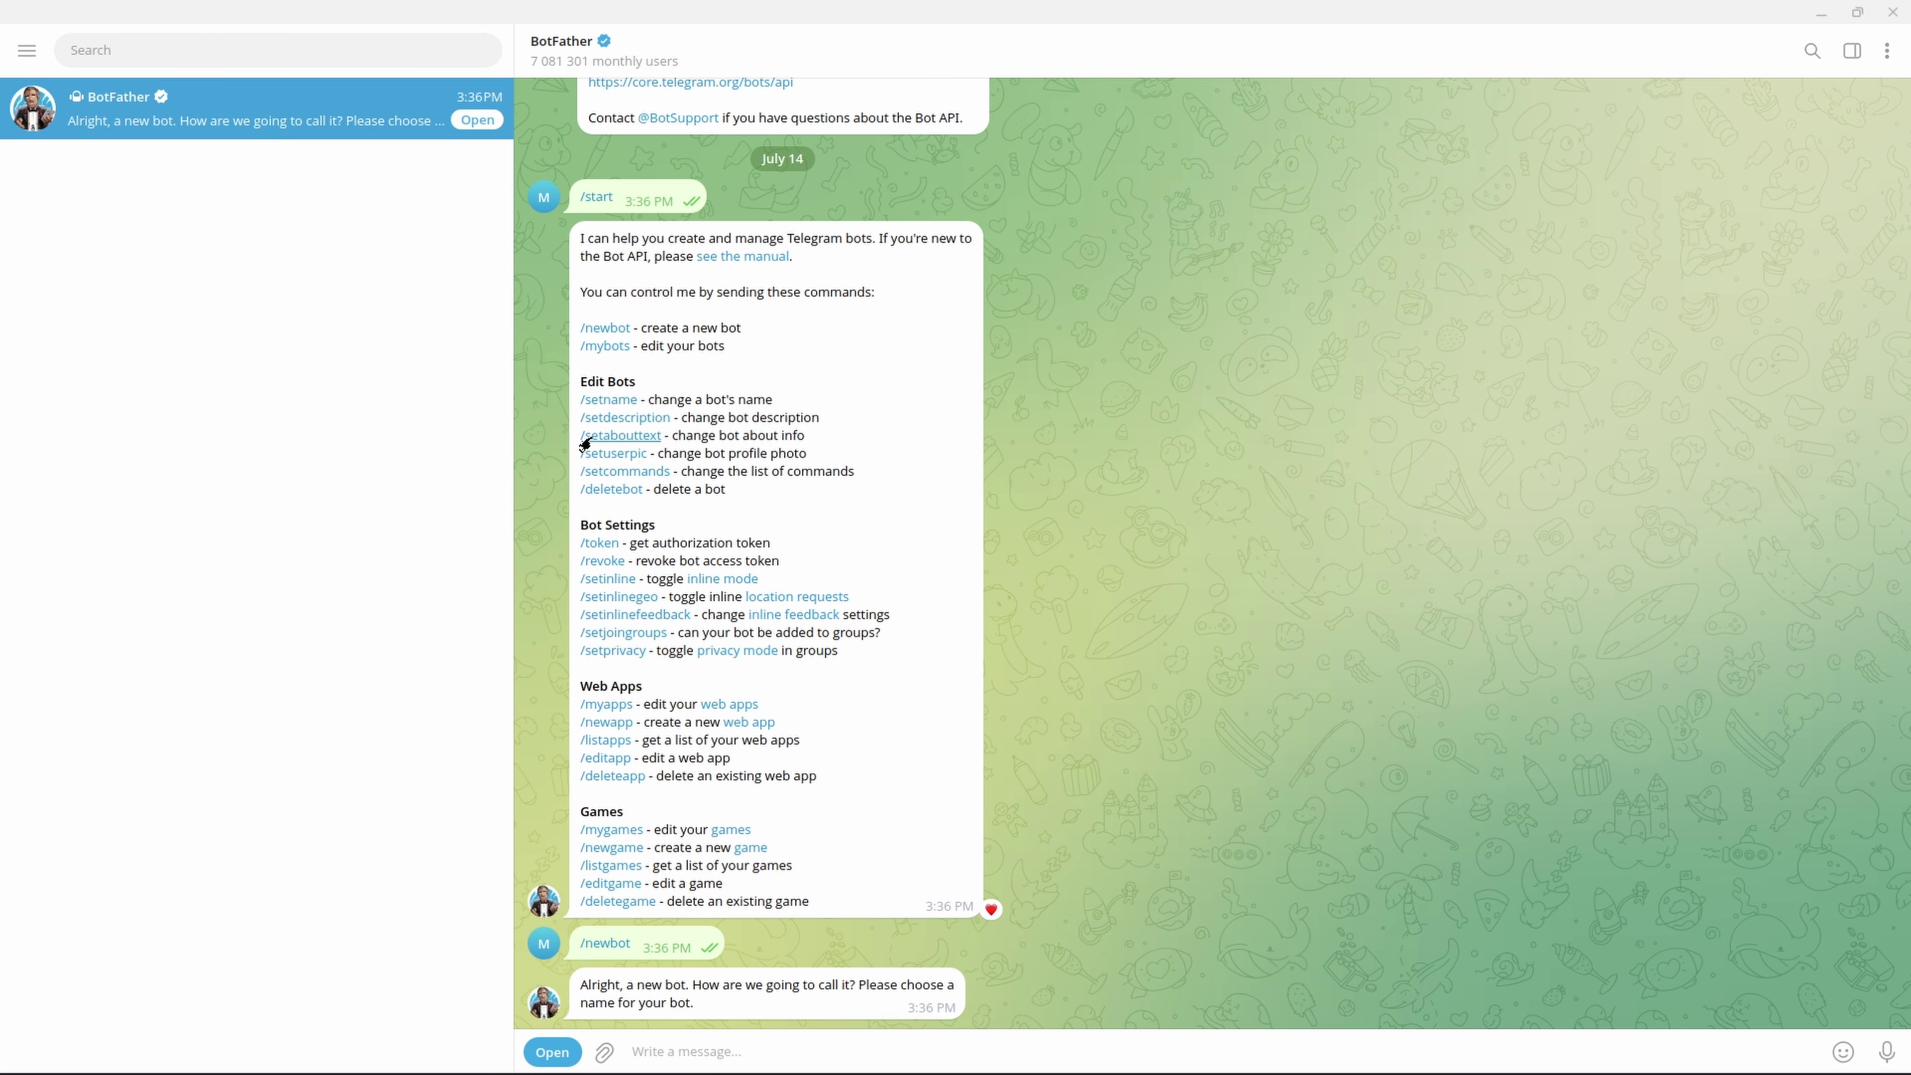
# Name the new bot "AI Email Assistant" and give it the username my_ai_gemini_email_assistant_bot.
pyautogui.write('AI Email Assistant')
pyautogui.press('Return')
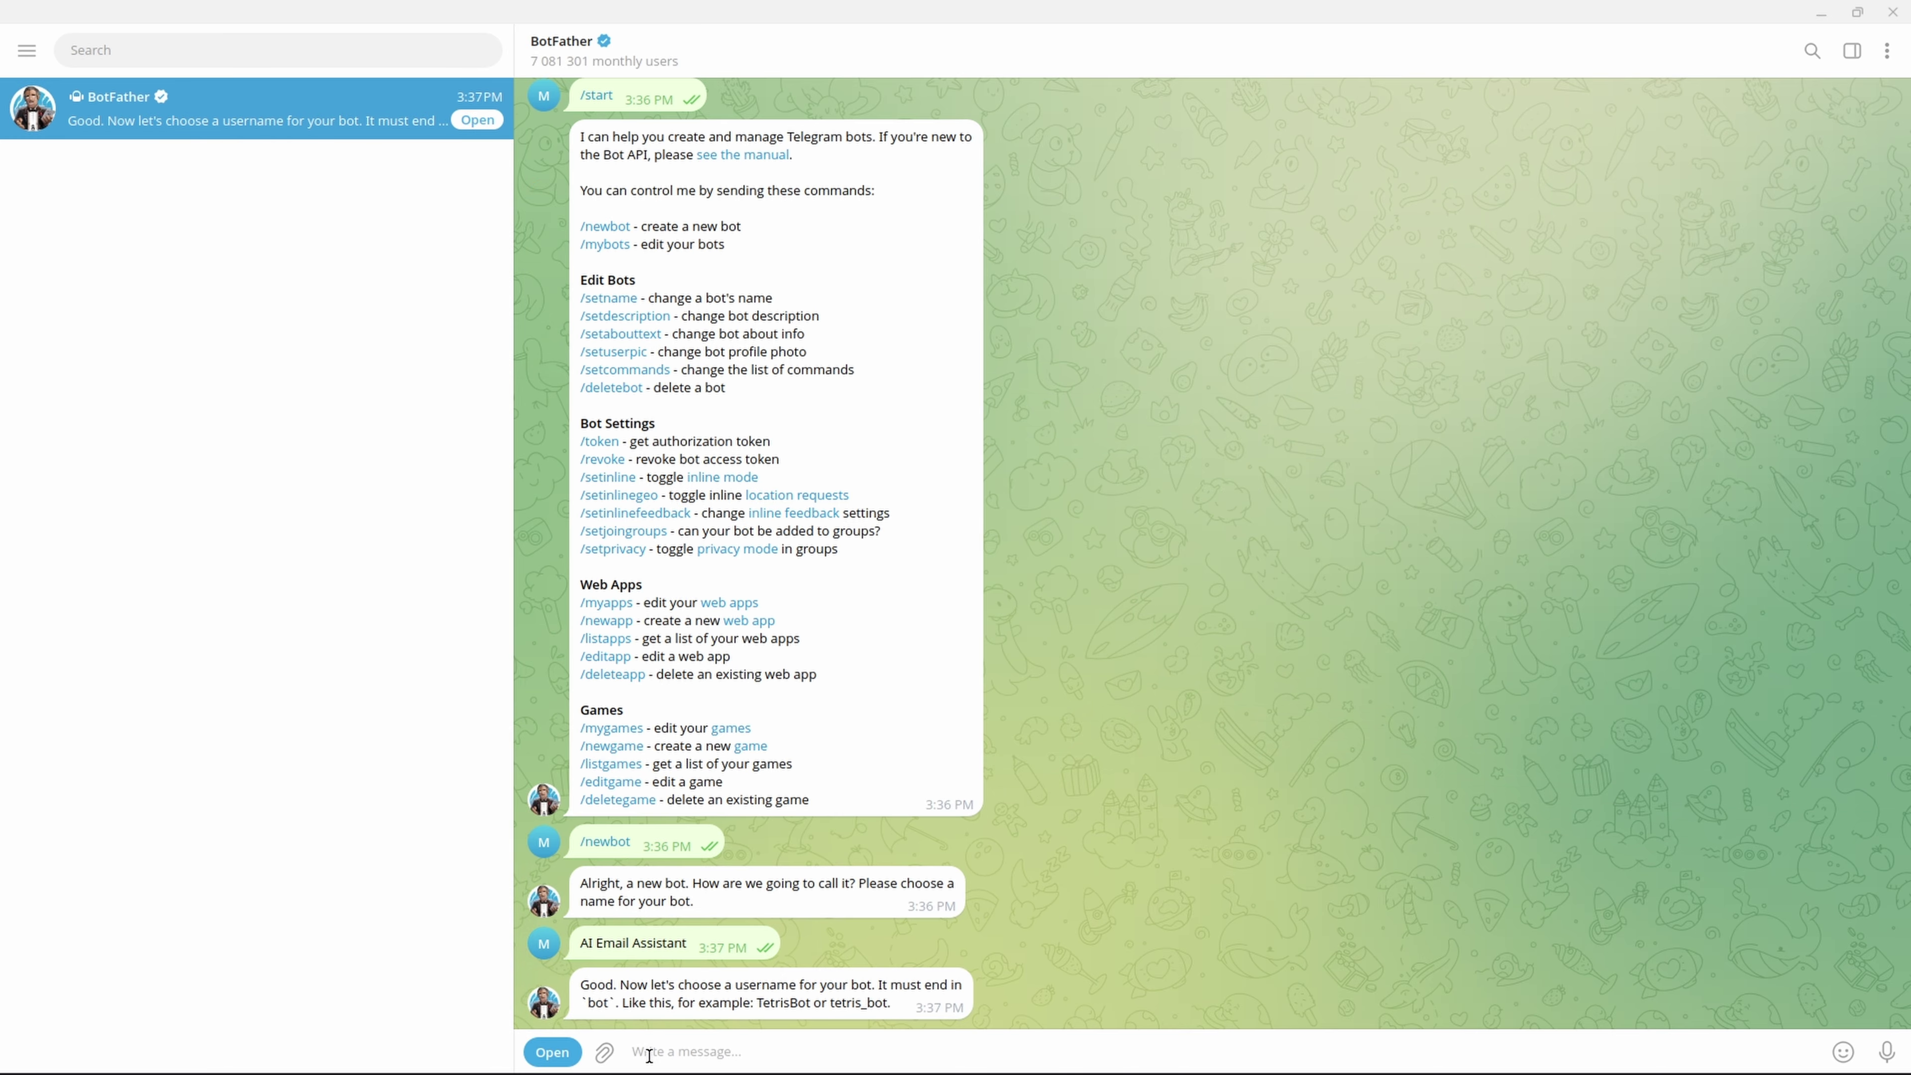
pyautogui.write('my_ai_gemini_email_assistant_bot')
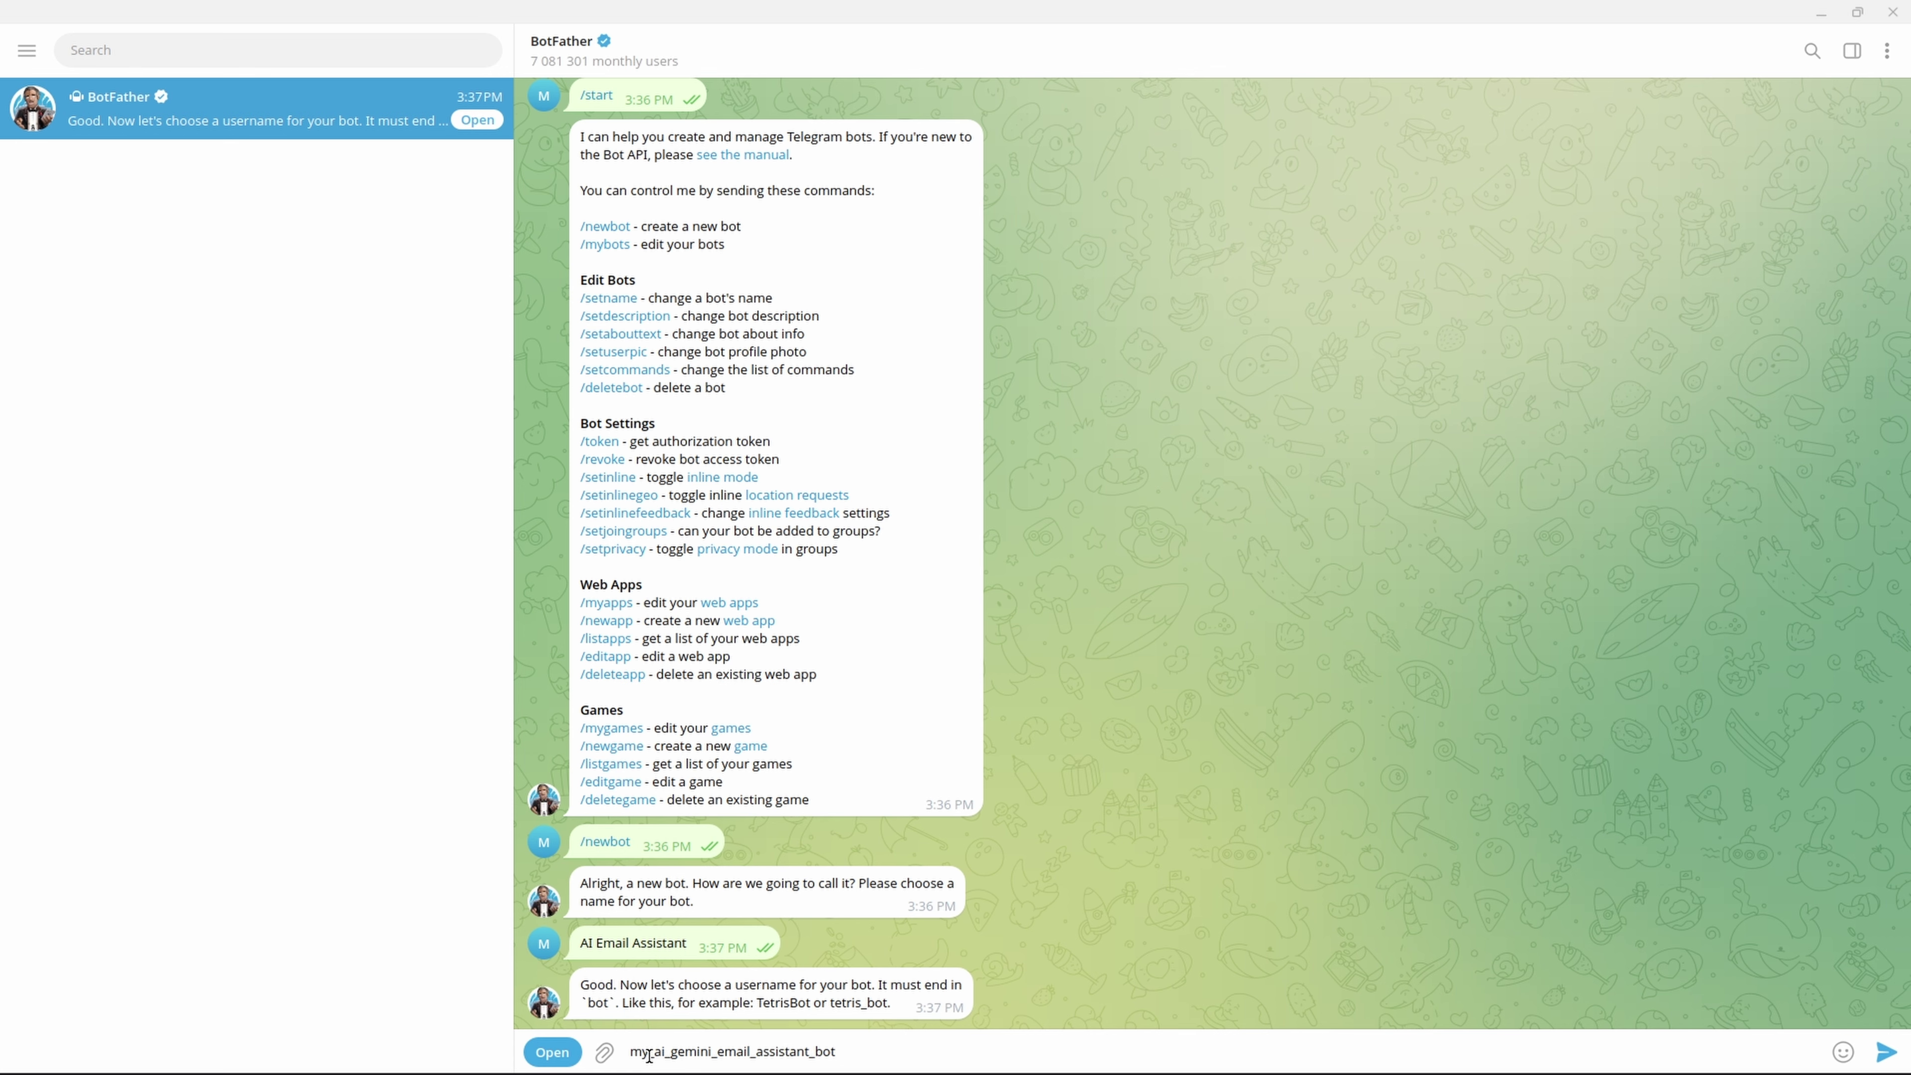
pyautogui.press('Return')
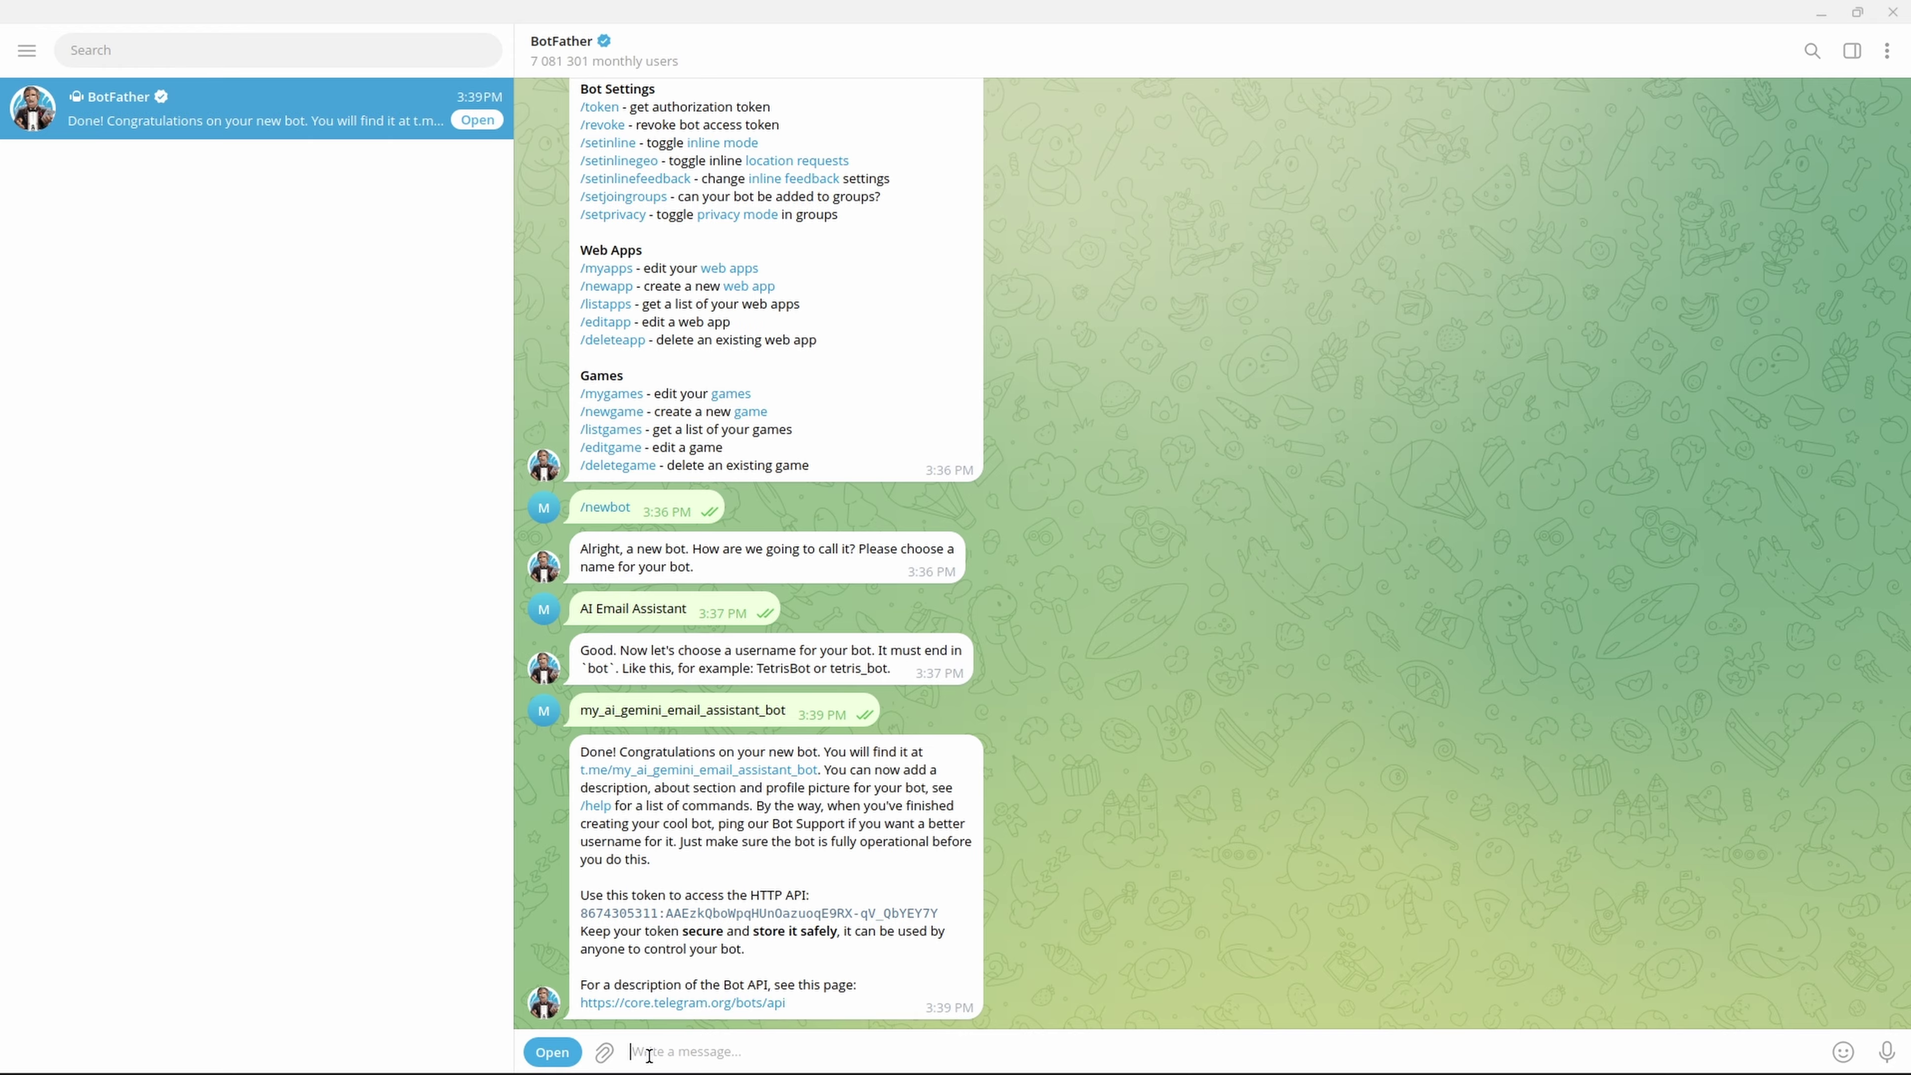
# Copy the bot's API token from BotFather, switch back to Make, and save a Telegram Bot connection with it in the Token field.
pyautogui.doubleClick(689, 915)
pyautogui.hotkey('alt', 'Tab')
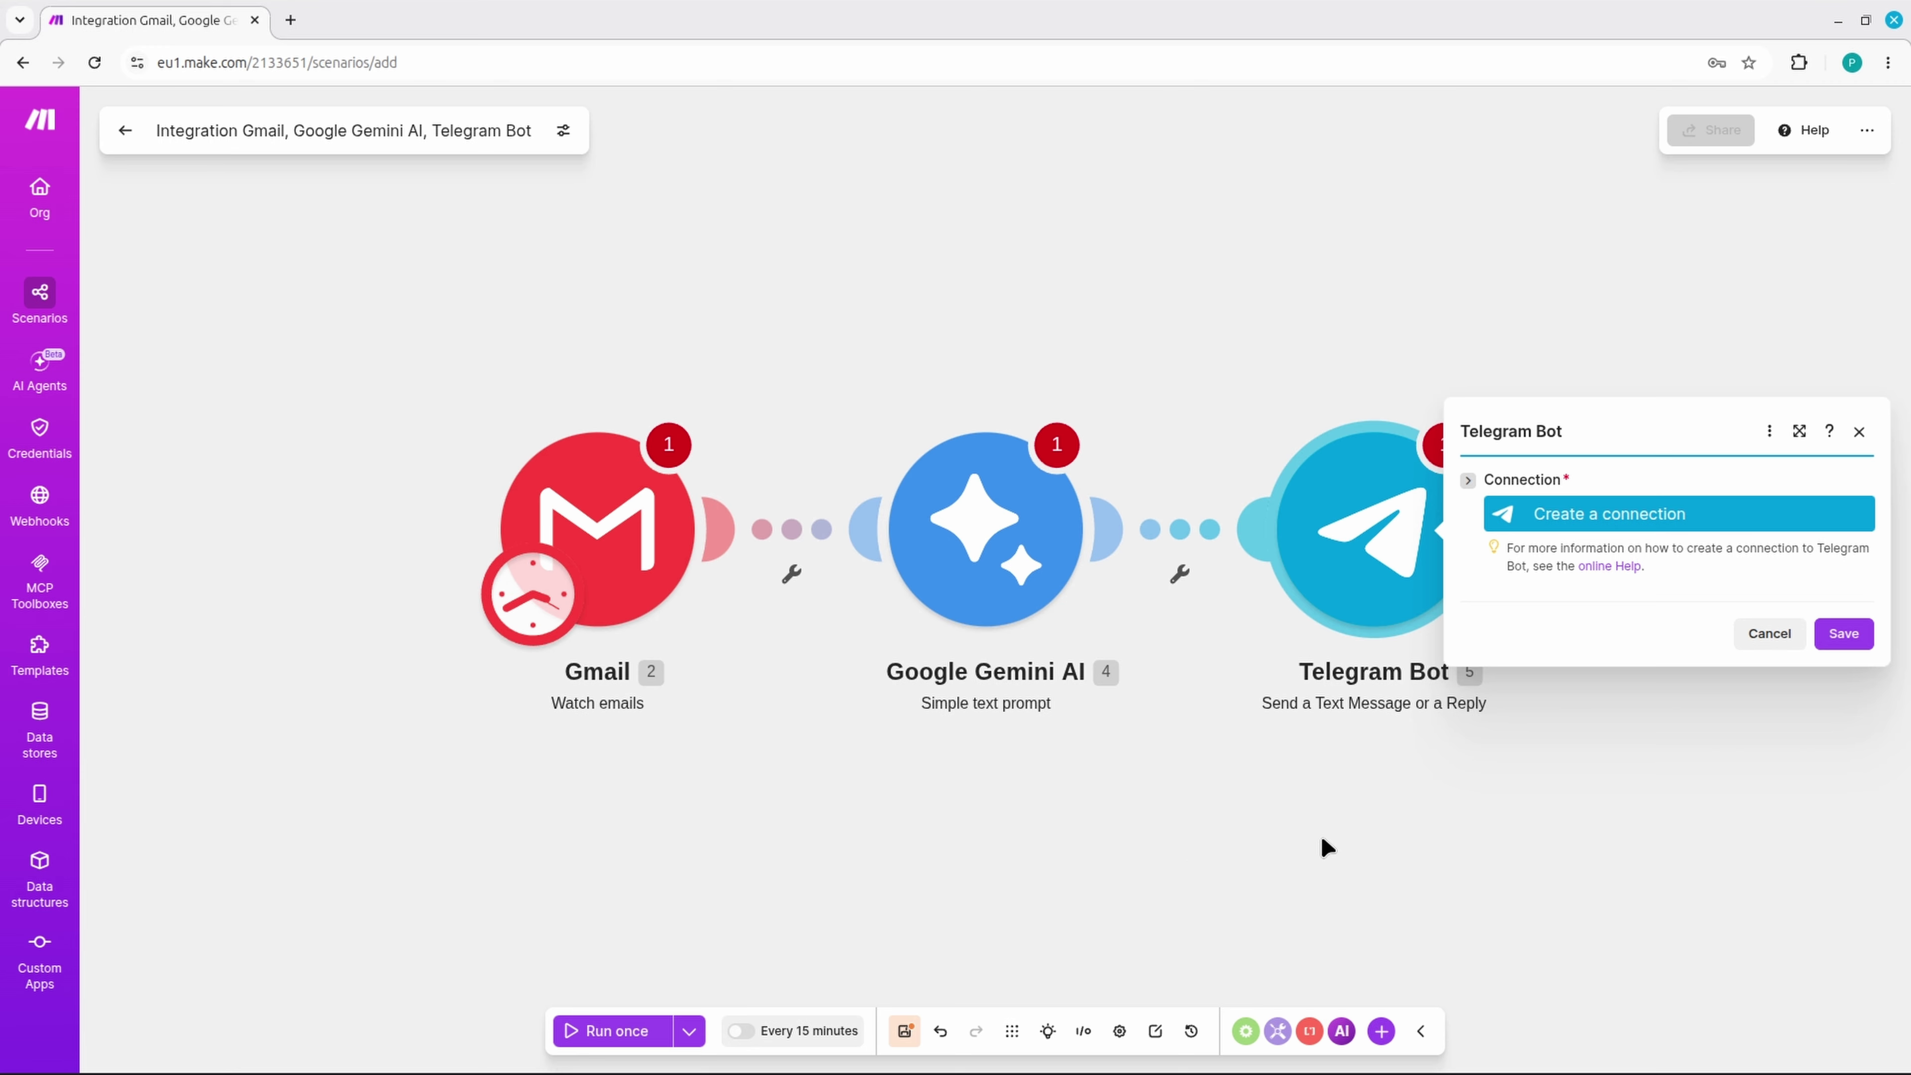
pyautogui.click(1597, 526)
pyautogui.click(1188, 557)
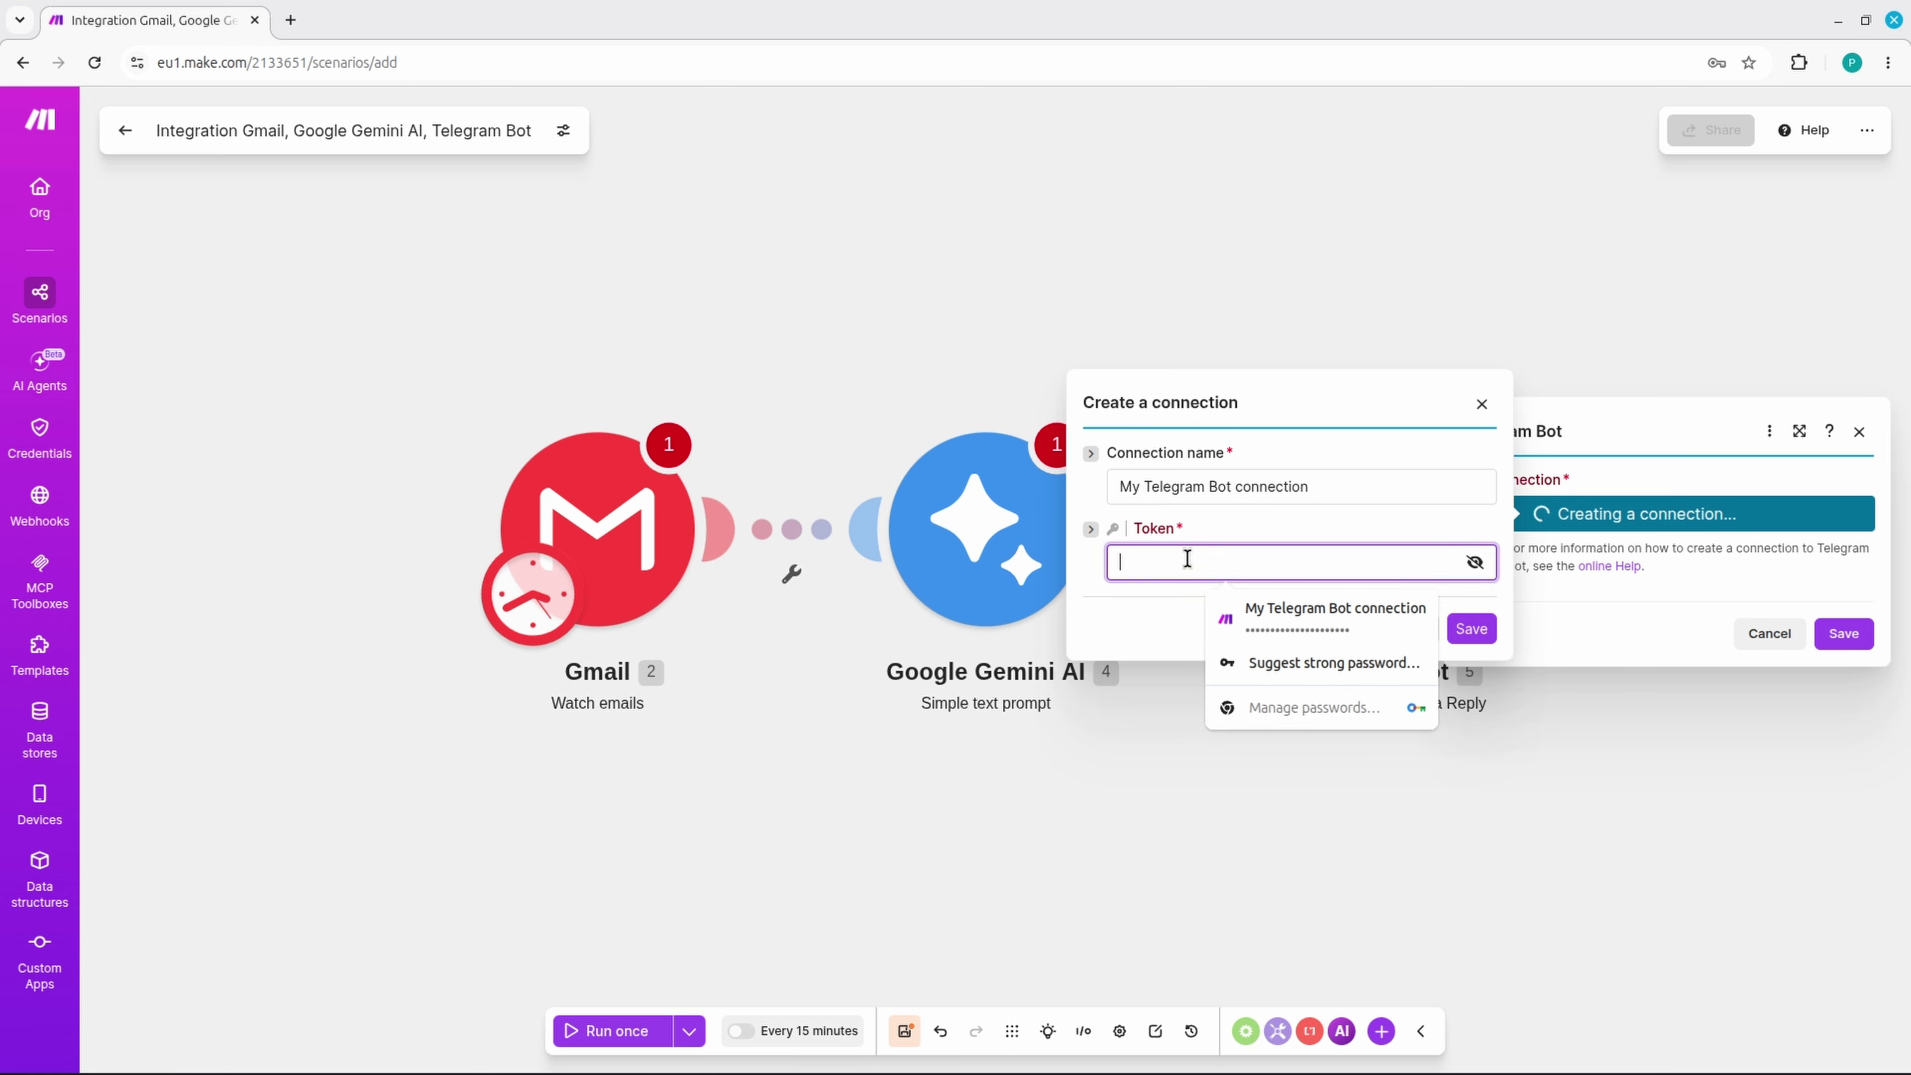
pyautogui.rightClick(1187, 557)
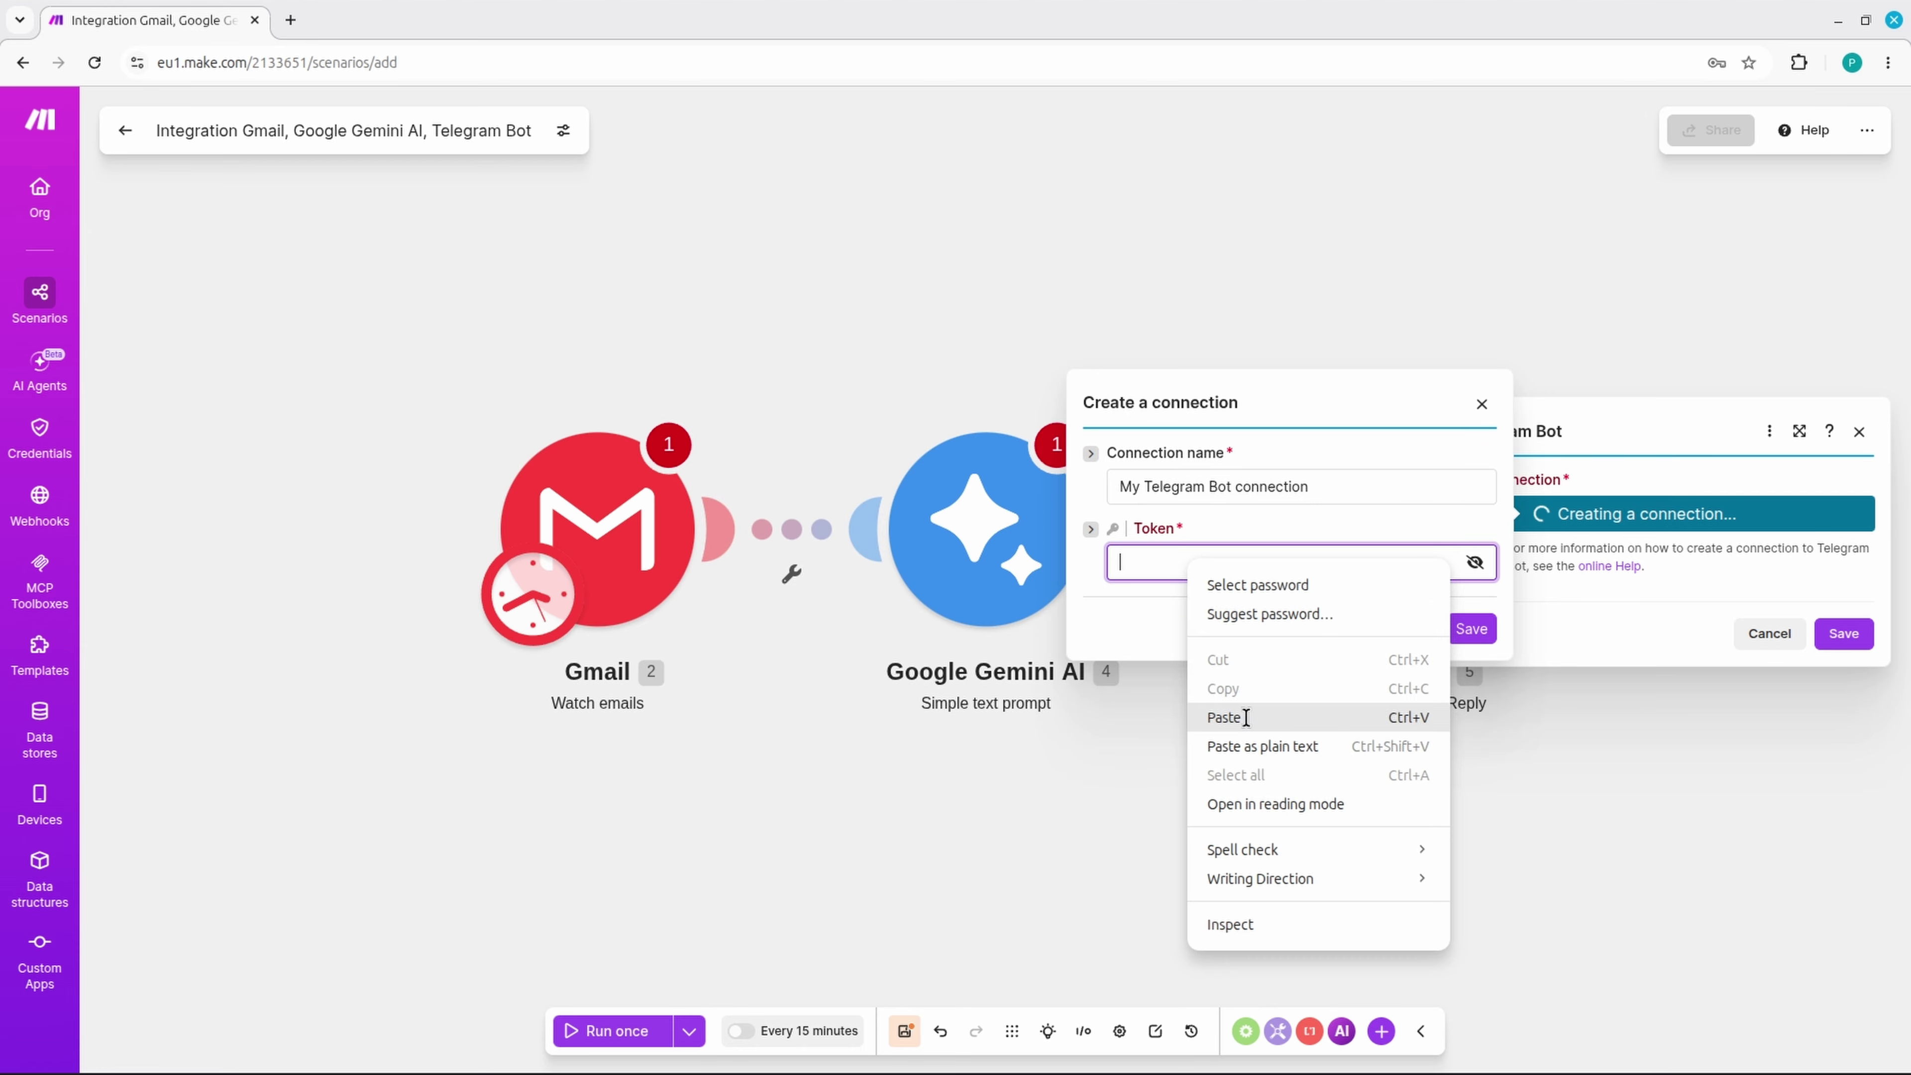
pyautogui.click(1223, 717)
pyautogui.click(1471, 629)
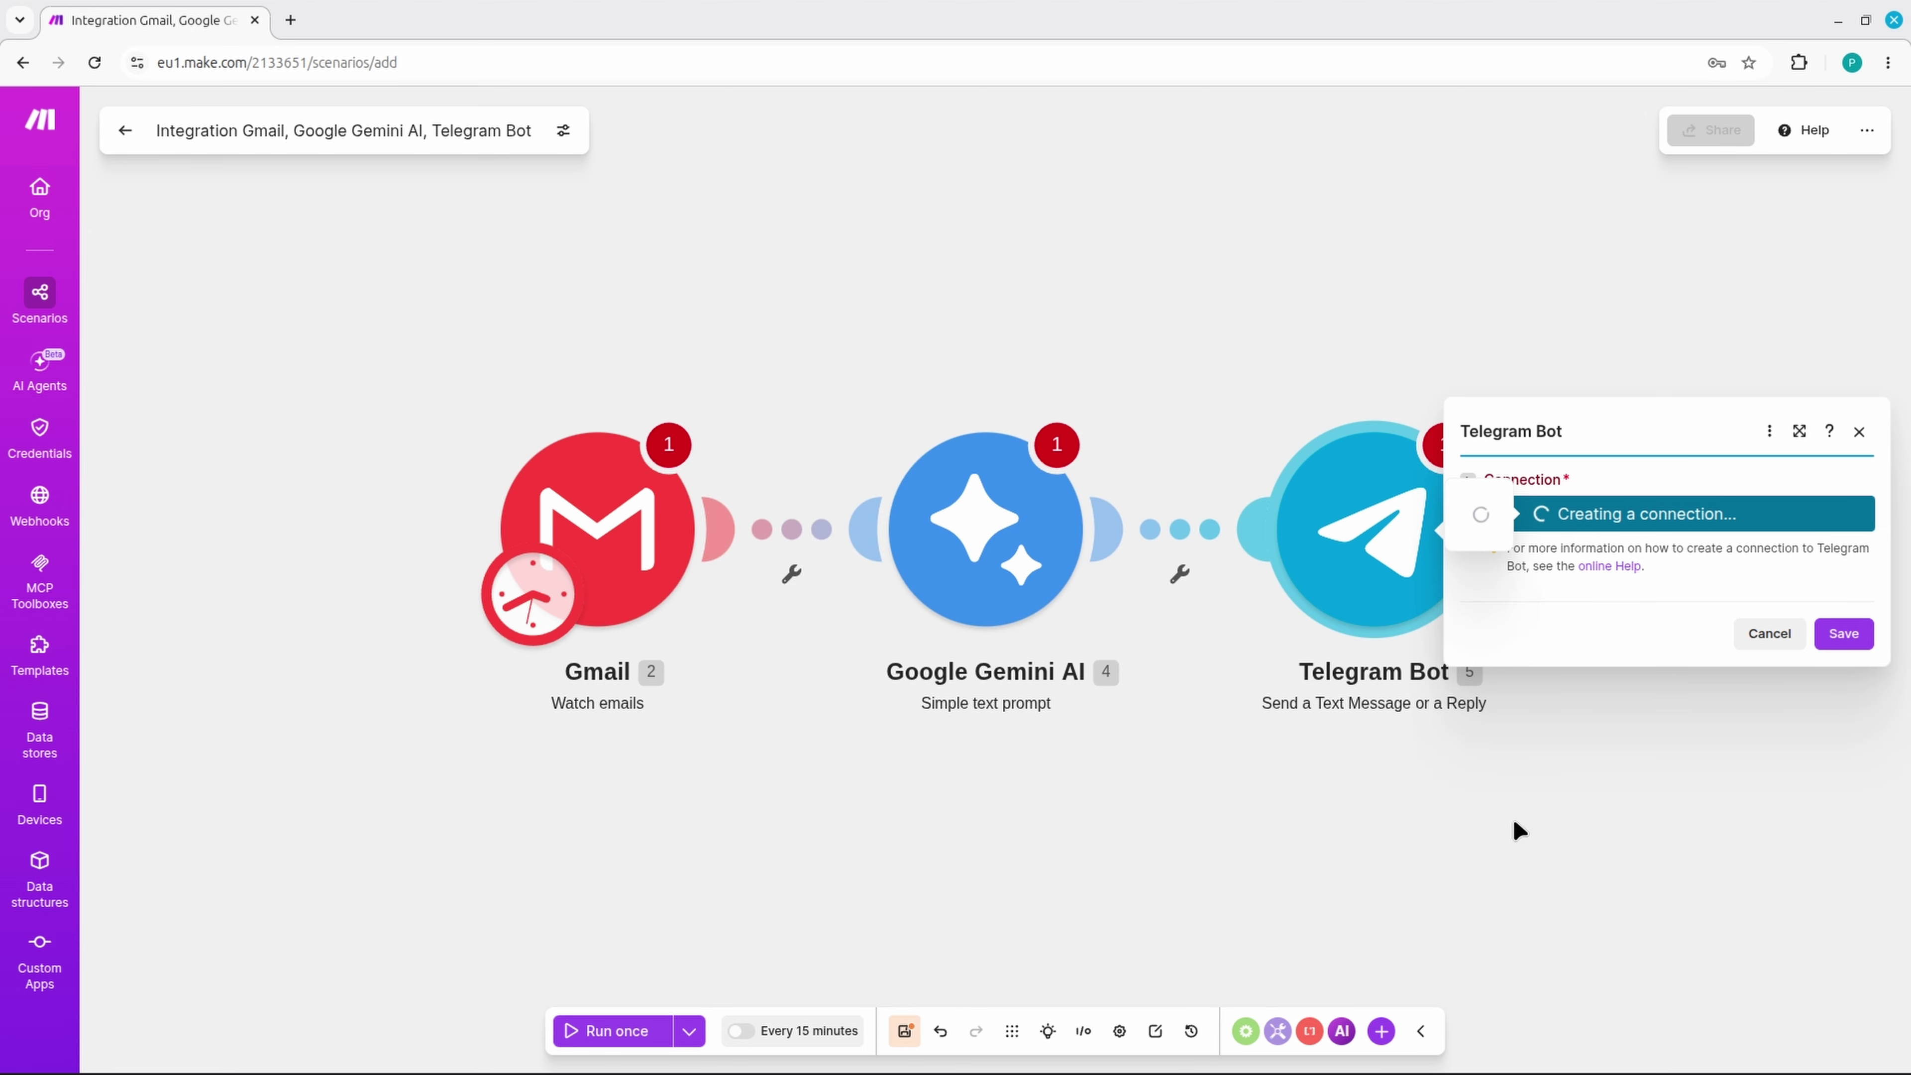
# Switch to Telegram, open the new AI Email Assistant bot from BotFather's link and start its chat.
pyautogui.hotkey('alt', 'Tab')
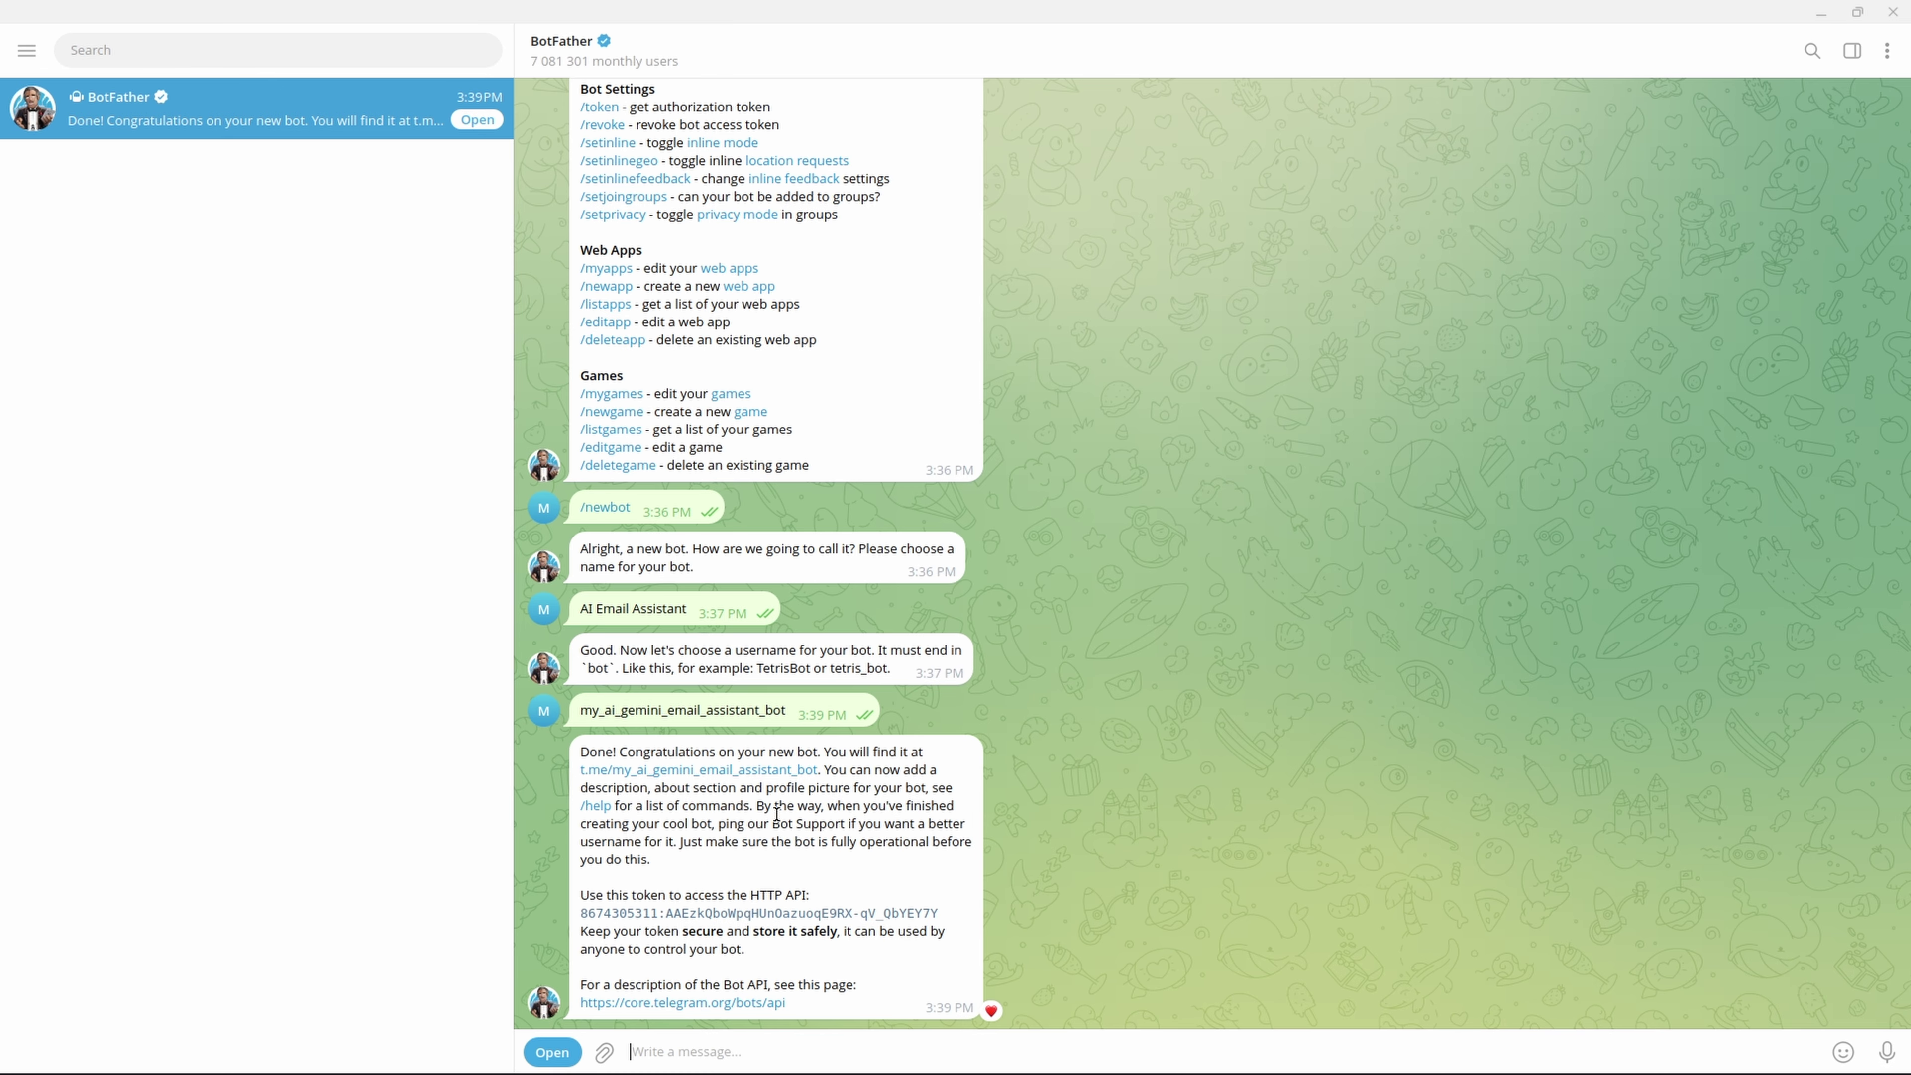
pyautogui.click(751, 774)
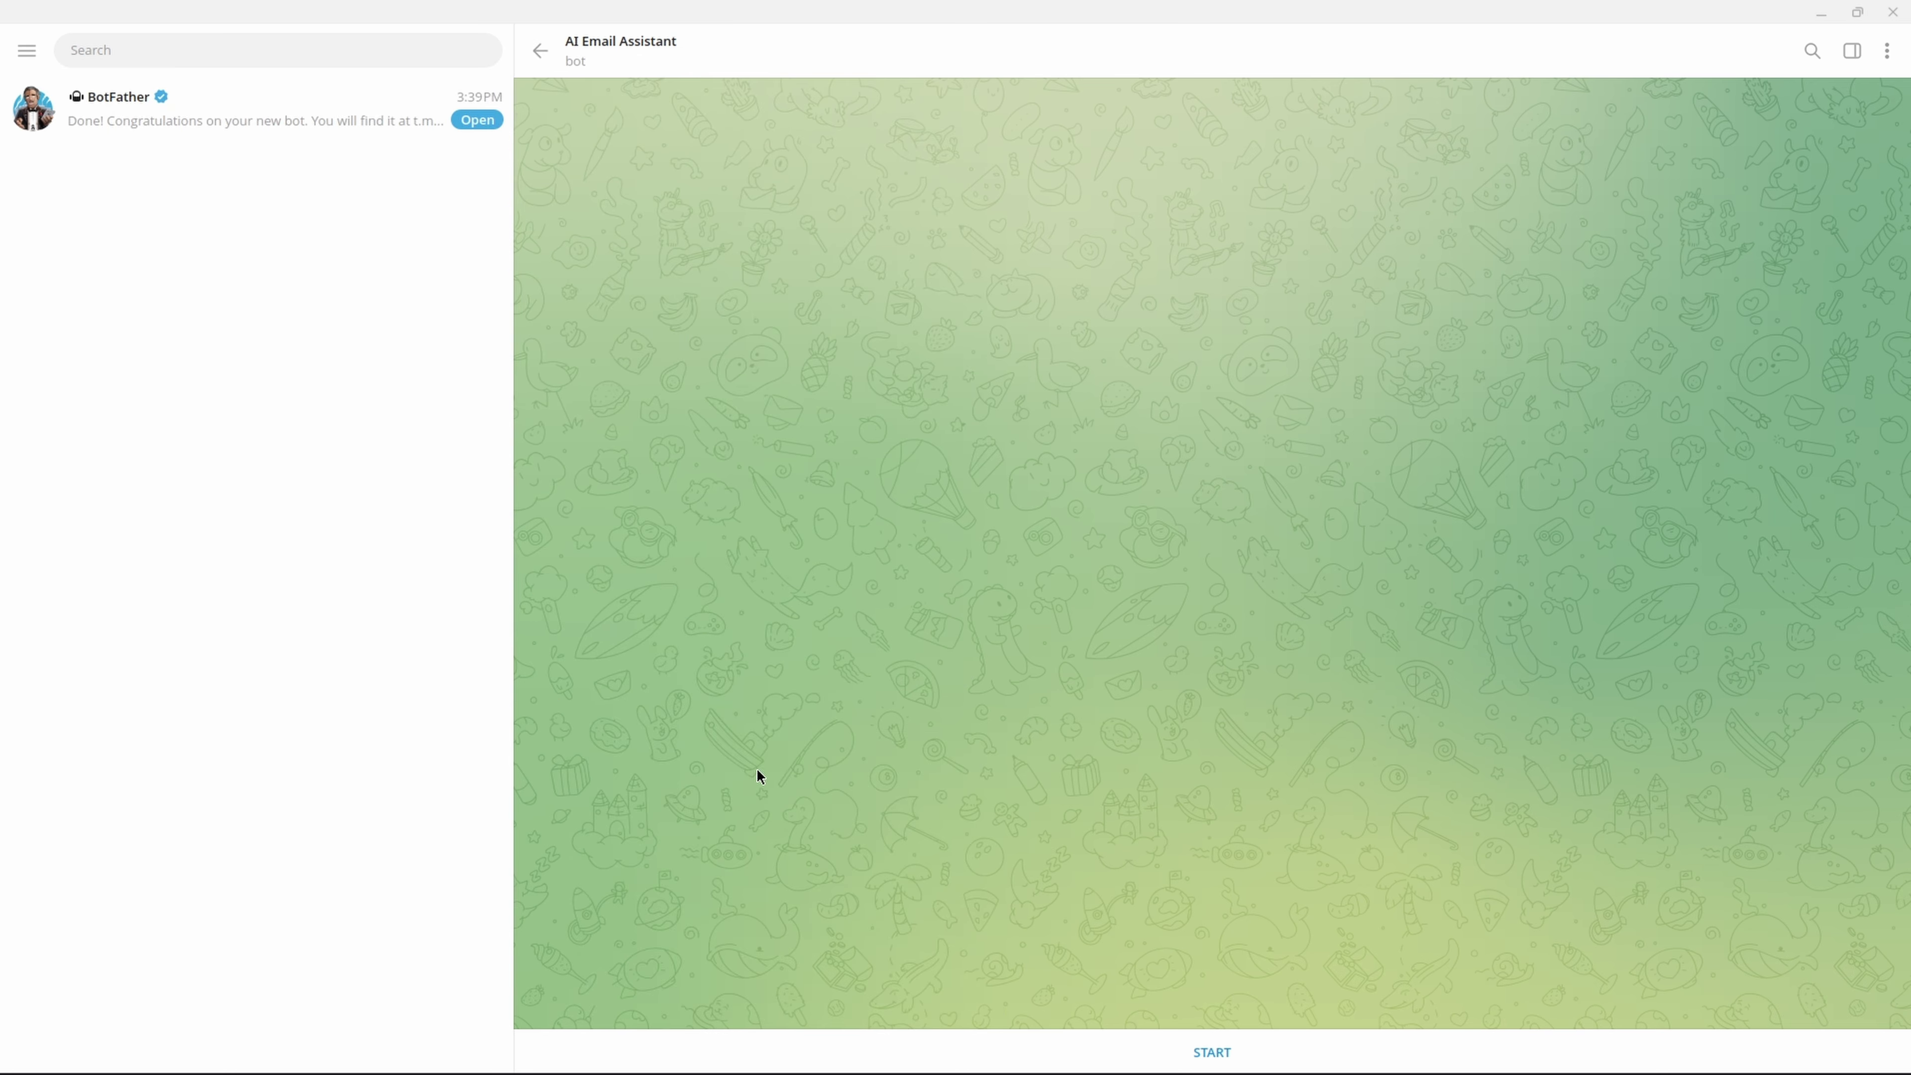
pyautogui.click(1090, 1051)
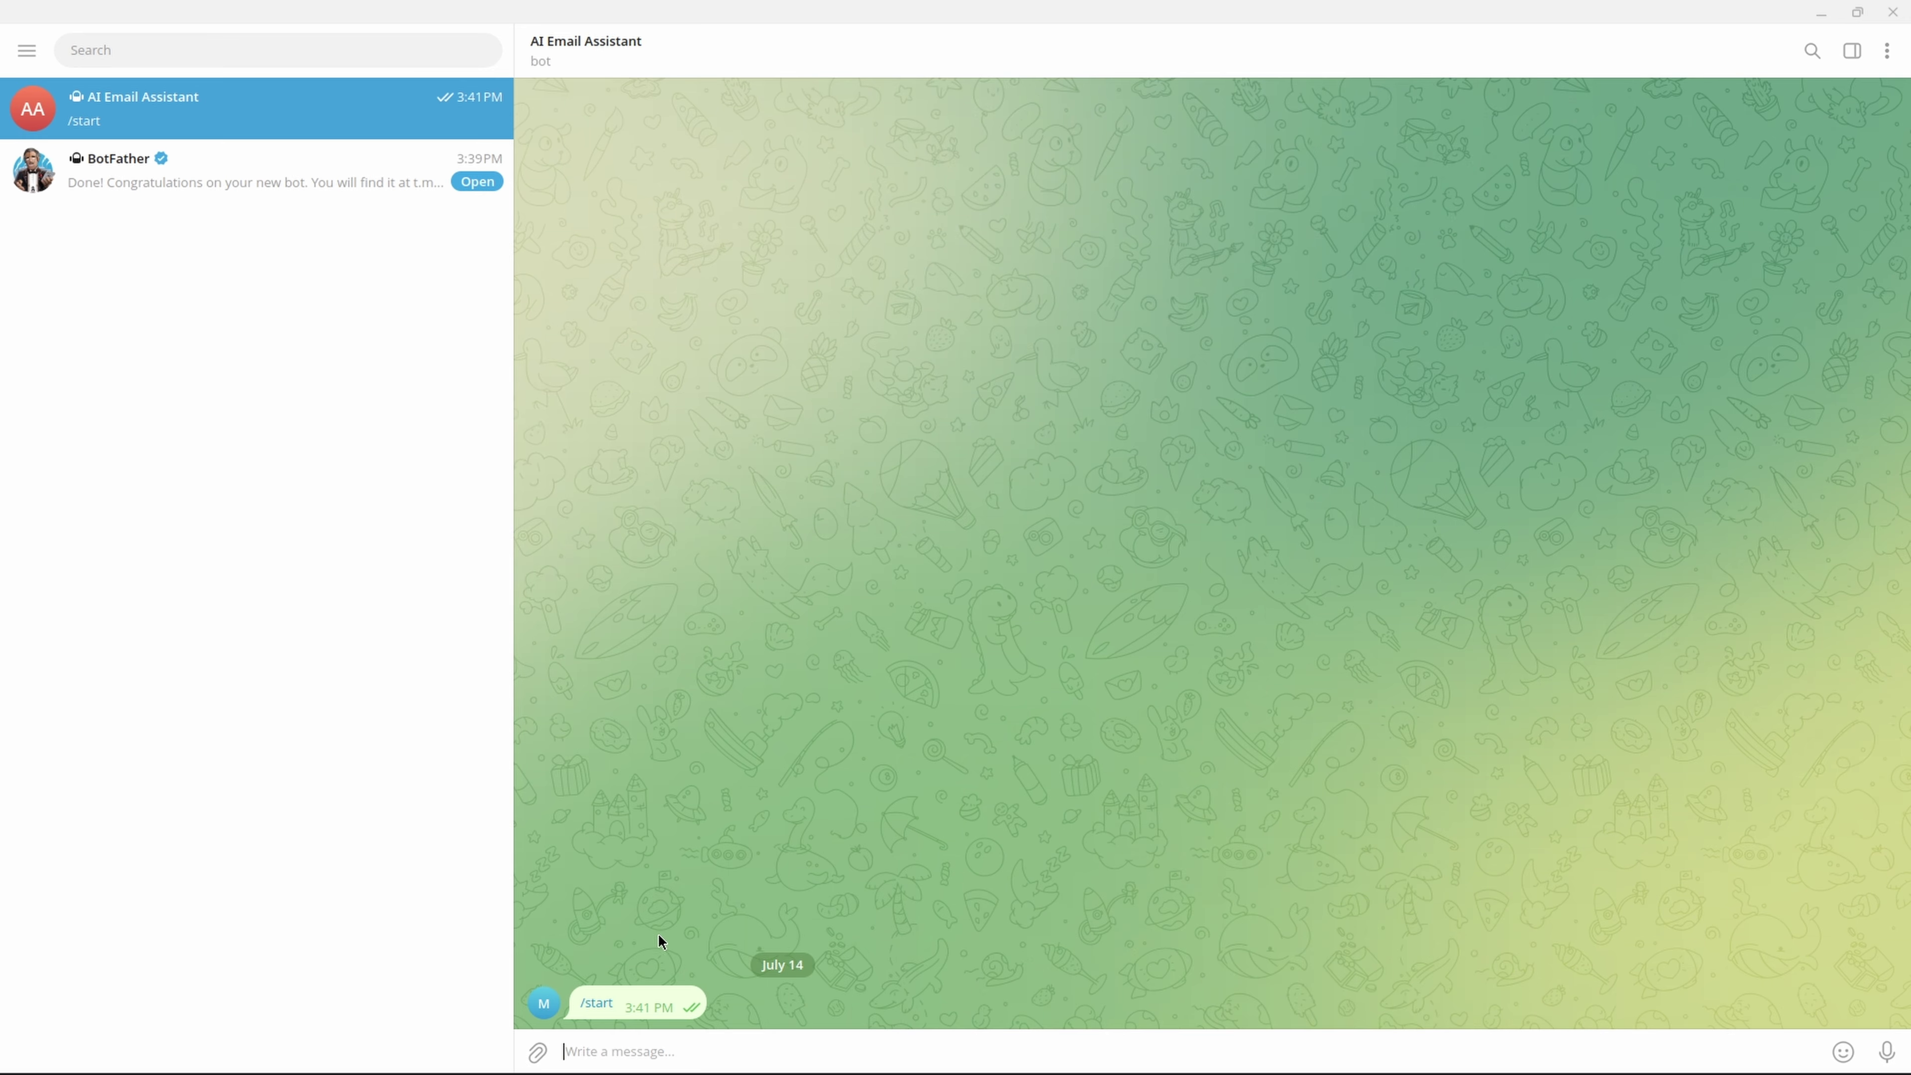
pyautogui.click(188, 47)
pyautogui.write('@')
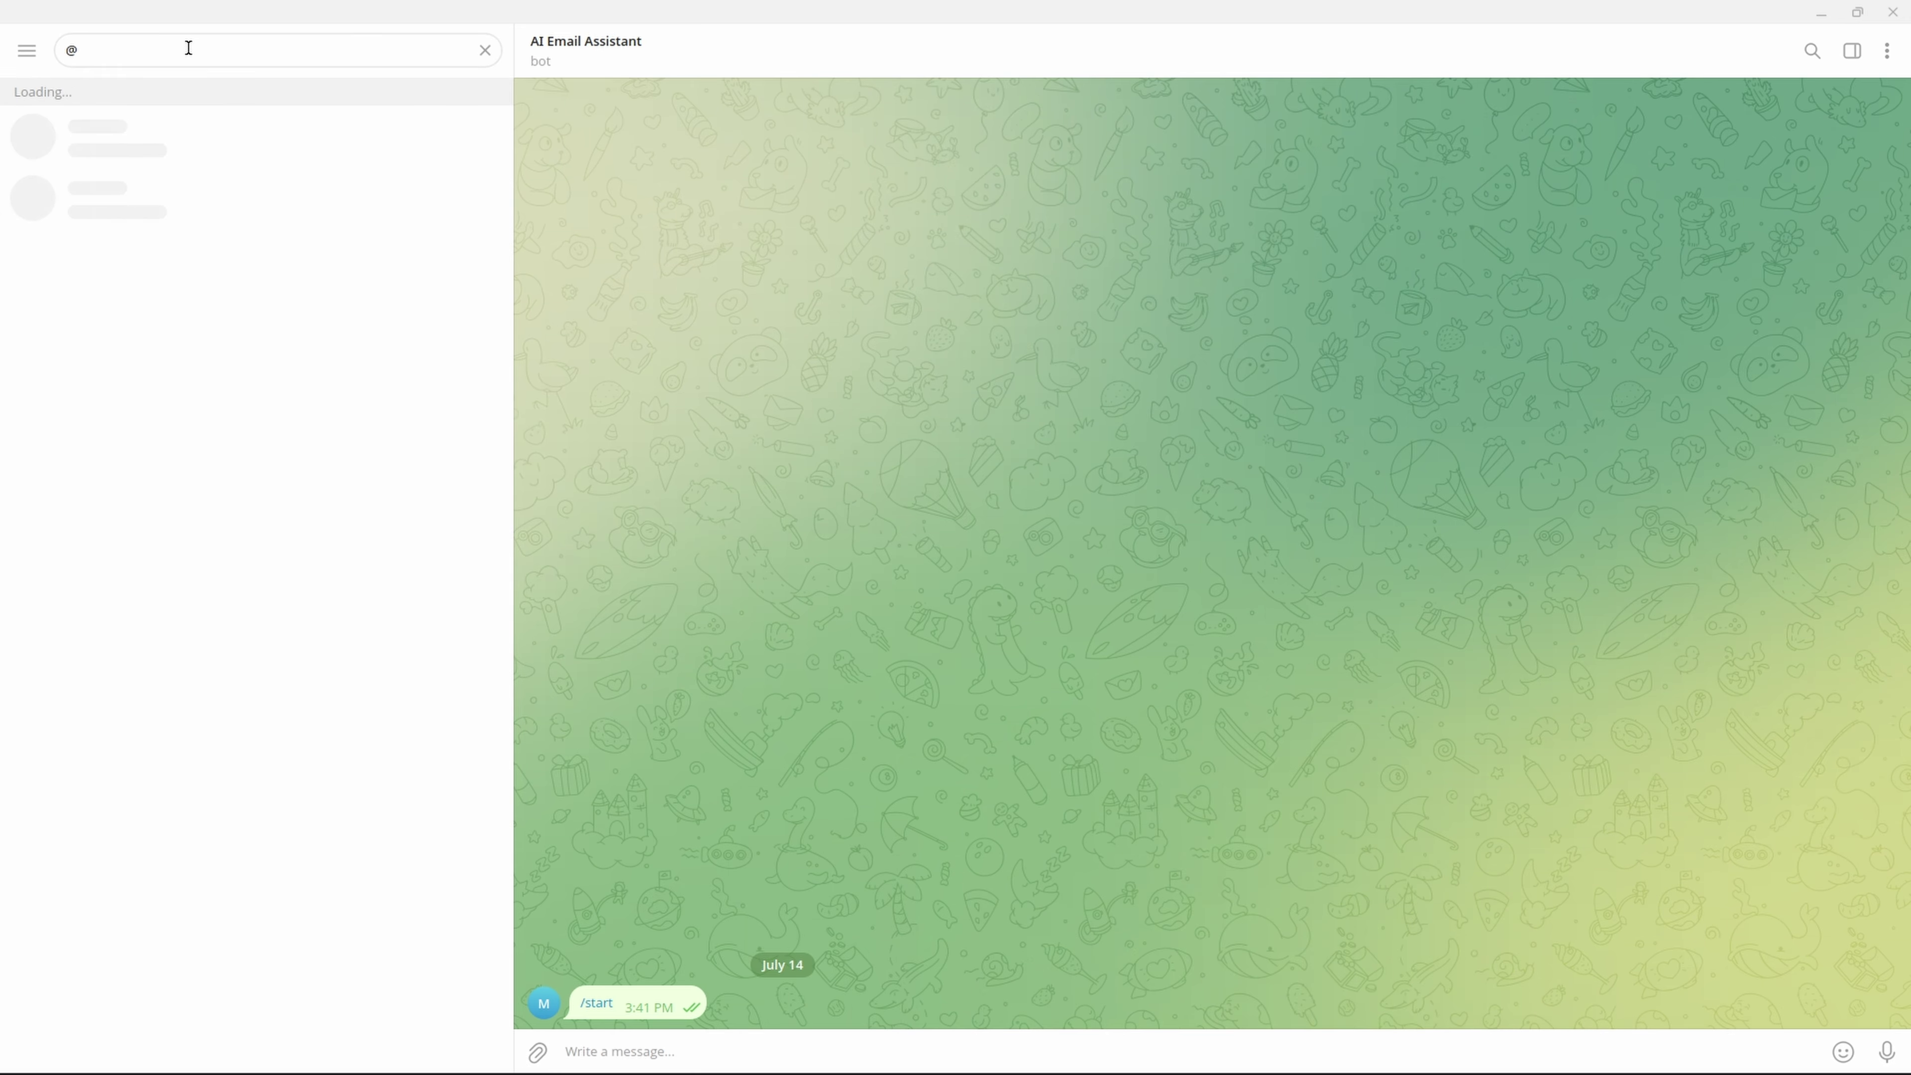
pyautogui.write('userinfobot')
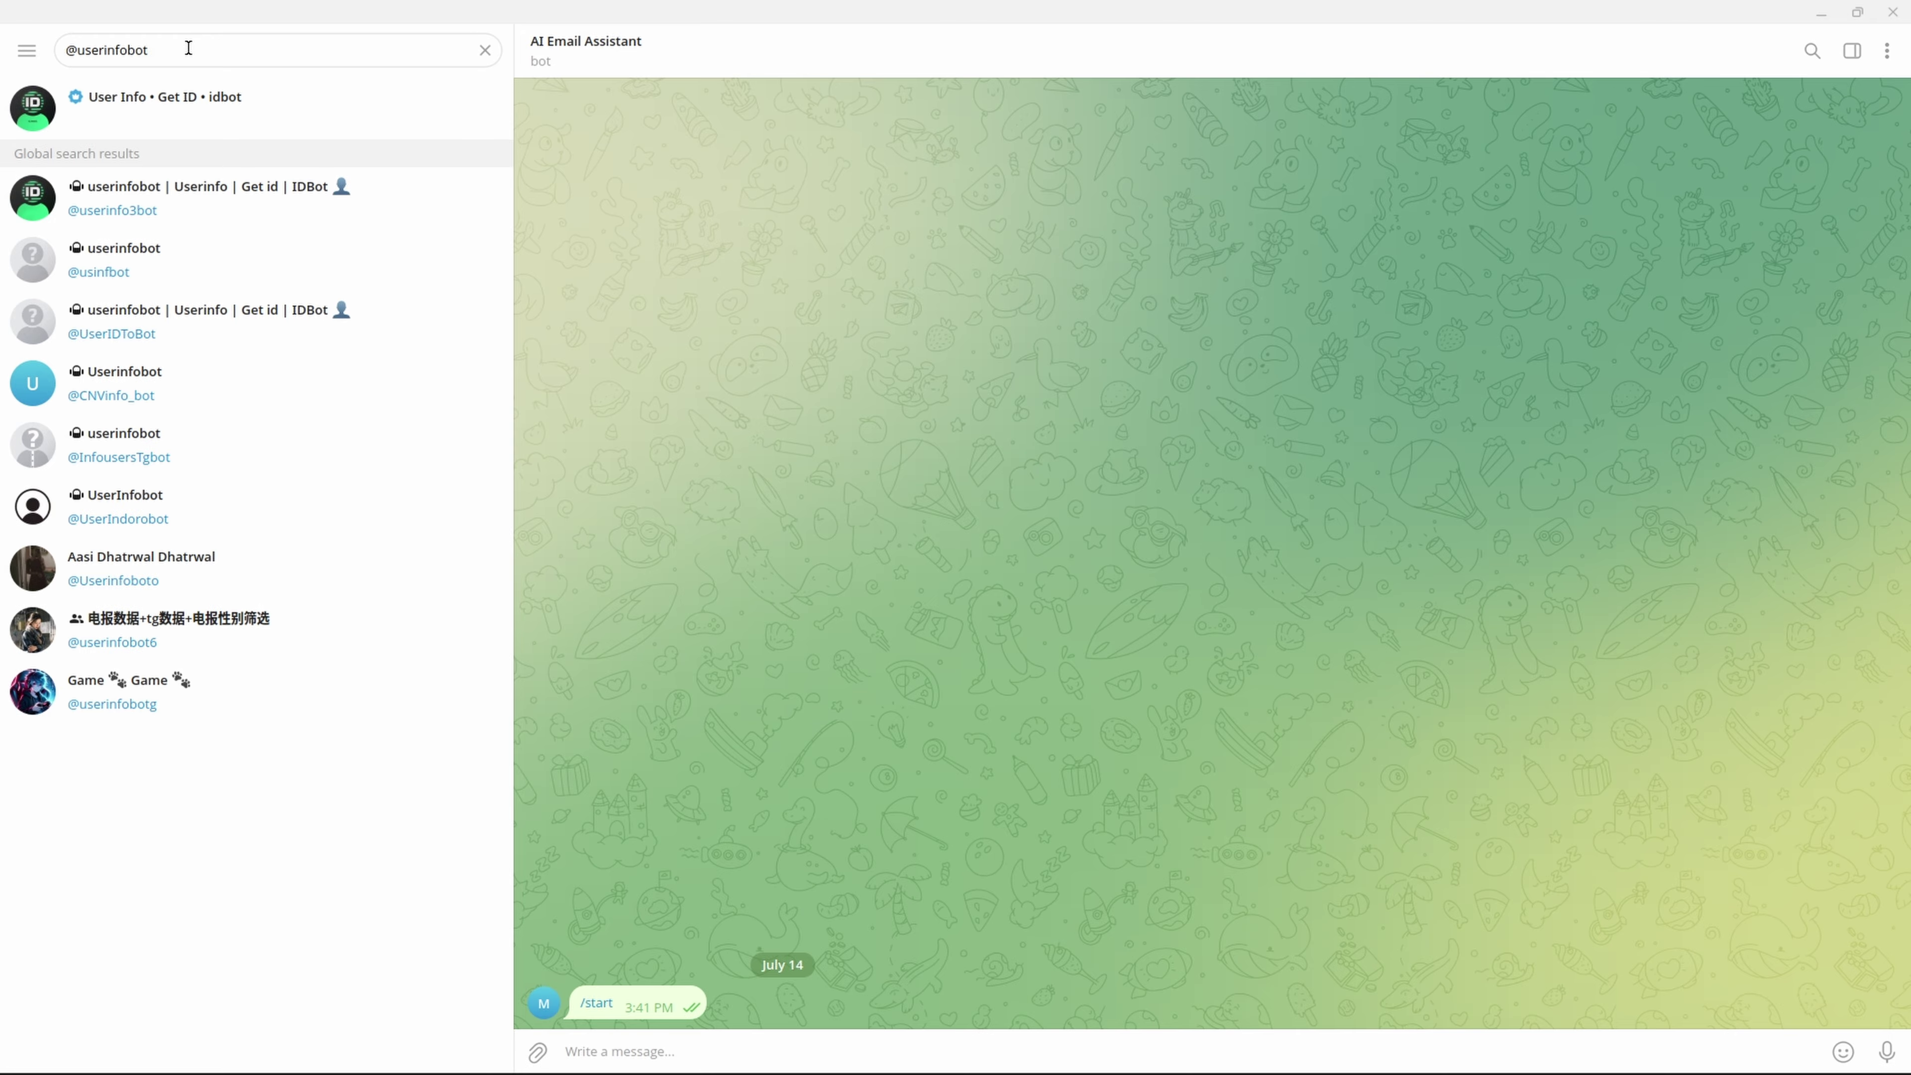
pyautogui.click(184, 113)
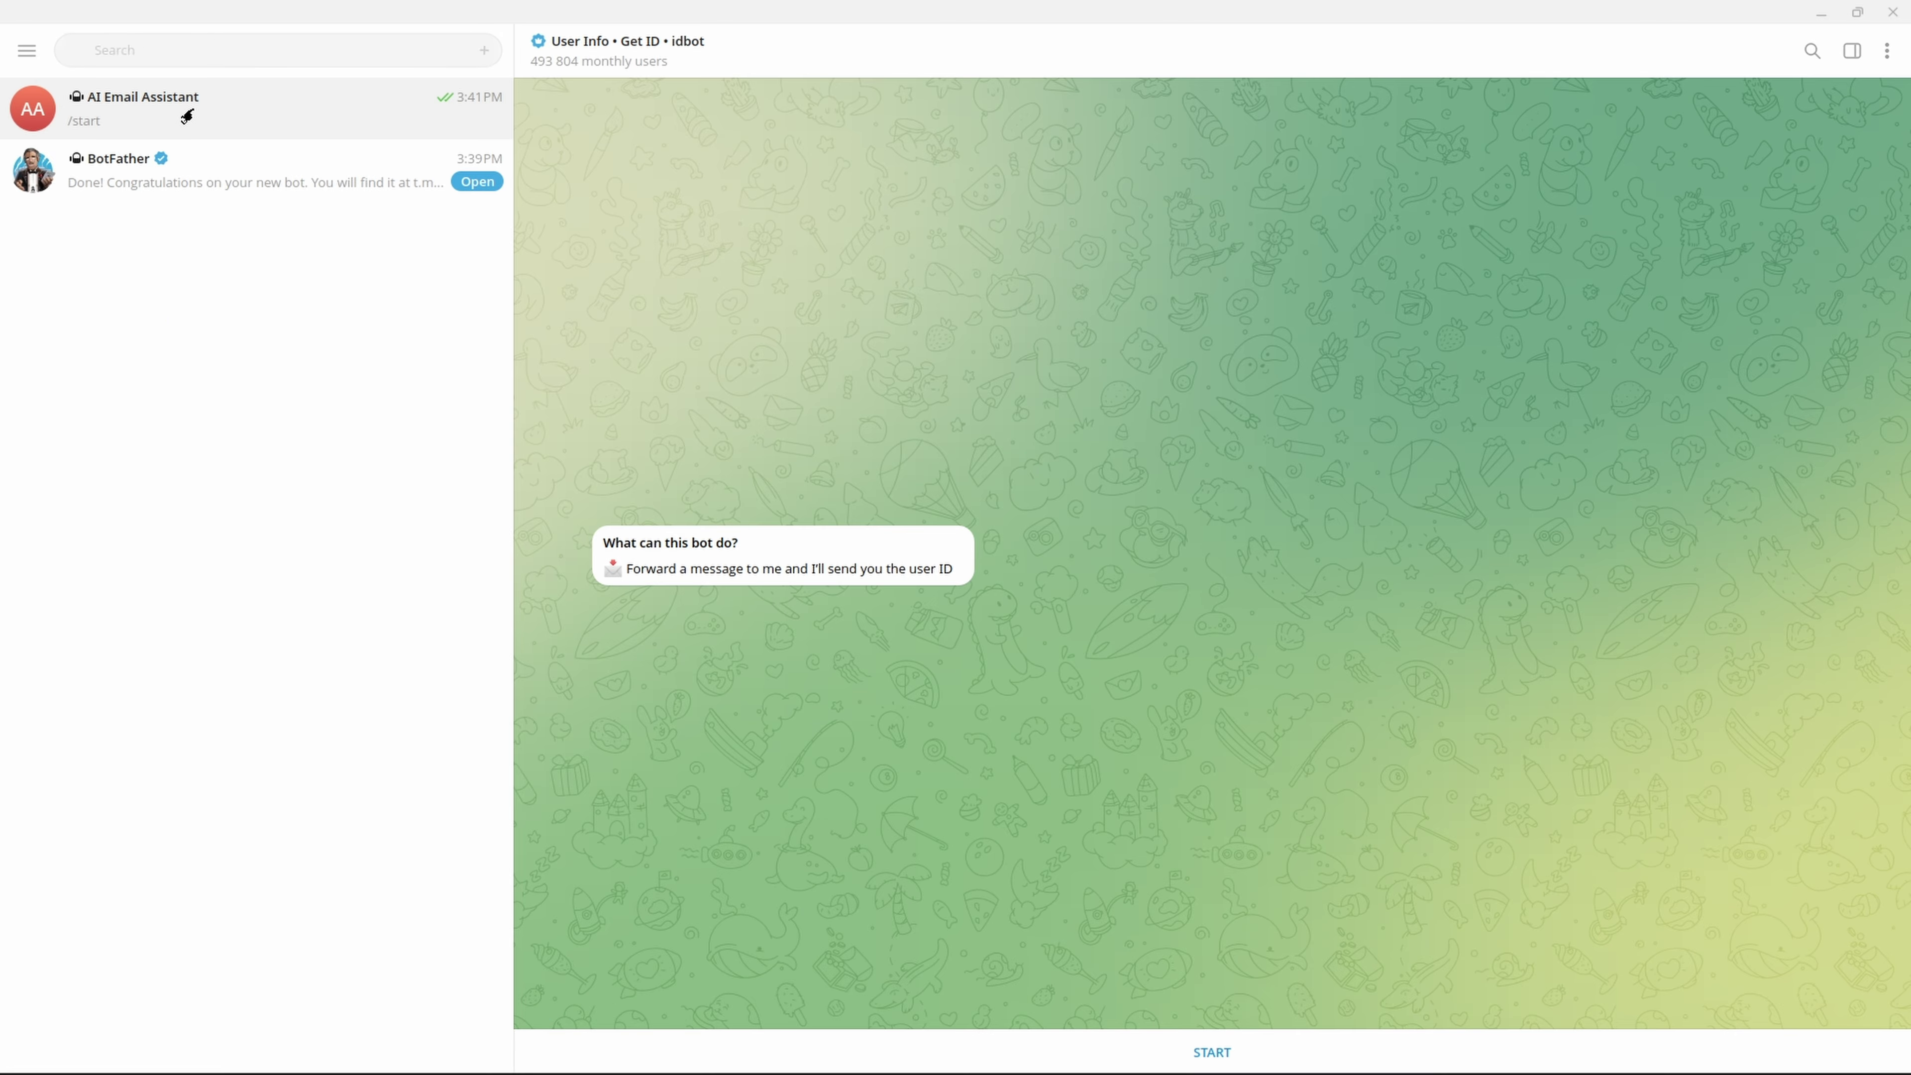
pyautogui.click(1035, 1053)
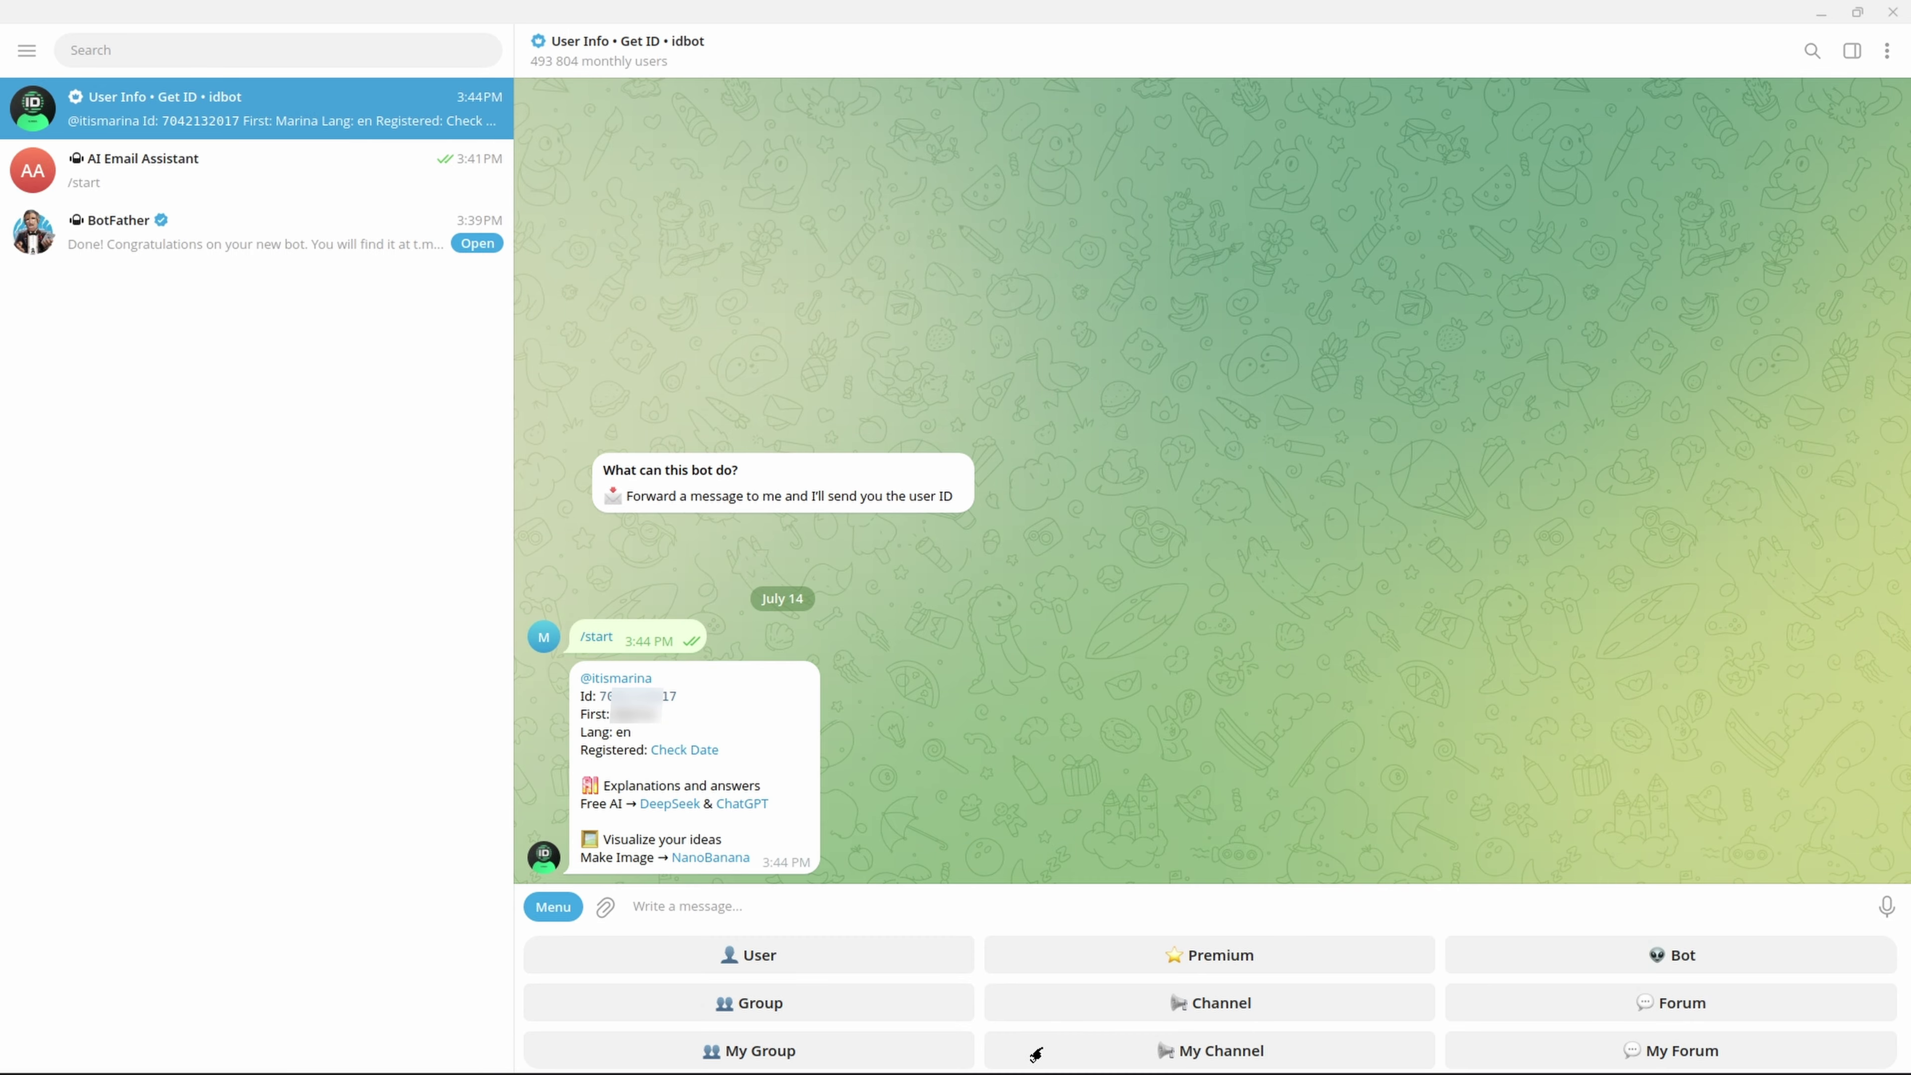
# Copy the user ID from the bot's reply, switch back to Make, and paste it as the Telegram Bot module's Chat ID.
pyautogui.doubleClick(649, 703)
pyautogui.doubleClick(647, 696)
pyautogui.hotkey('ctrl', 'c')
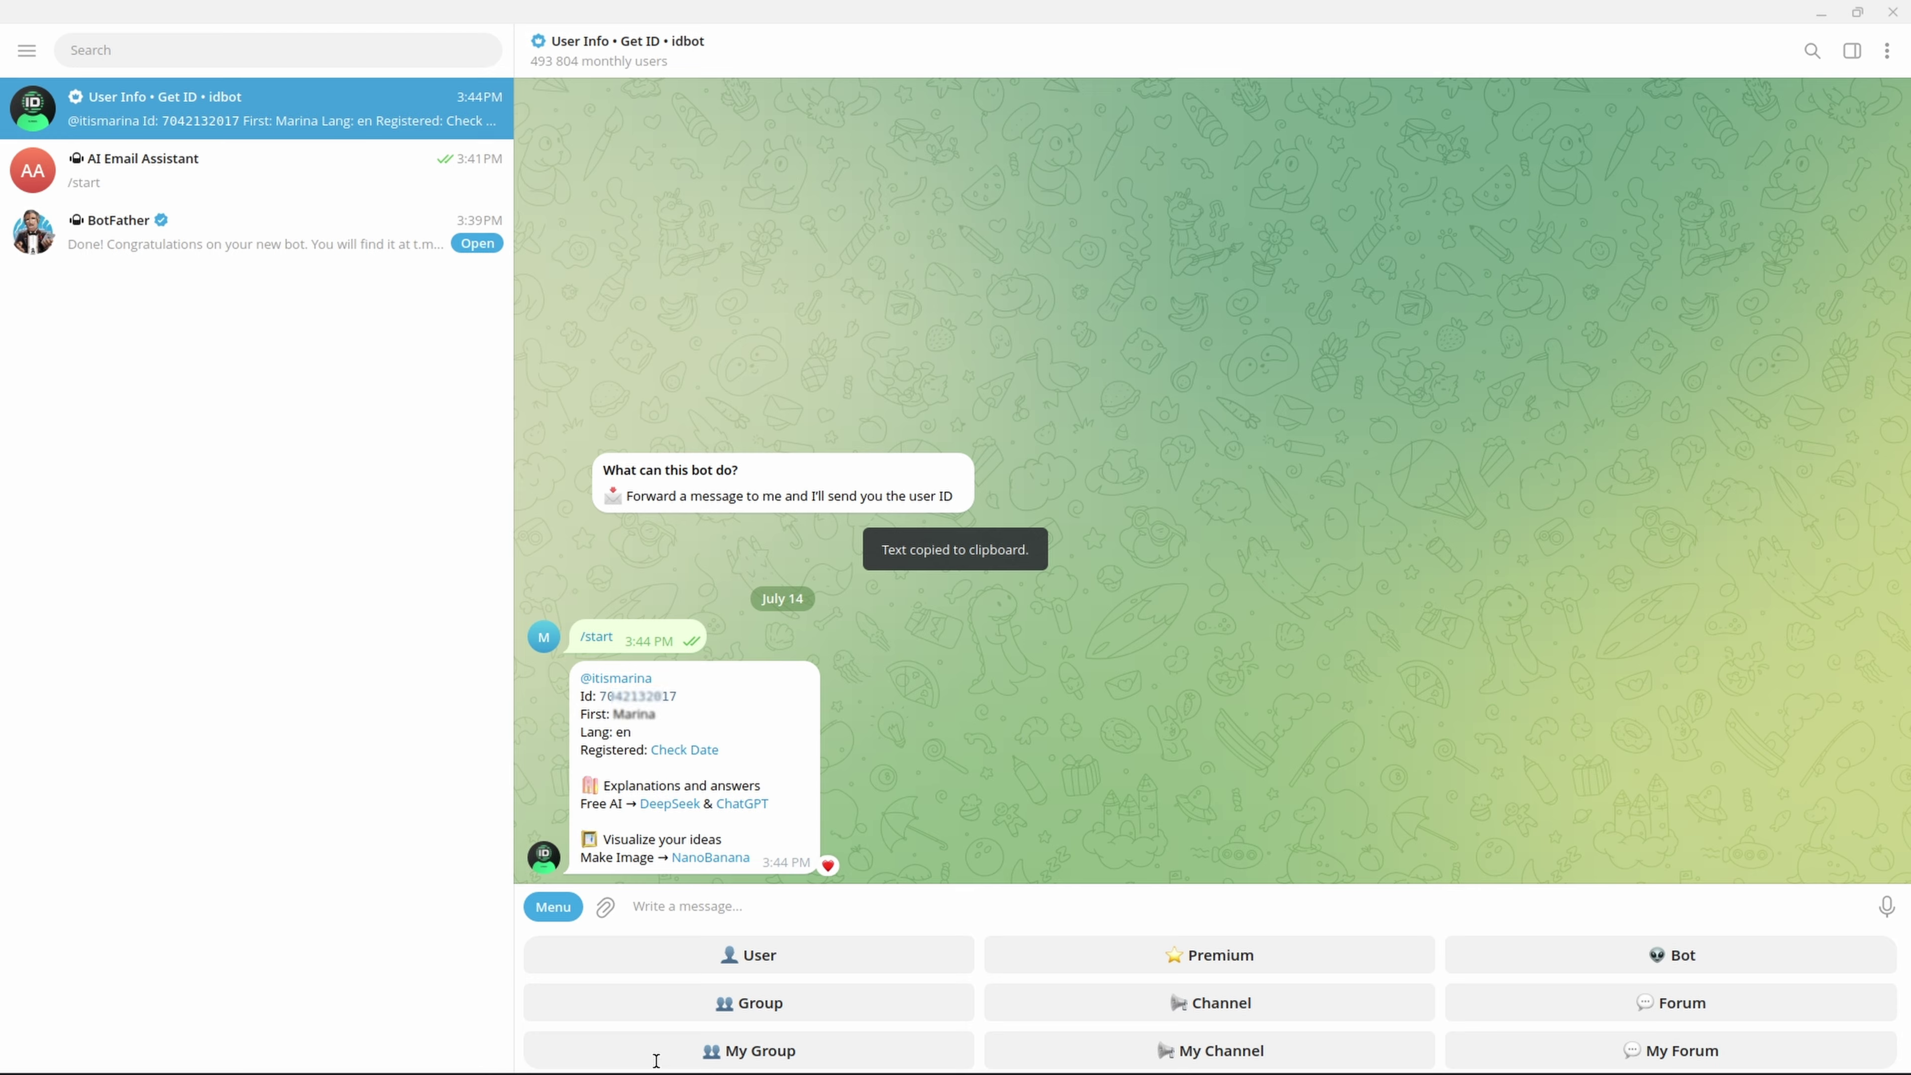
pyautogui.hotkey('alt', 'Tab')
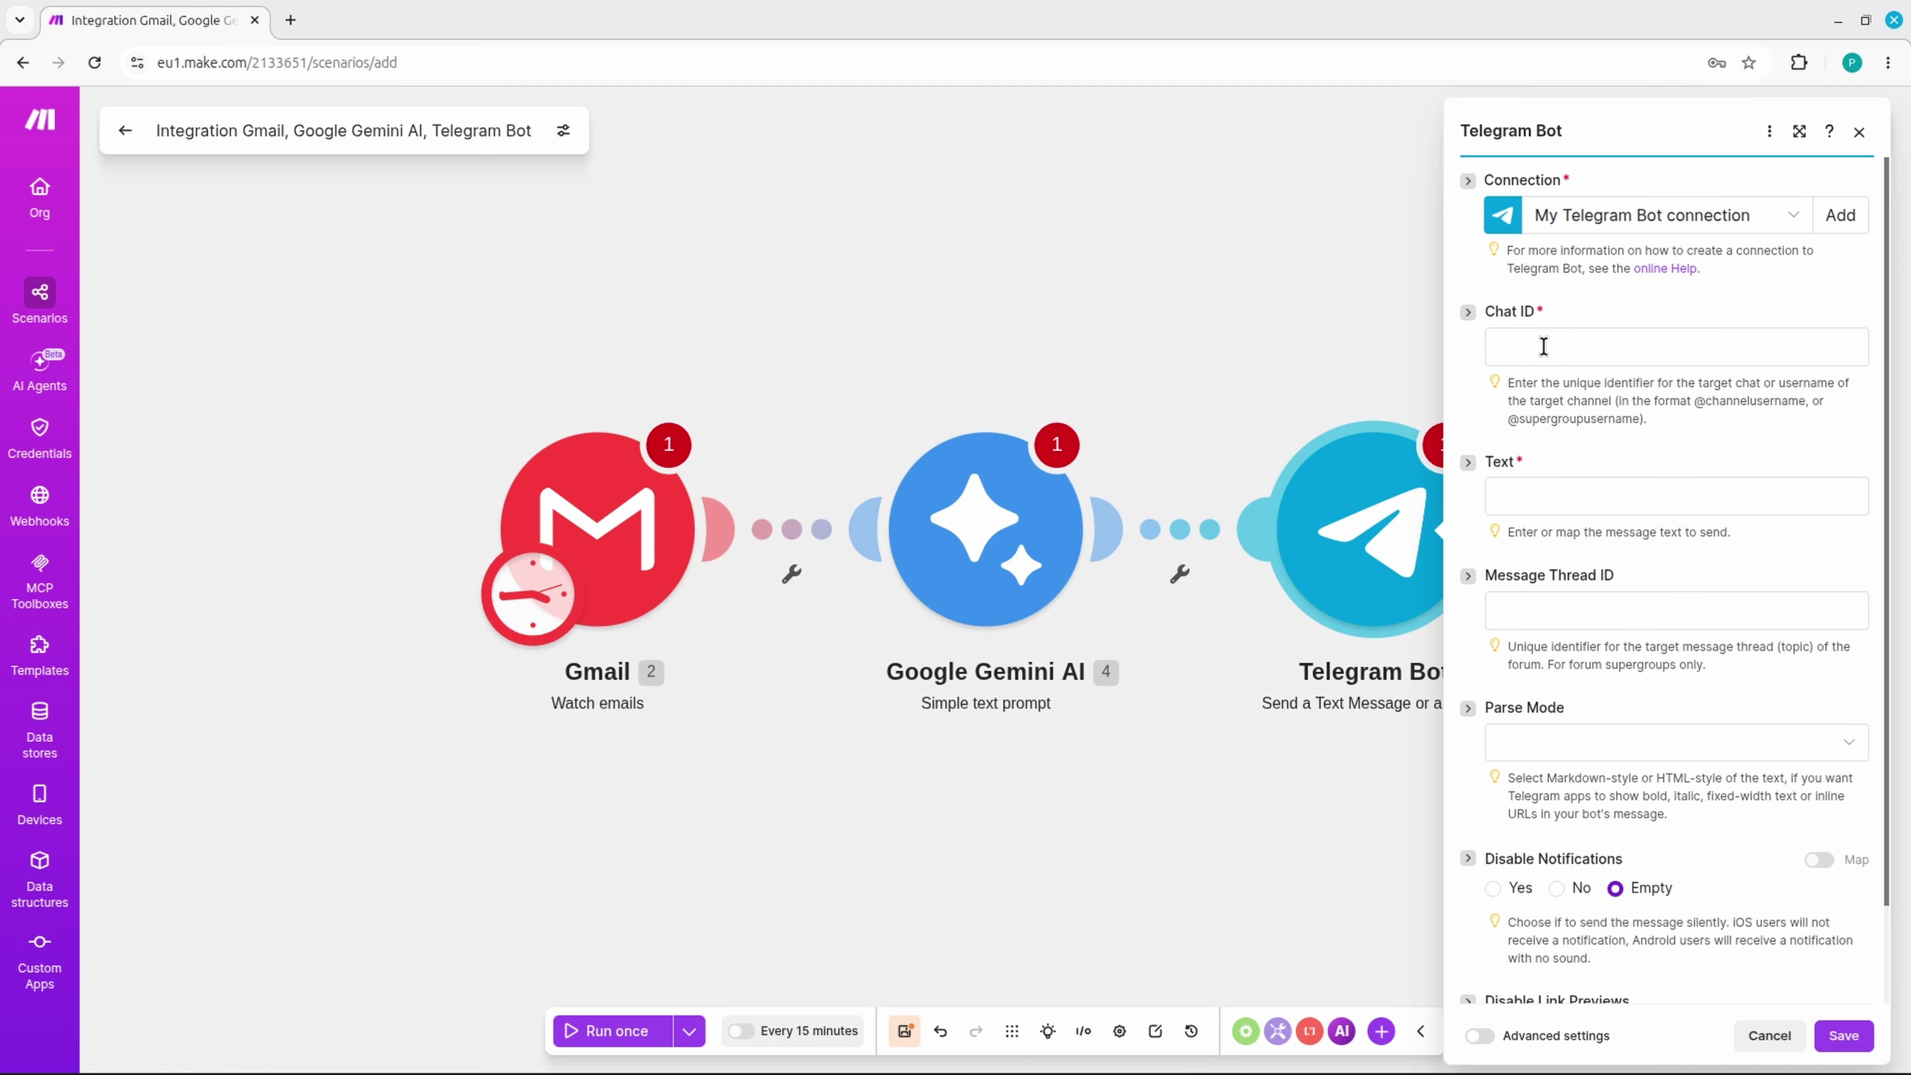
pyautogui.click(1544, 347)
pyautogui.rightClick(1543, 348)
pyautogui.click(1640, 503)
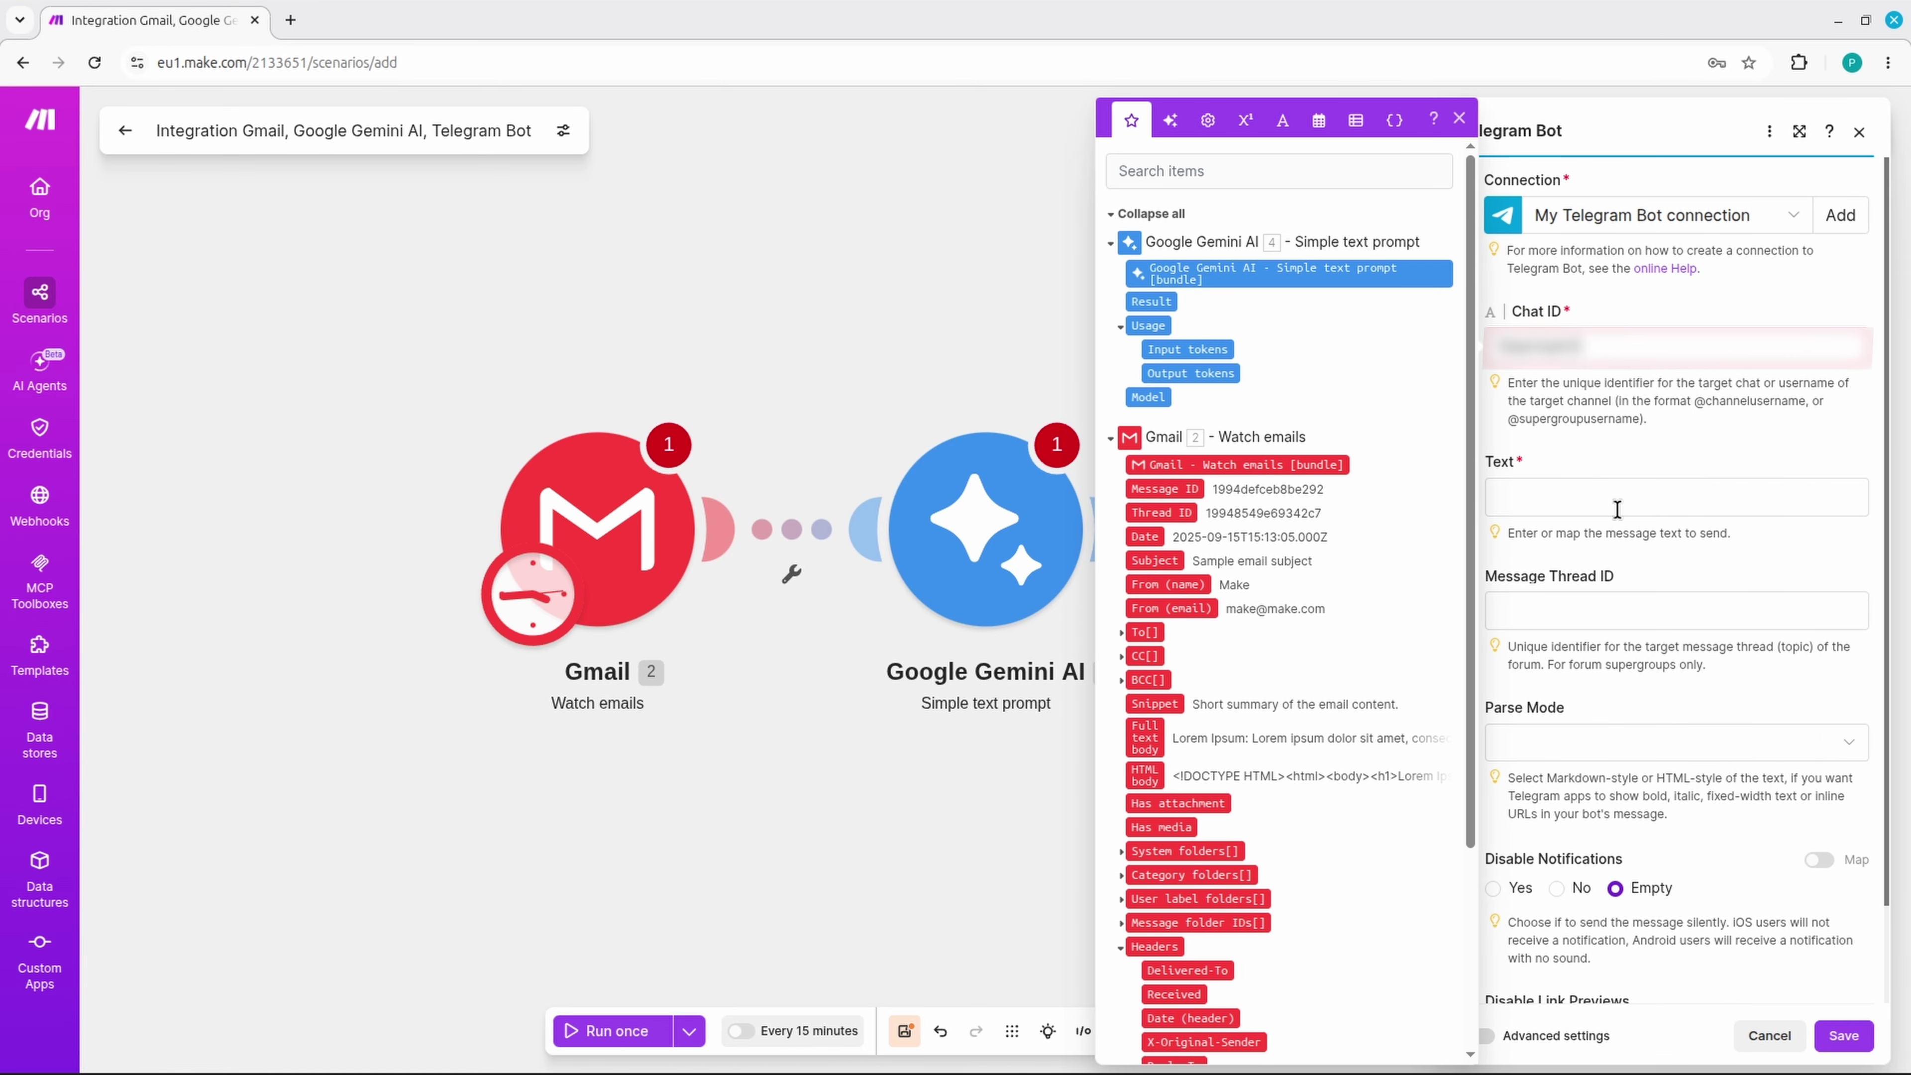
# Begin the Telegram message text with "New Email Summary From: []", mapping Gmail's From (name) value inside the brackets.
pyautogui.click(1616, 504)
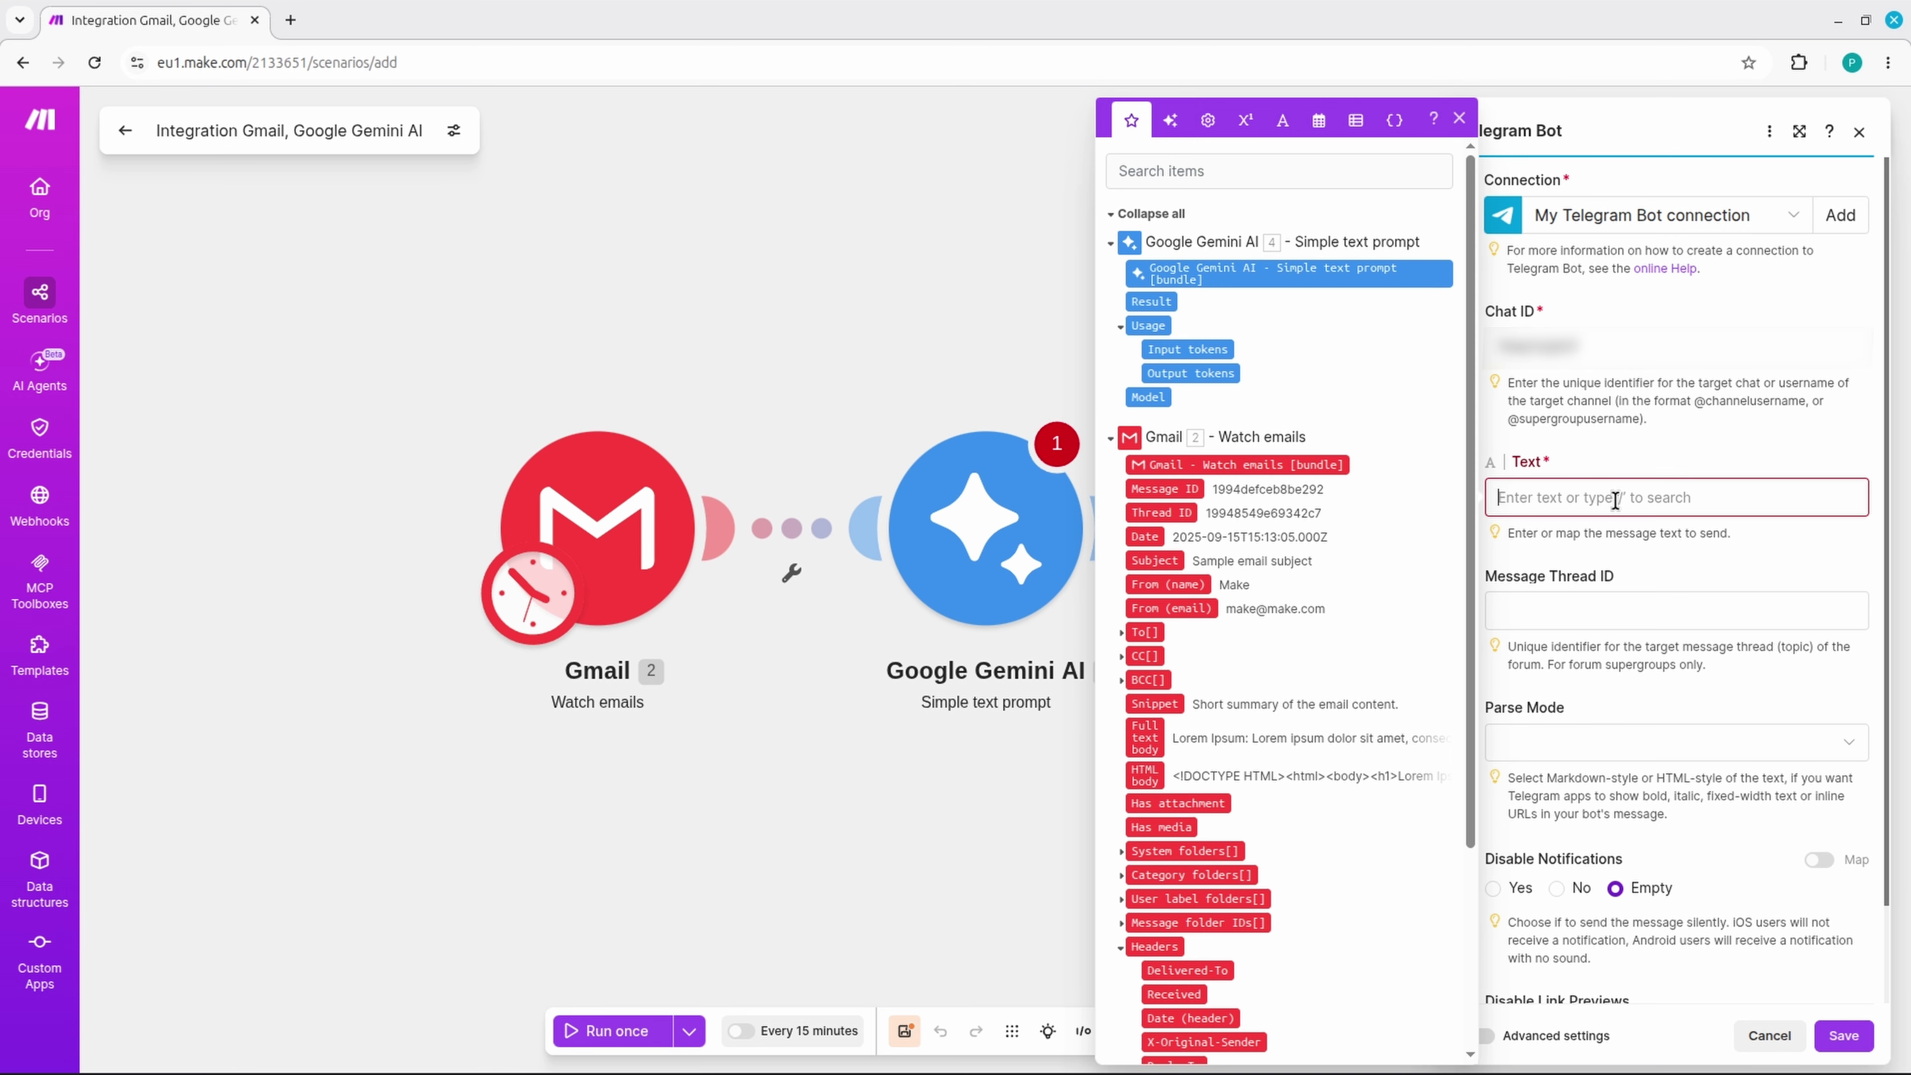
pyautogui.write('New')
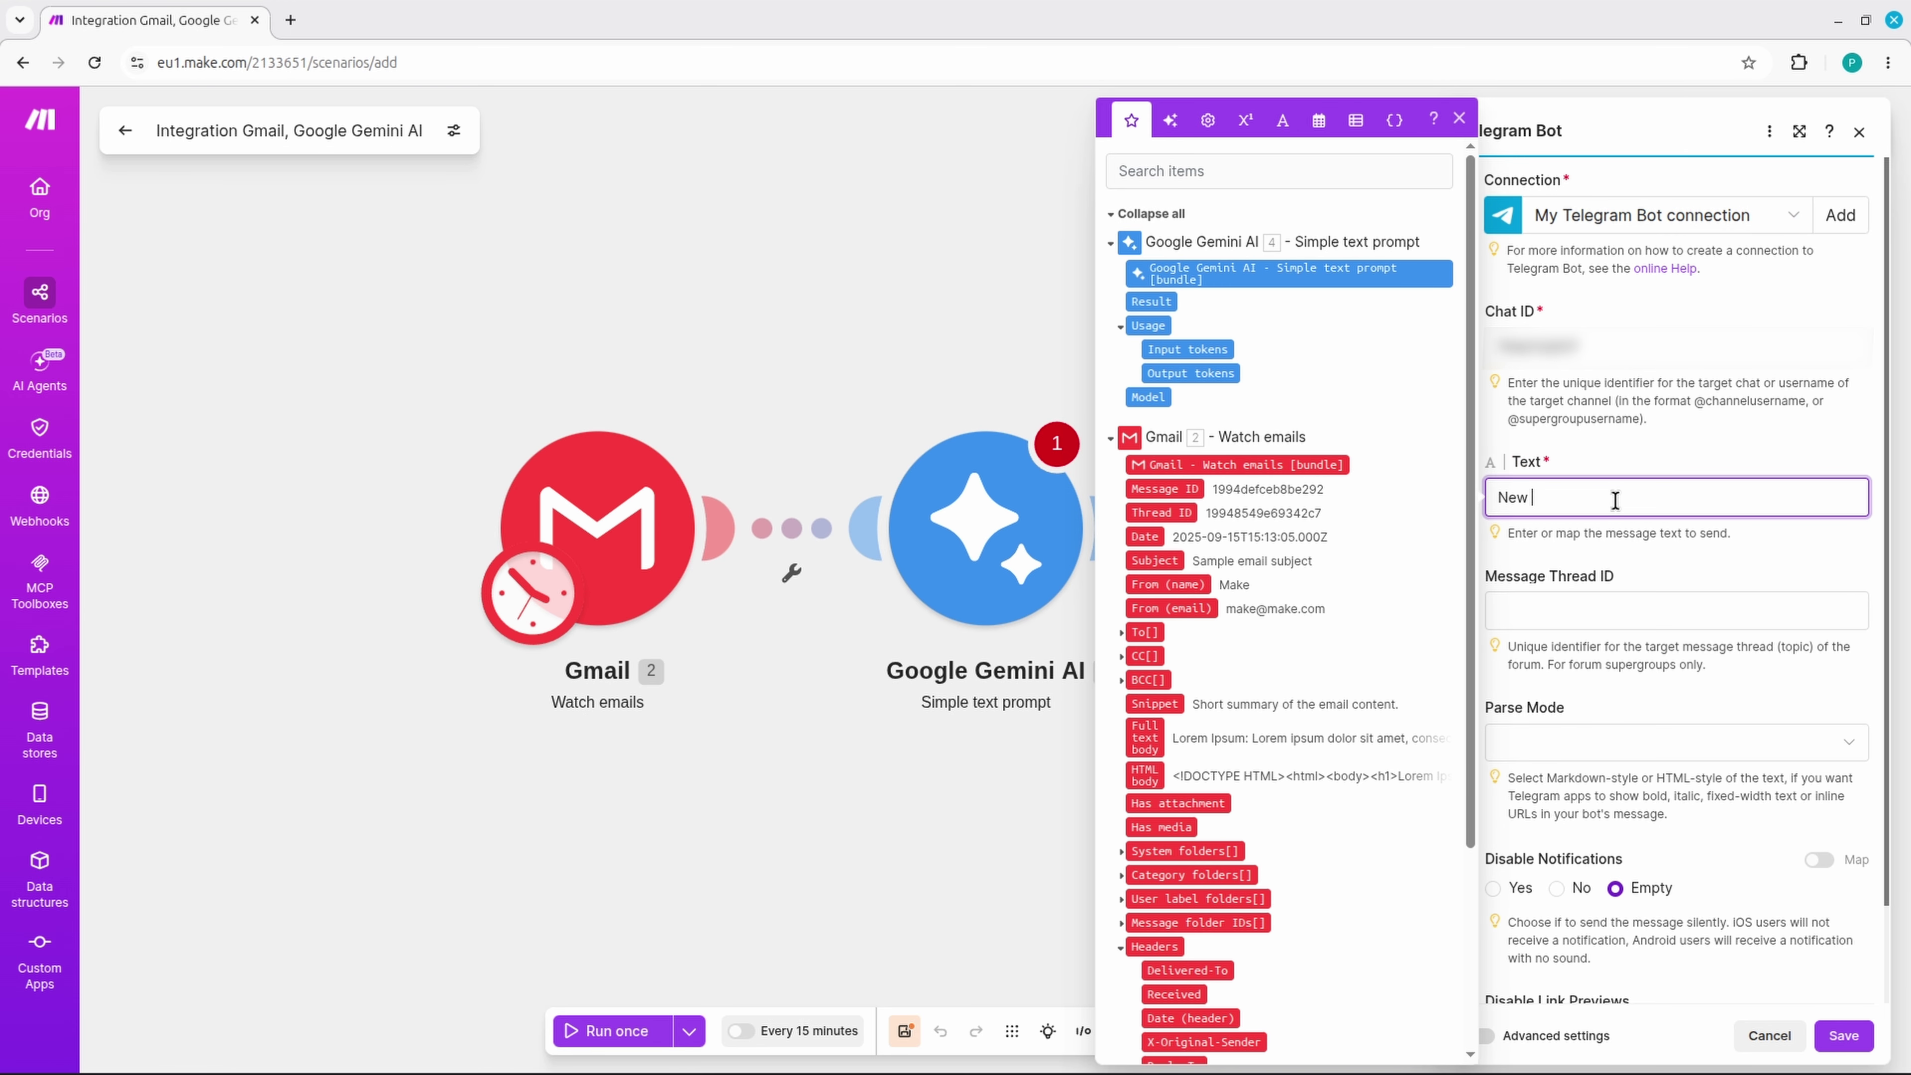
pyautogui.write(' Email Summary From')
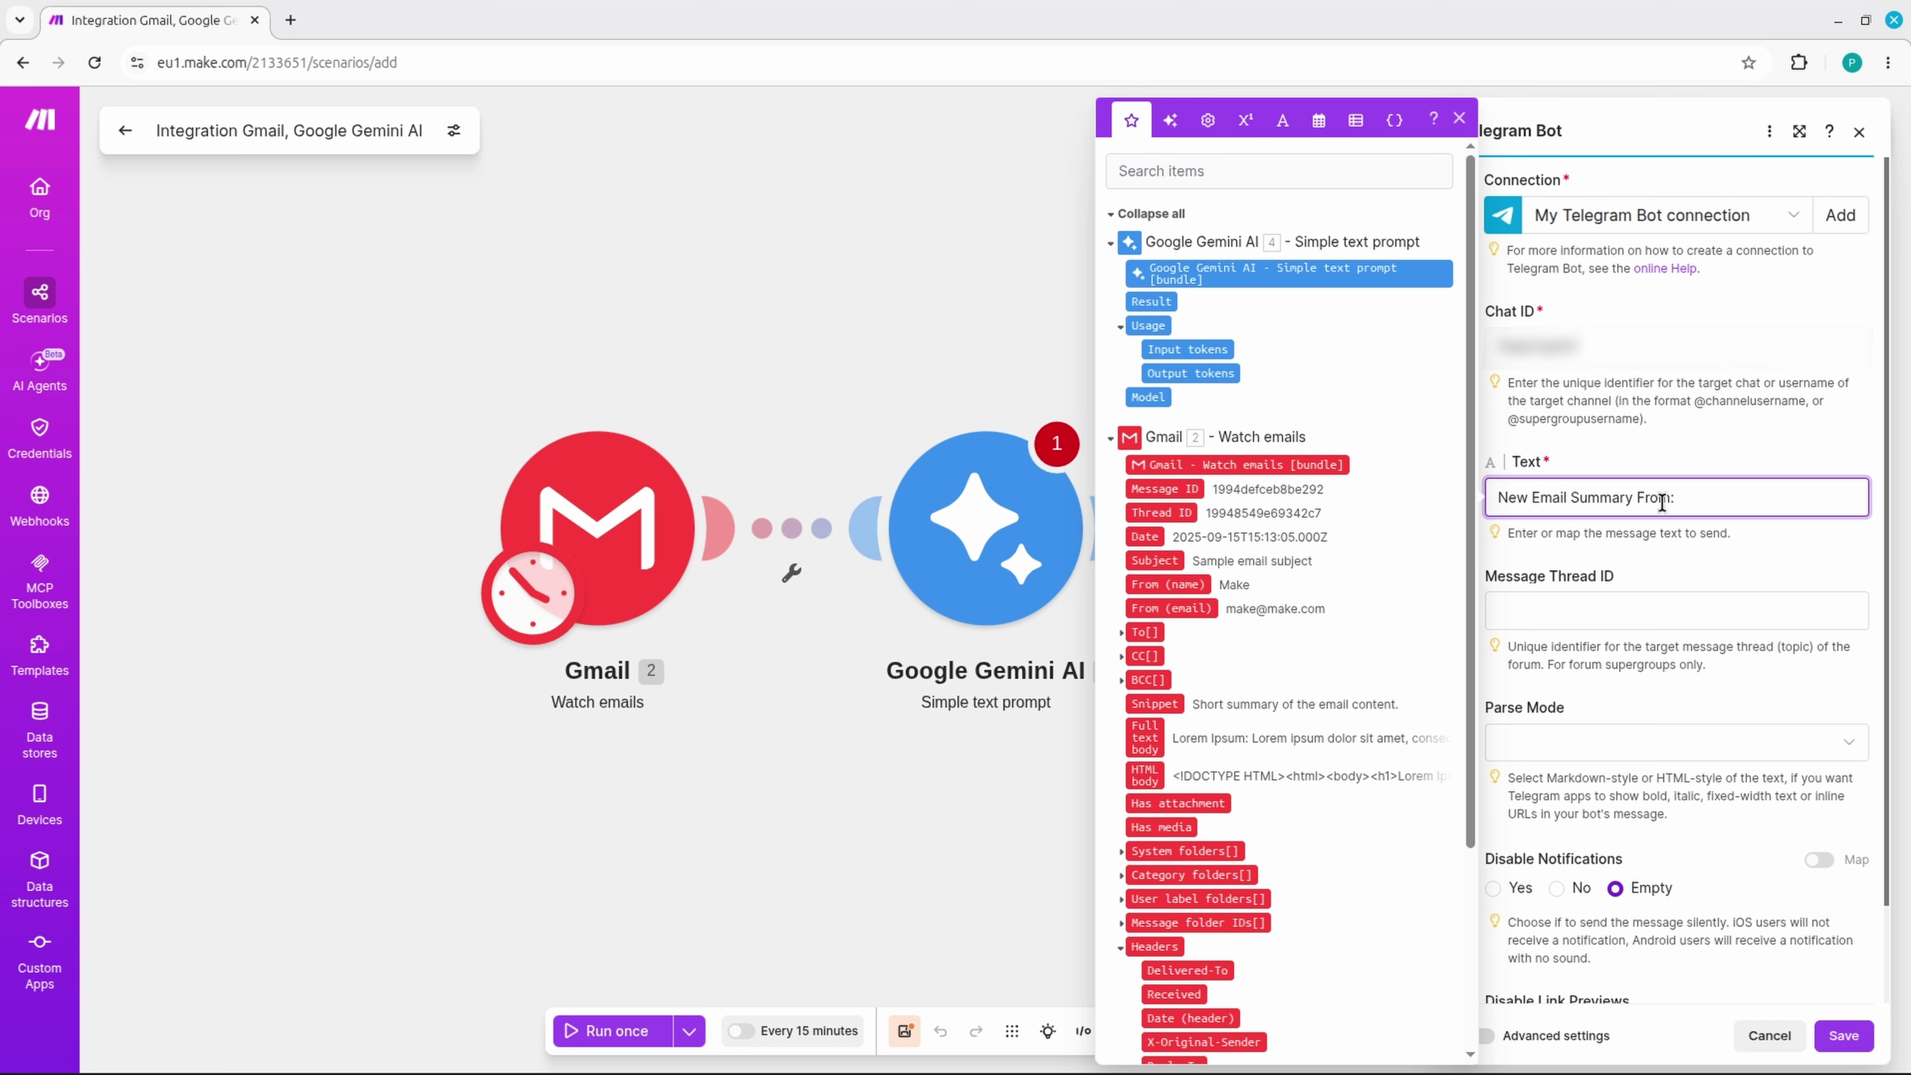
pyautogui.write(': [')
pyautogui.click(1149, 584)
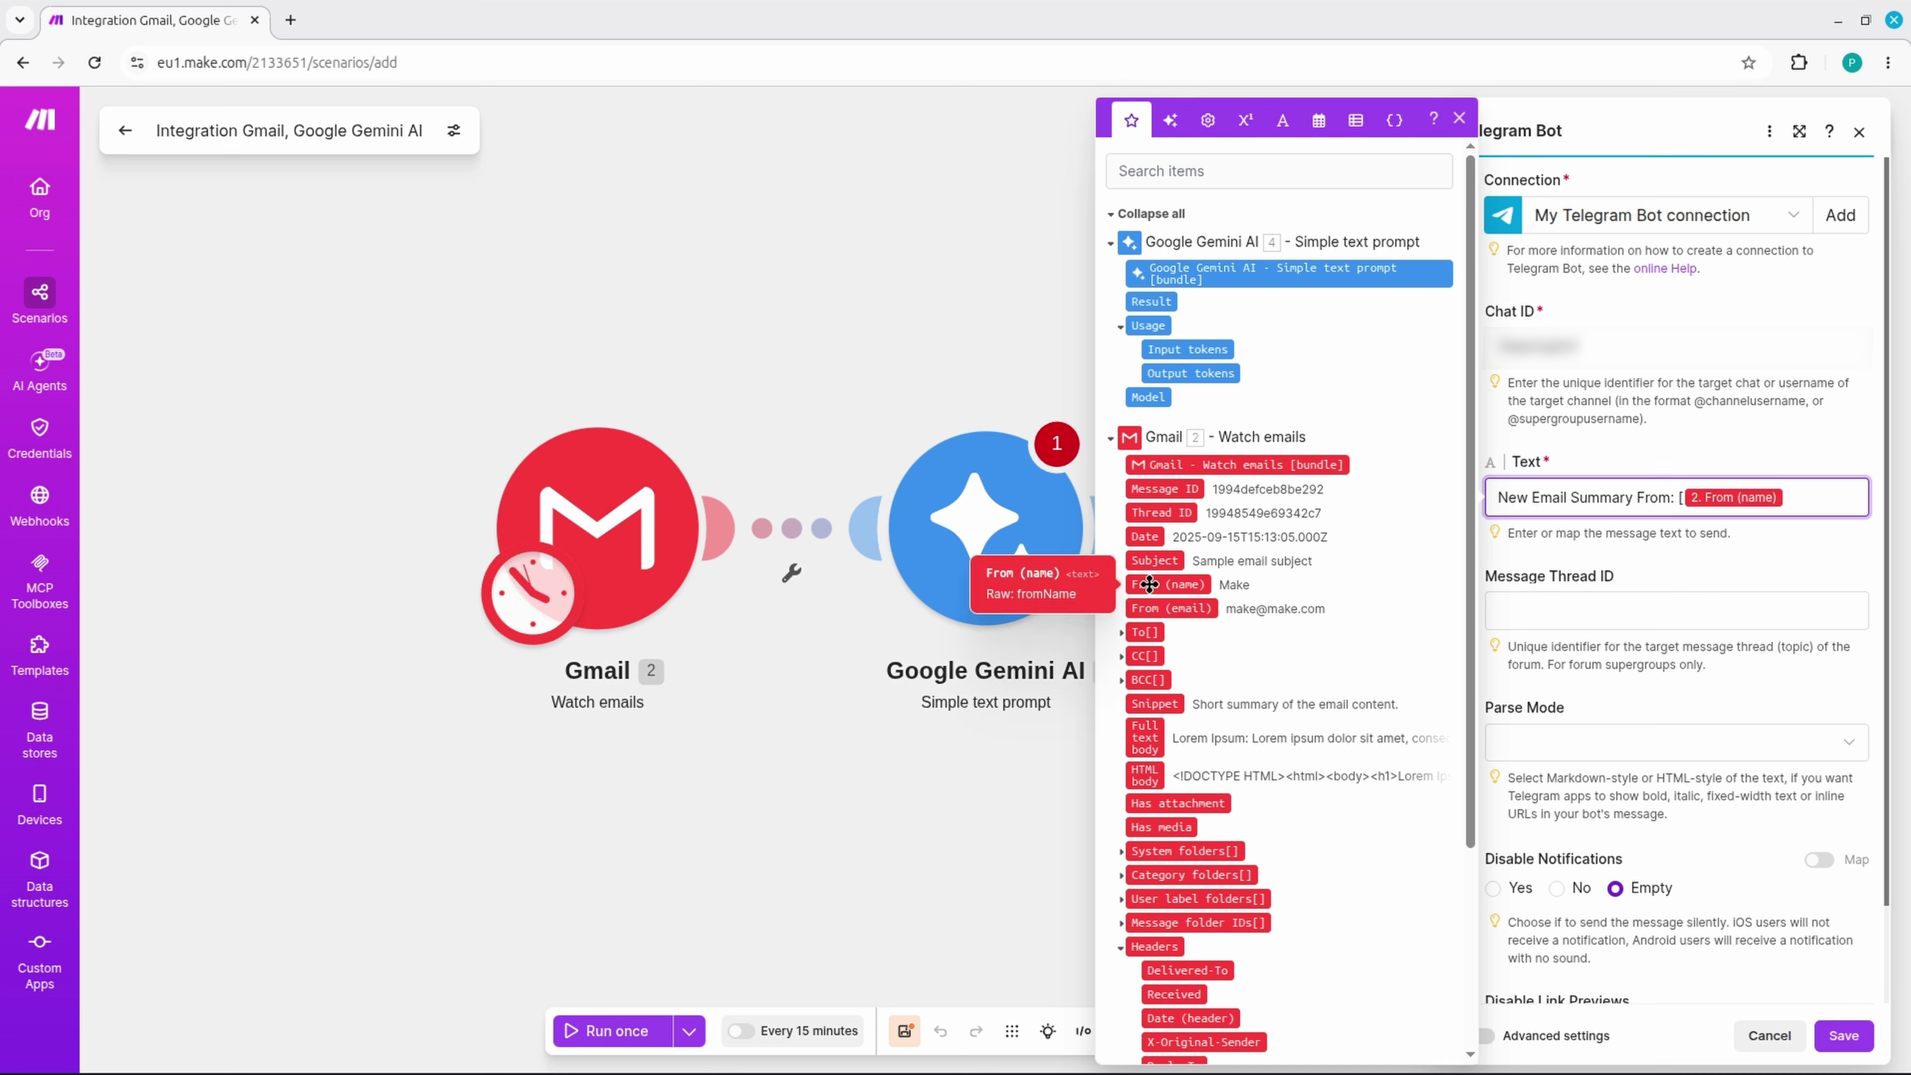
pyautogui.write(']')
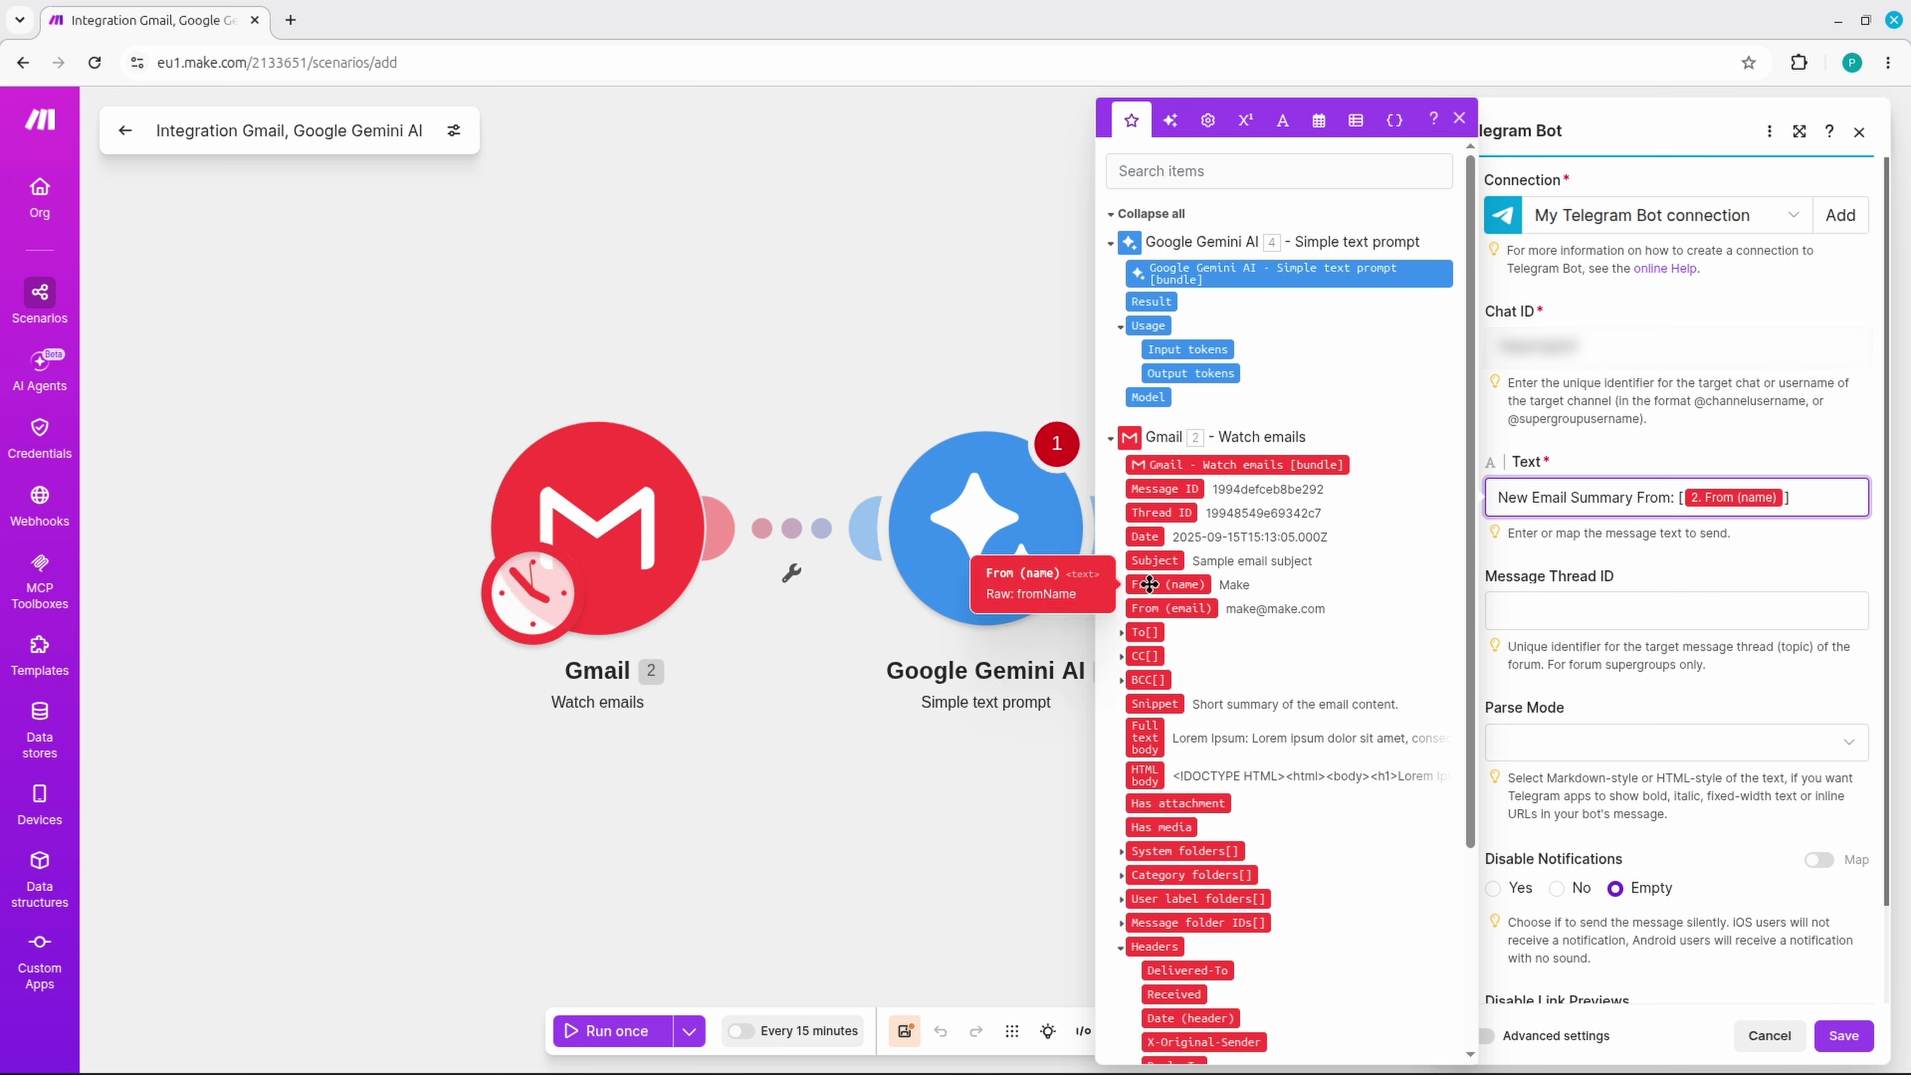
# Append "Subject: [" to the message text, followed by Gmail's Subject value.
pyautogui.write(' Subject')
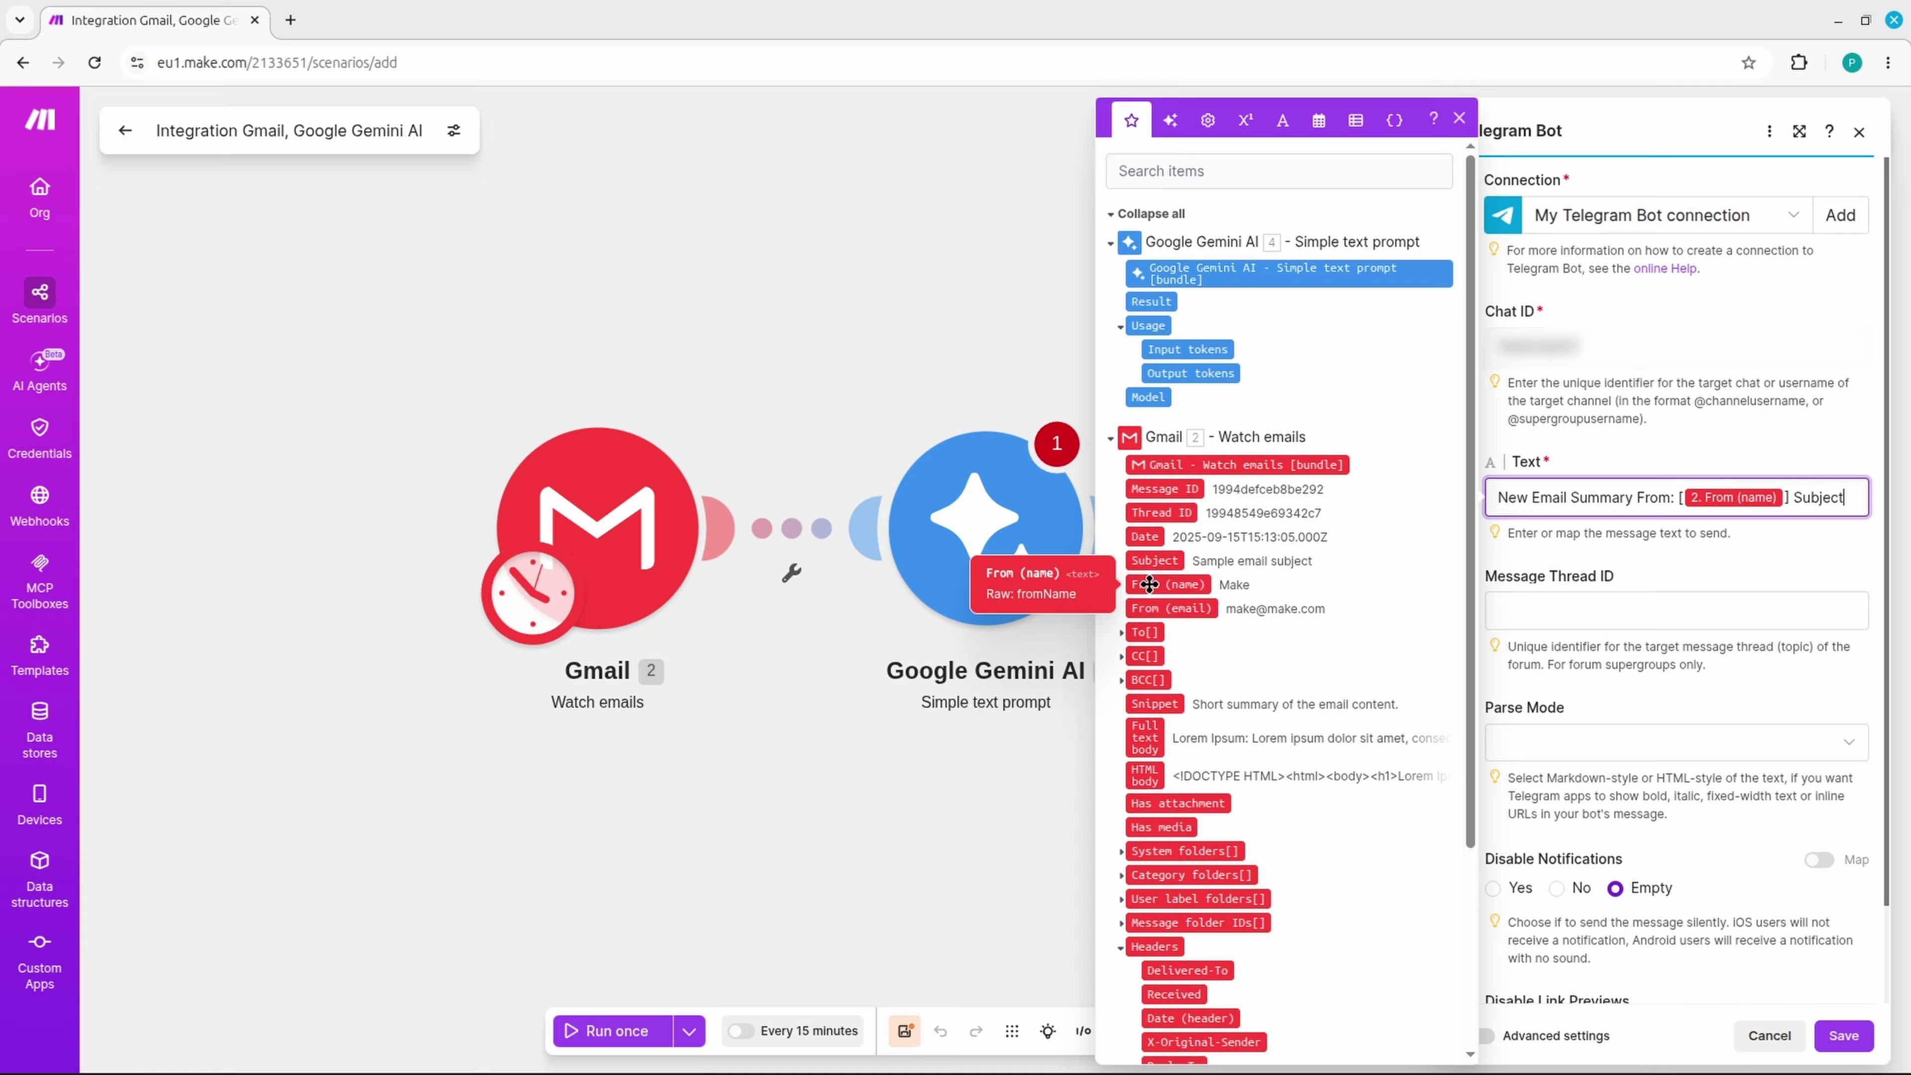
pyautogui.write(':')
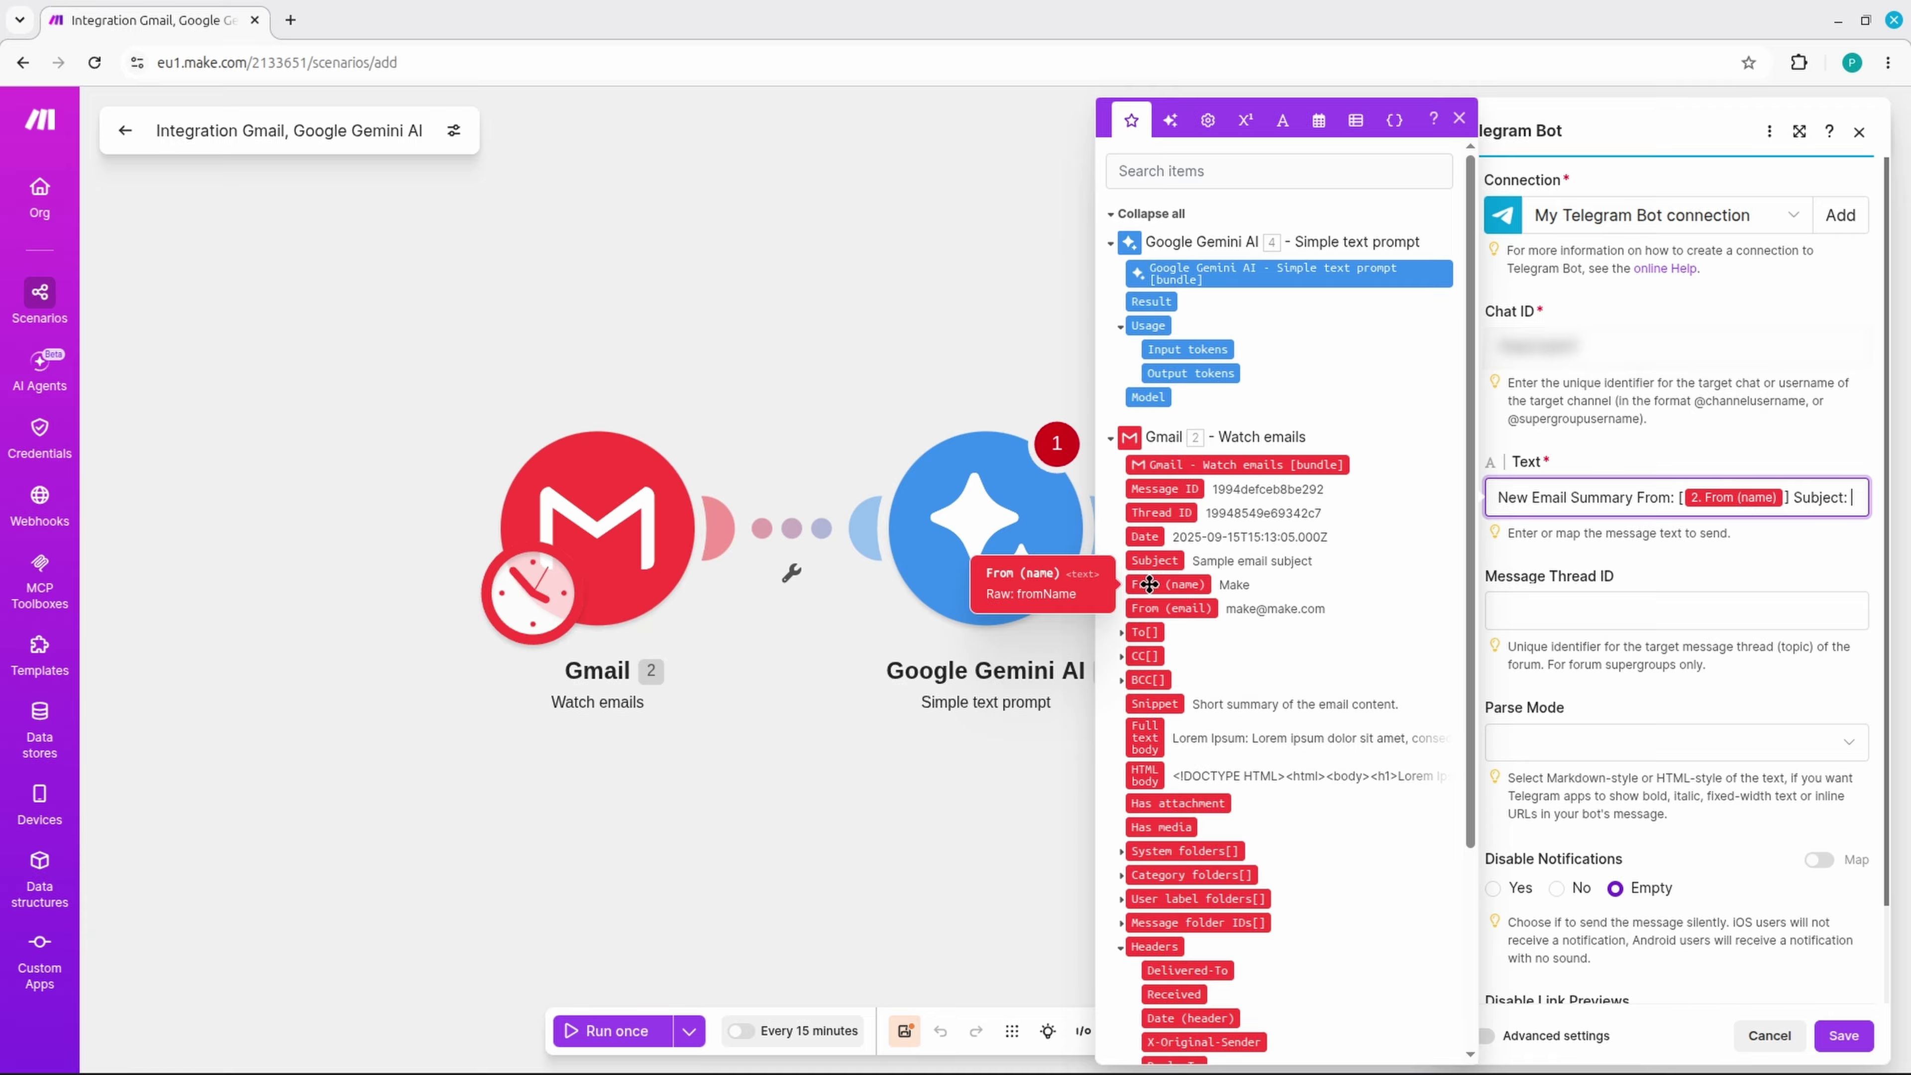
pyautogui.write(' [')
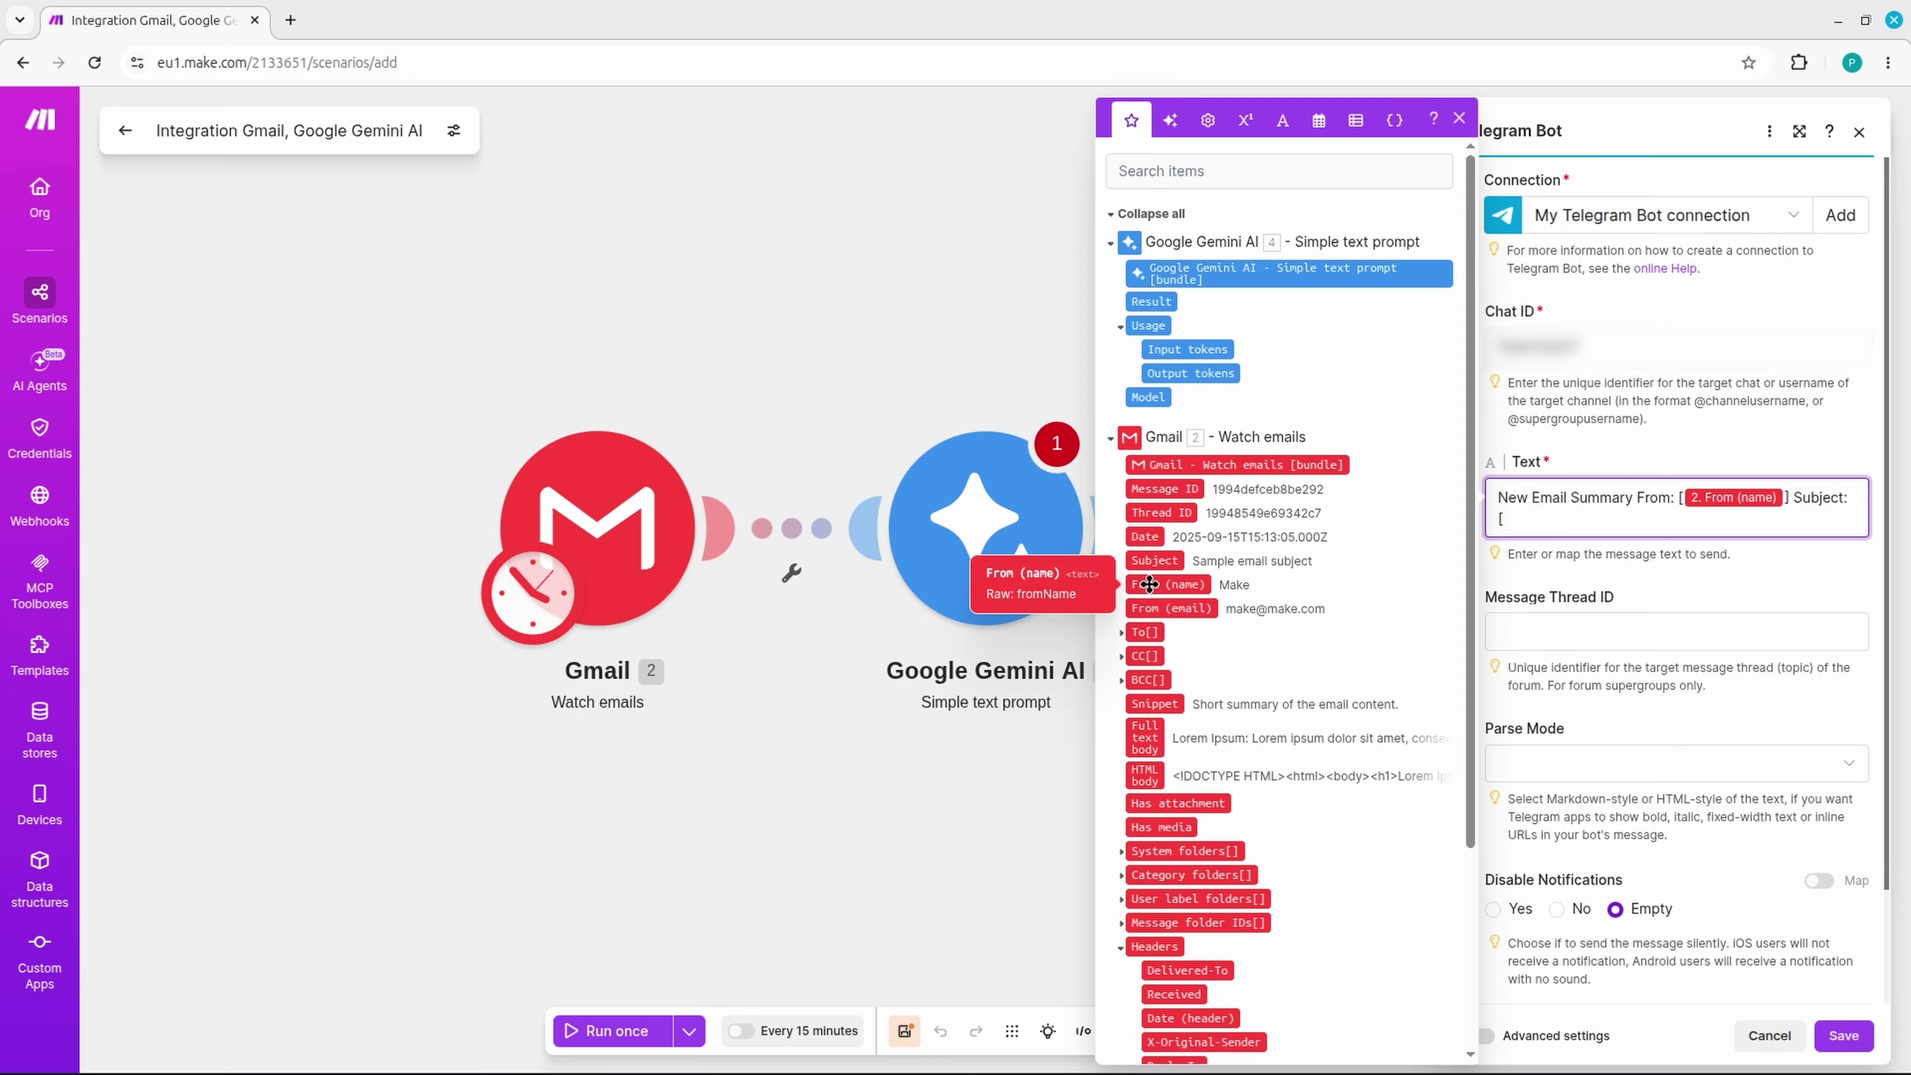
pyautogui.click(1167, 558)
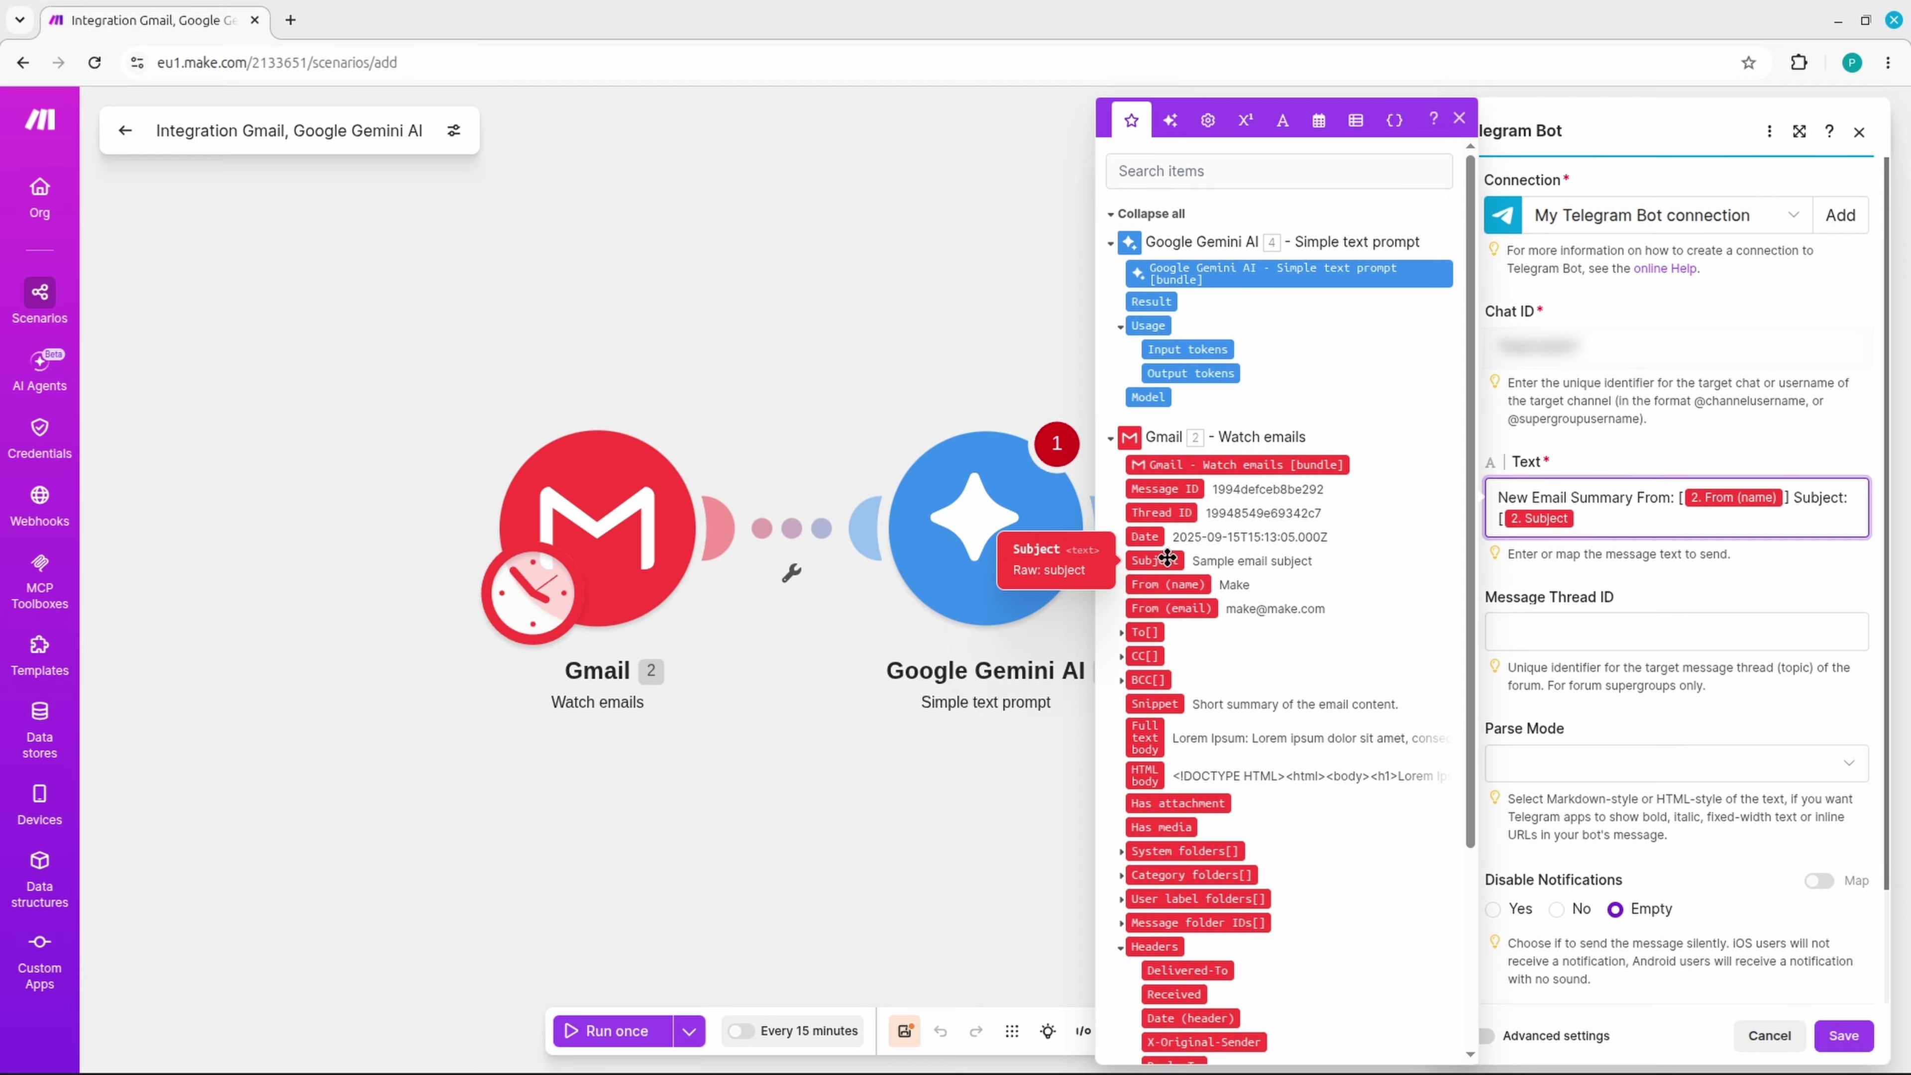
# Close the subject bracket, append "AI Summary: []" with Google Gemini AI's Result inside the brackets, and save the Telegram Bot module.
pyautogui.write('] AI')
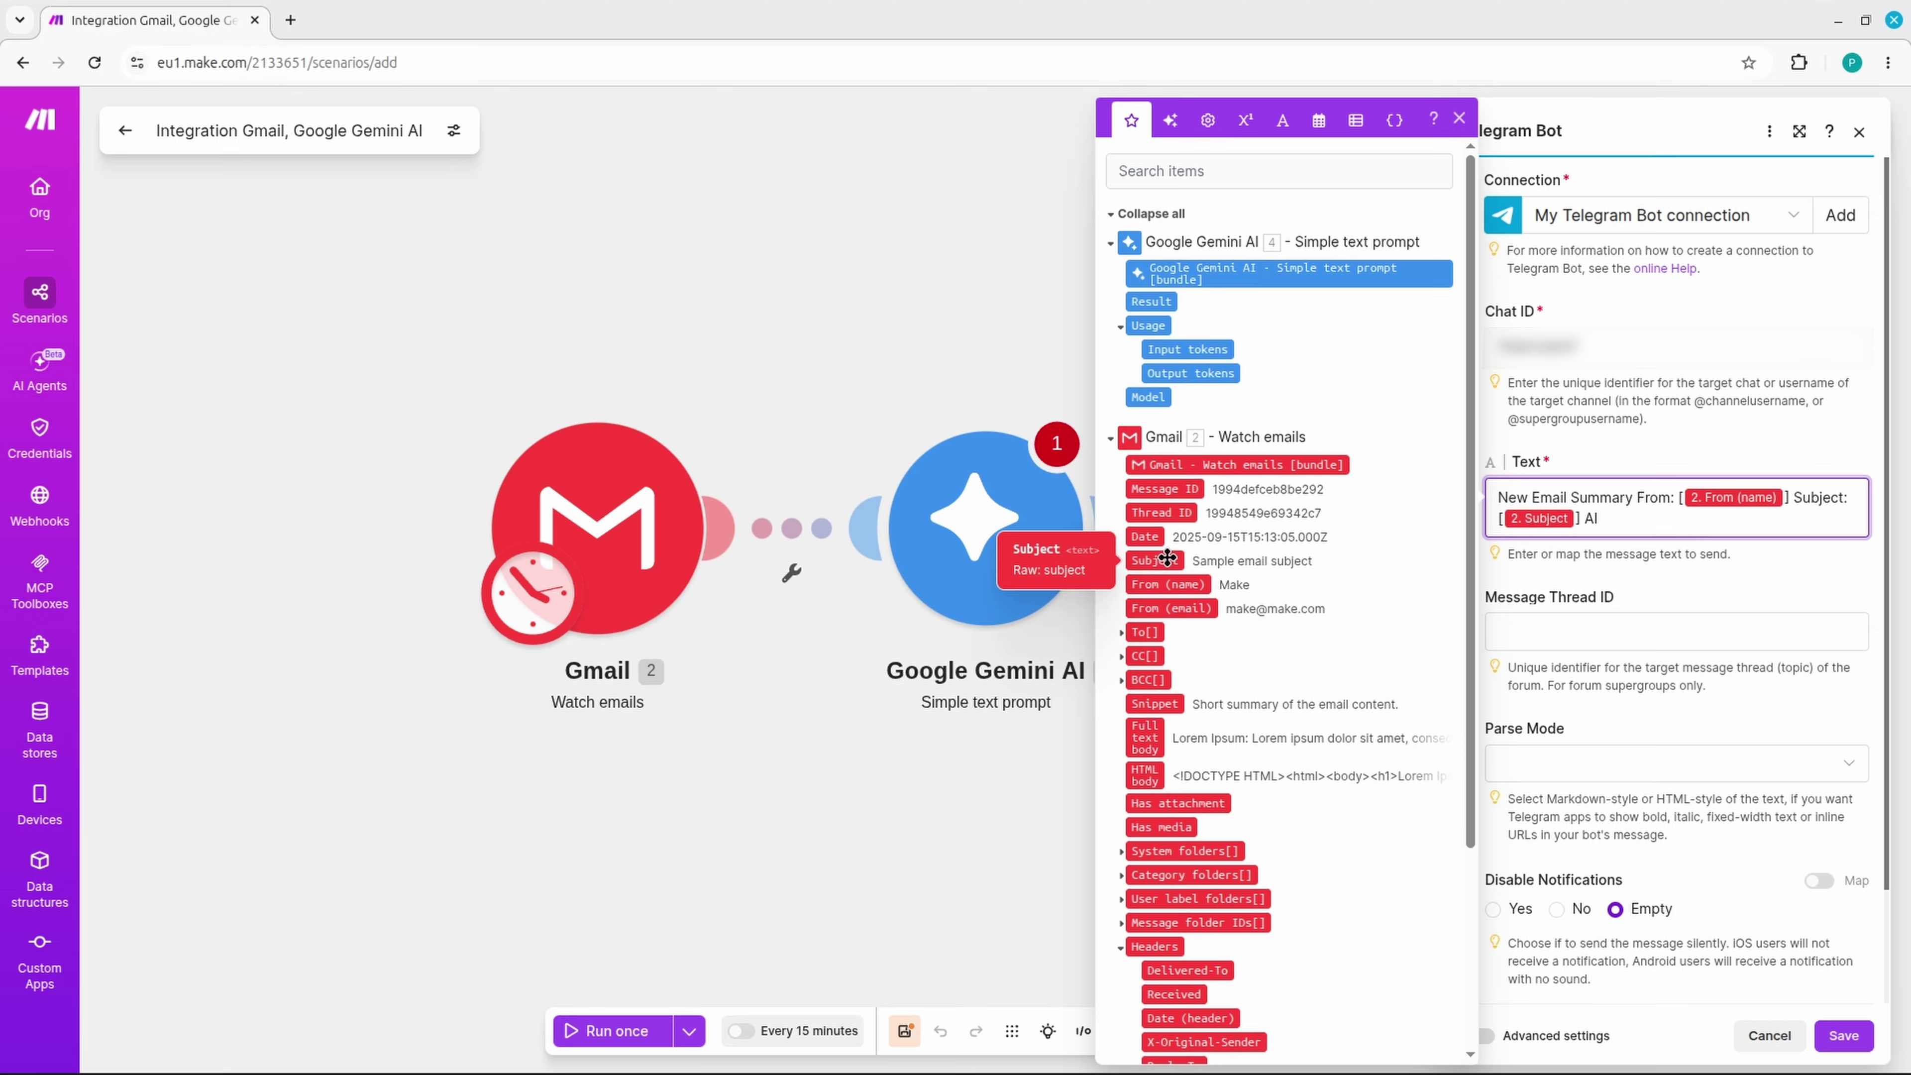
pyautogui.write(' Summary')
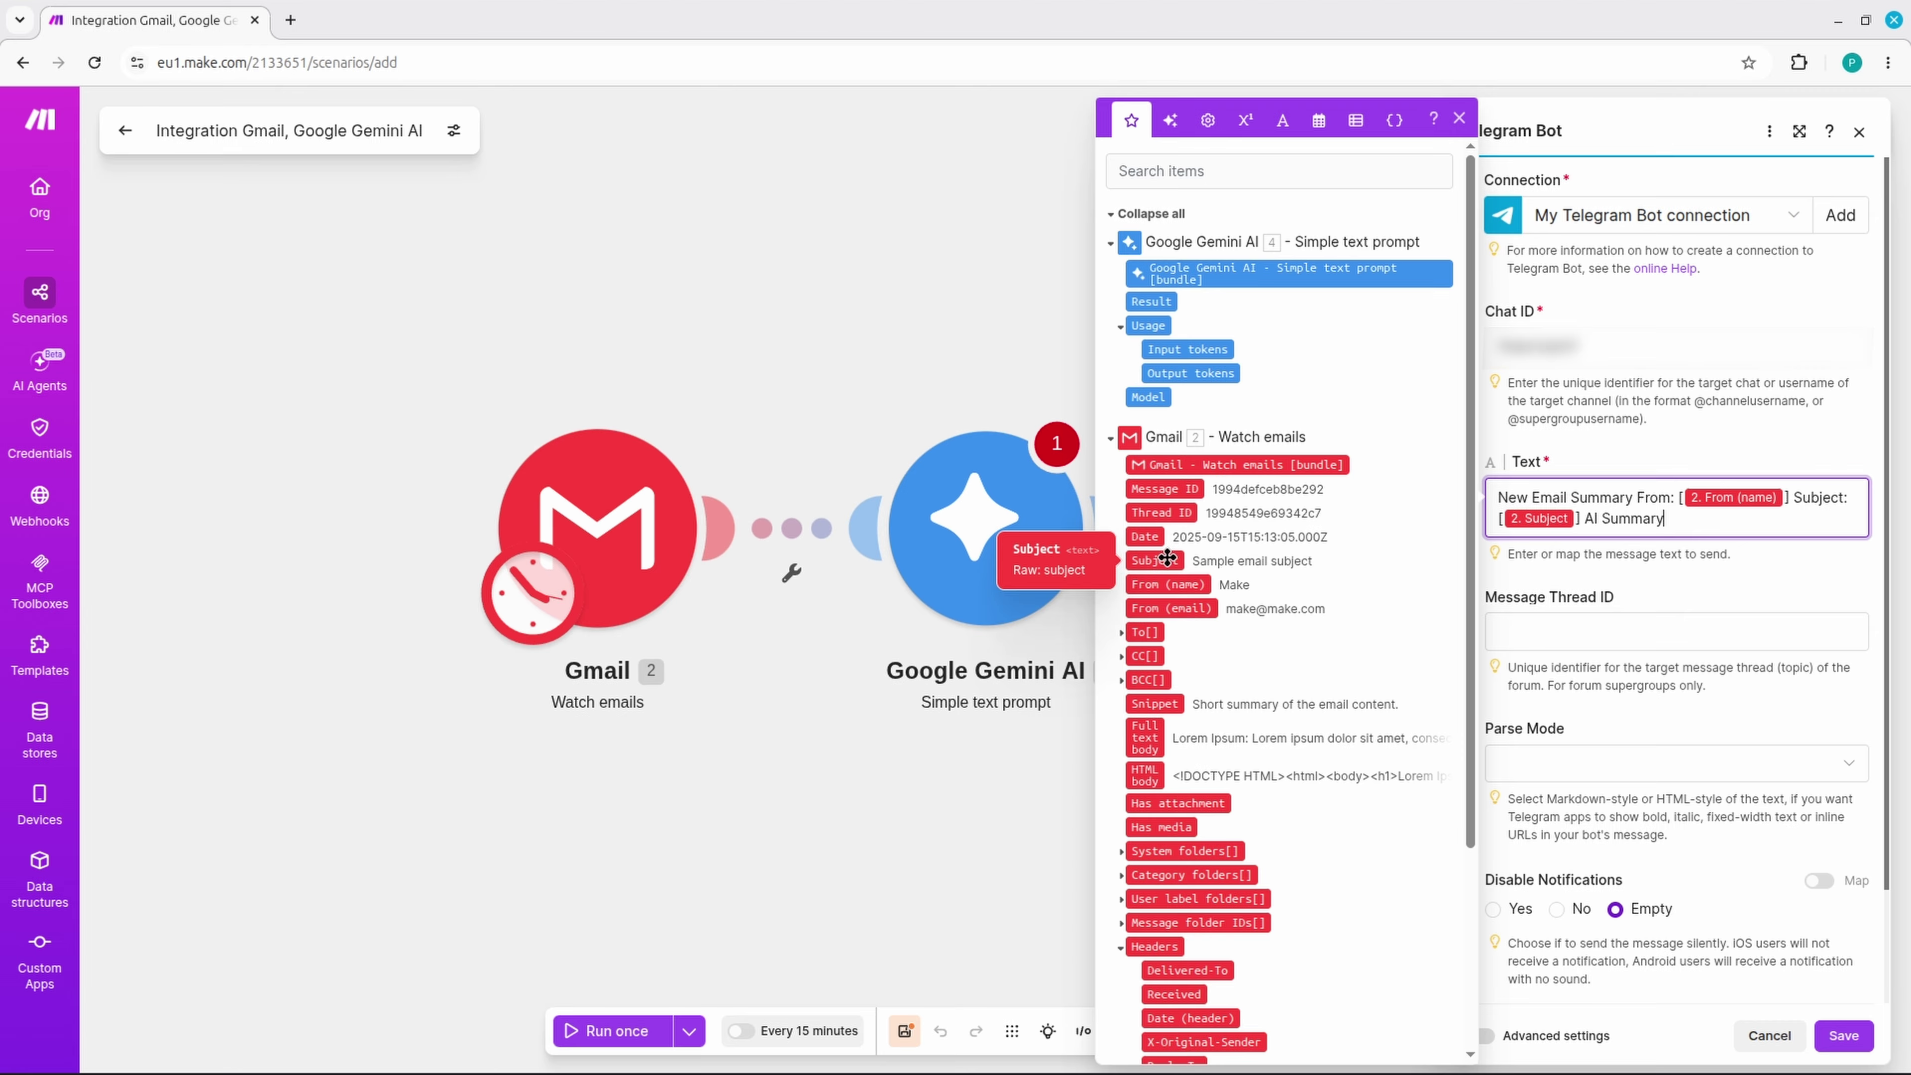
pyautogui.write(': [')
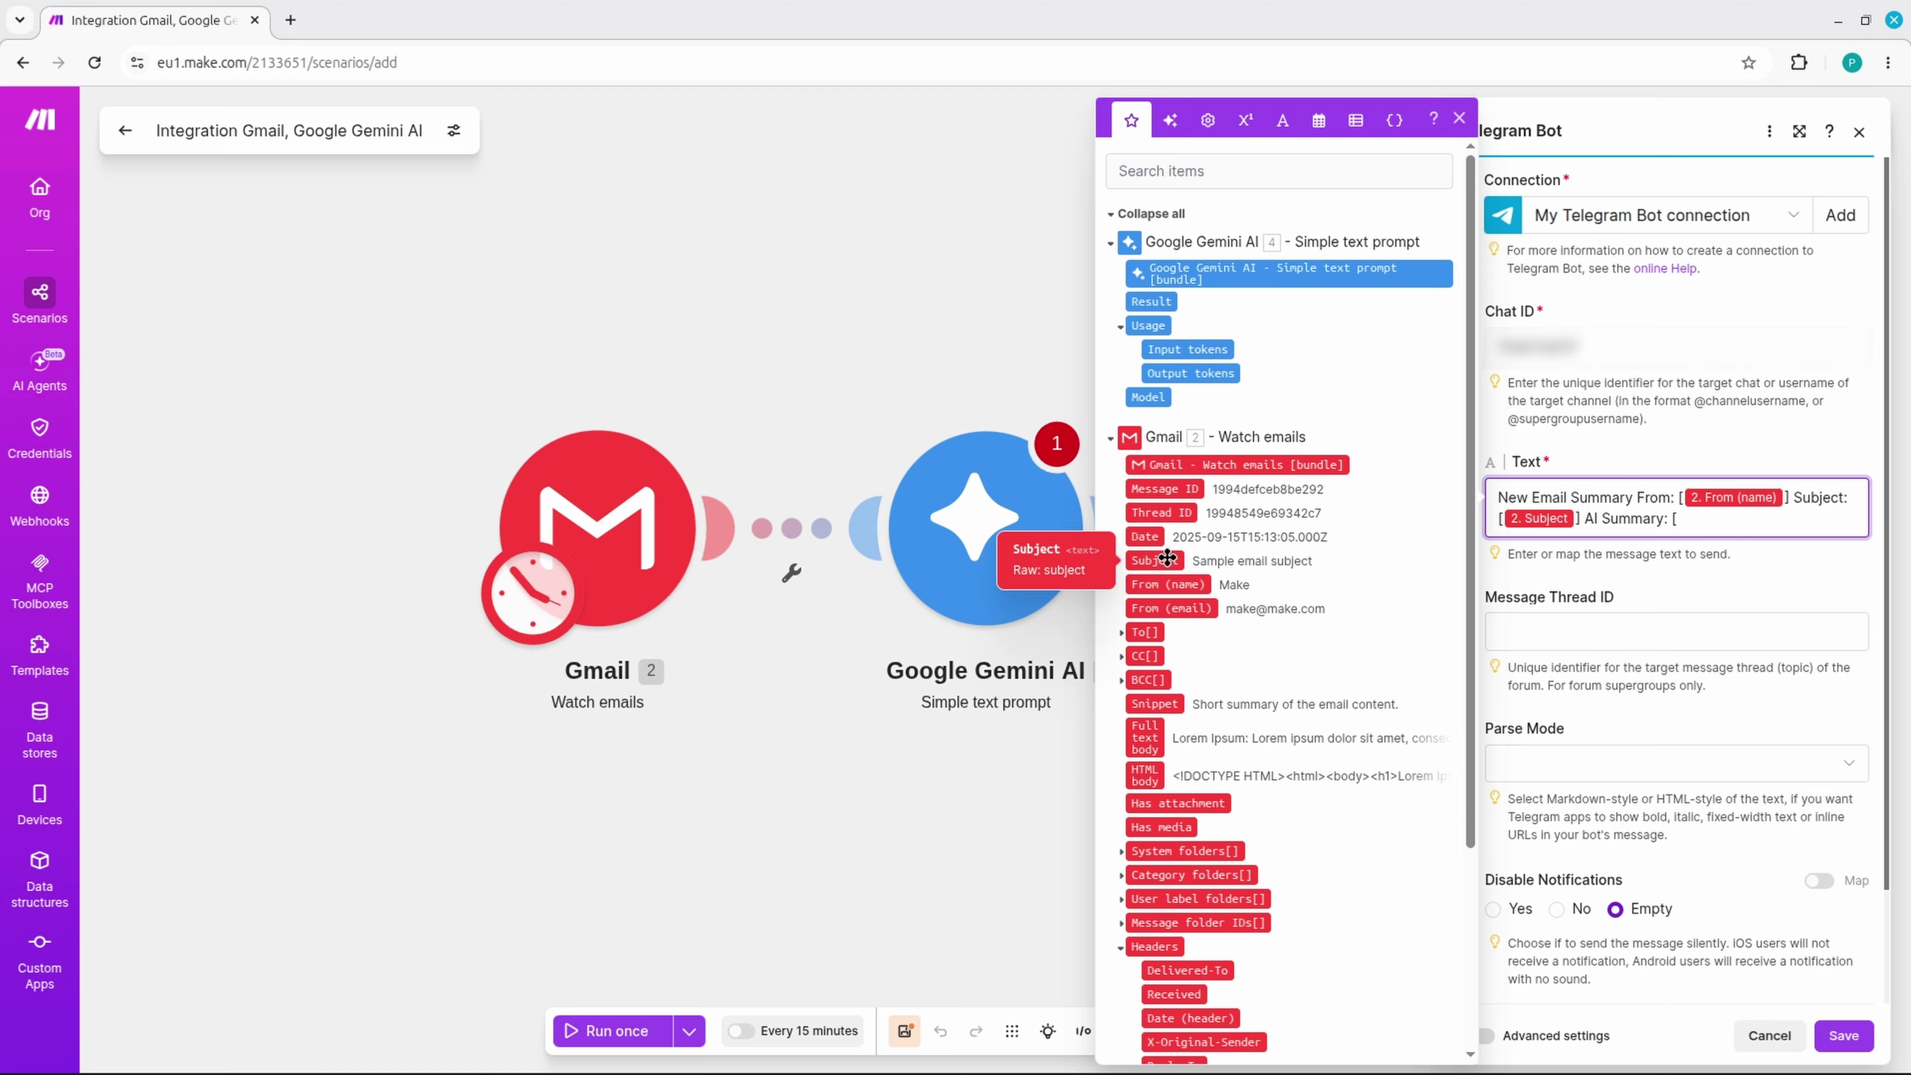
pyautogui.click(1158, 300)
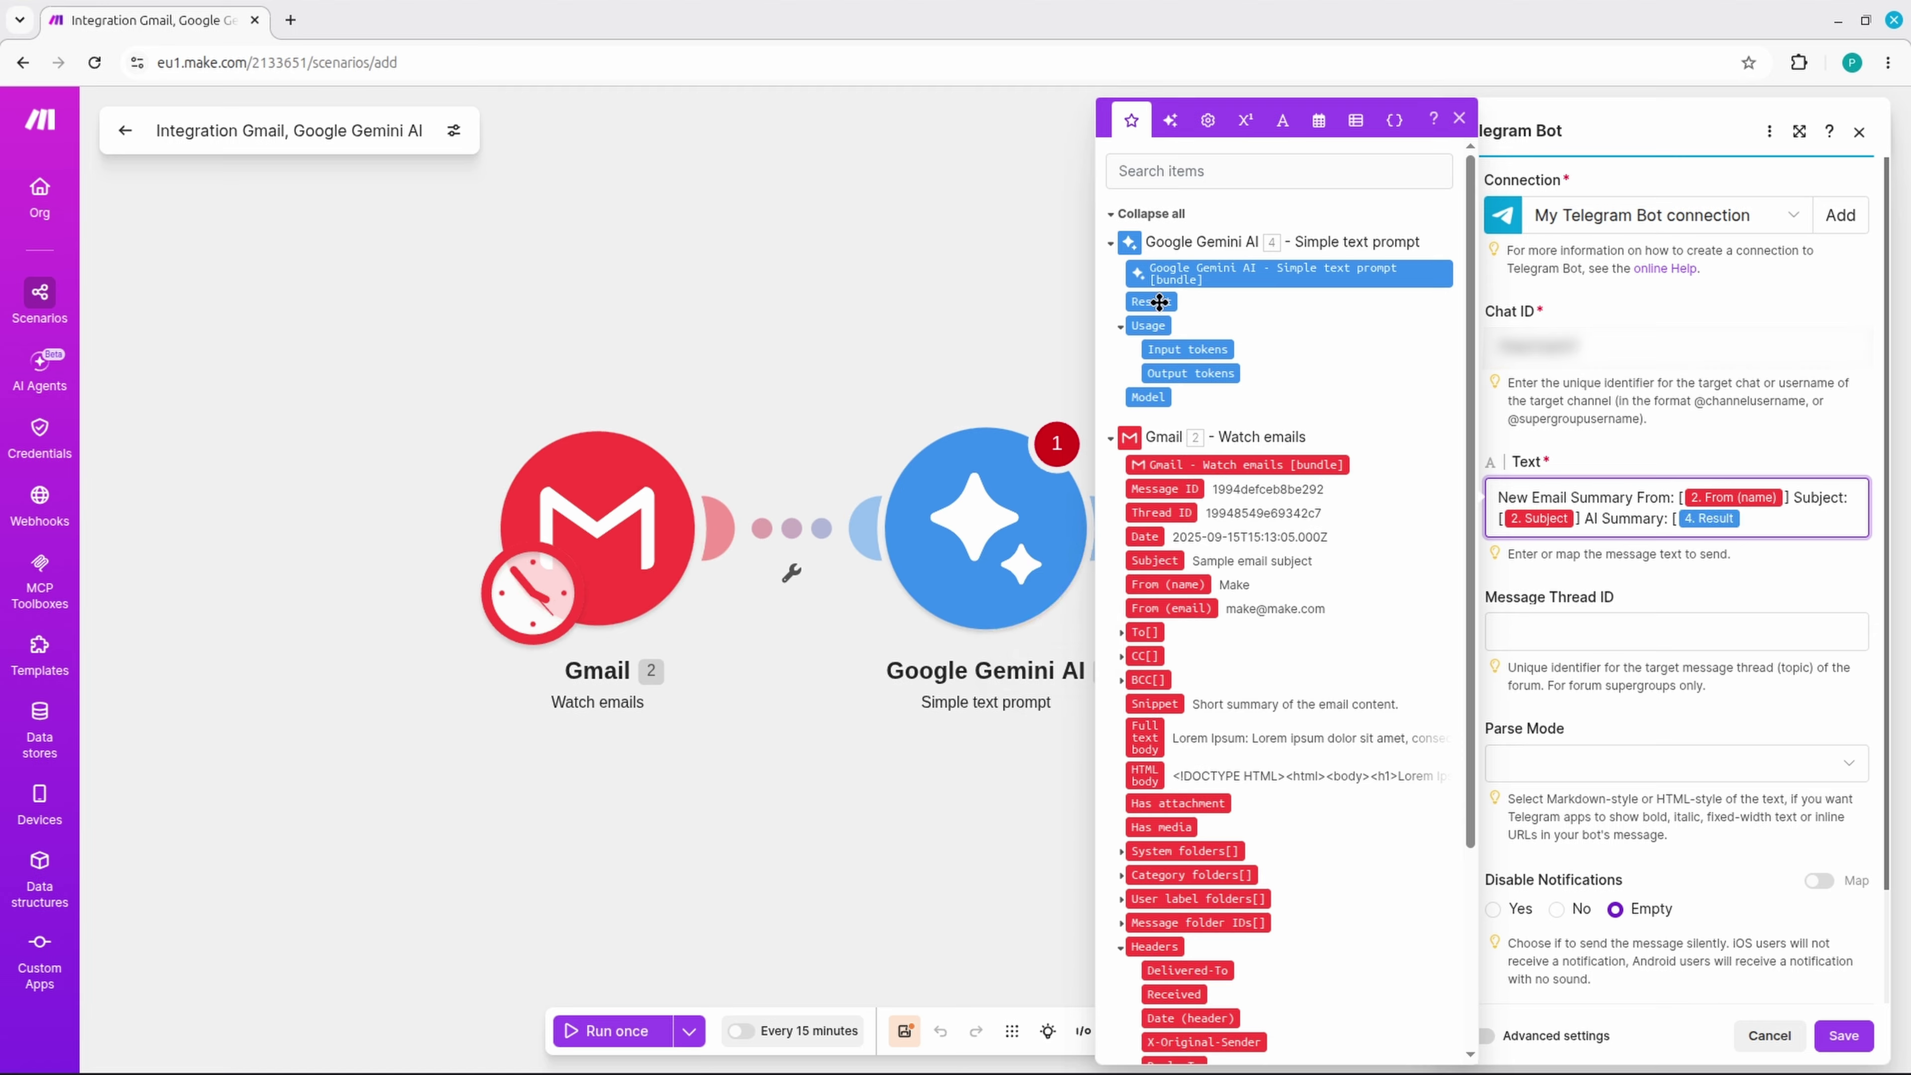
pyautogui.write(']')
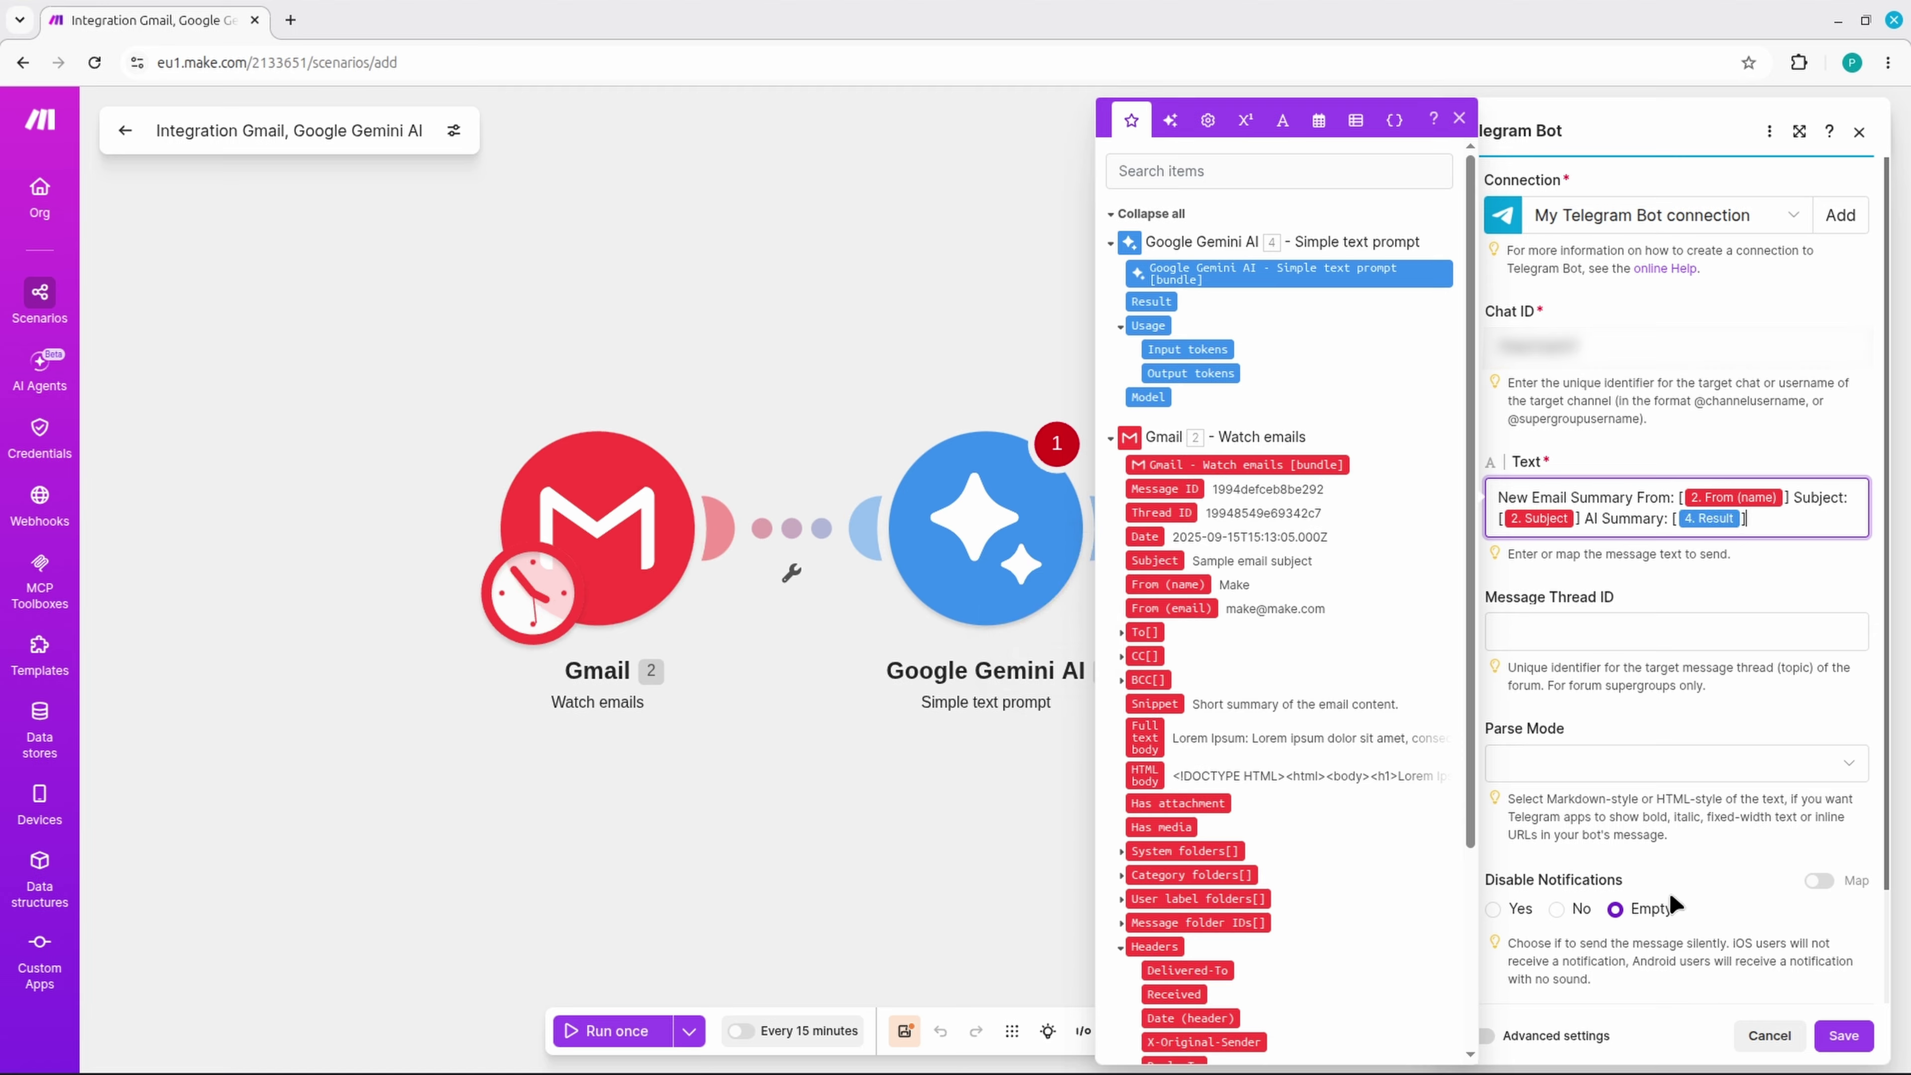
pyautogui.click(1841, 1036)
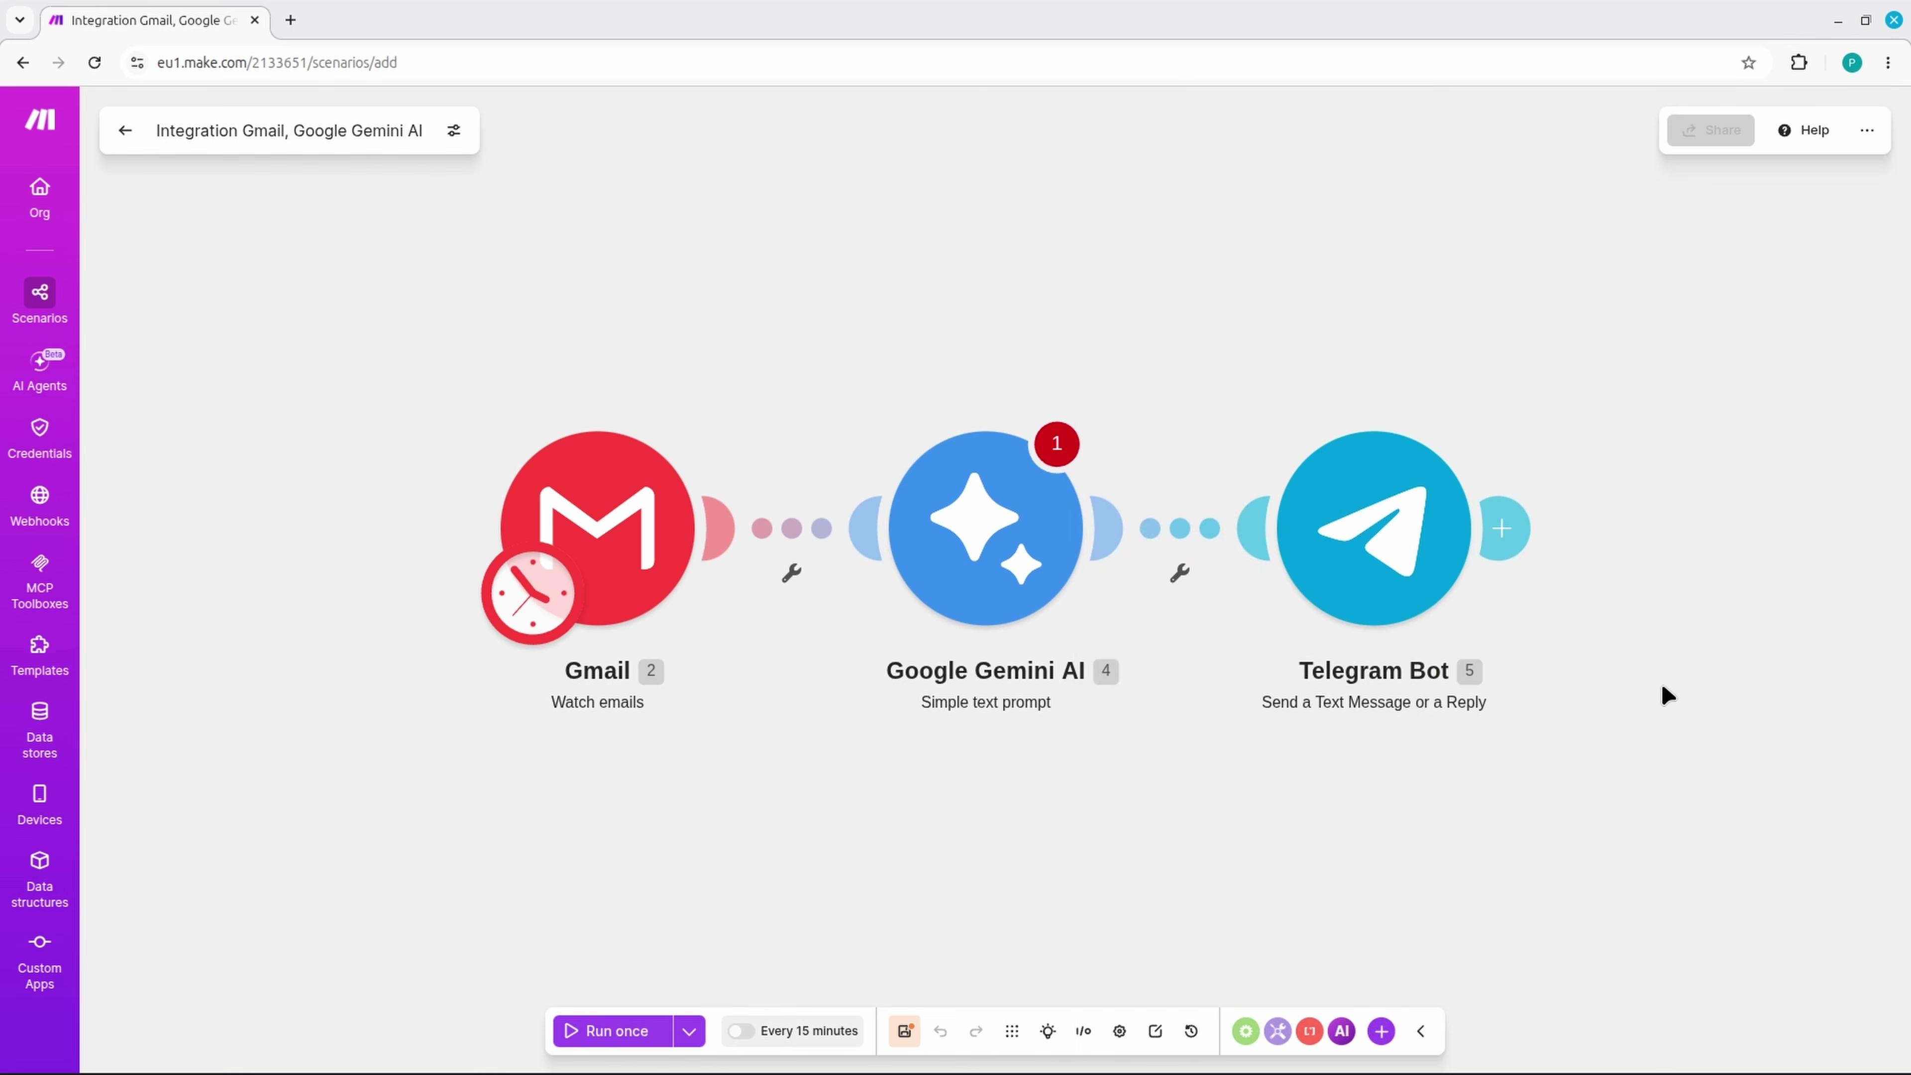
# Set the Gmail Watch emails module's criteria to Only unread messages and save it.
pyautogui.click(625, 538)
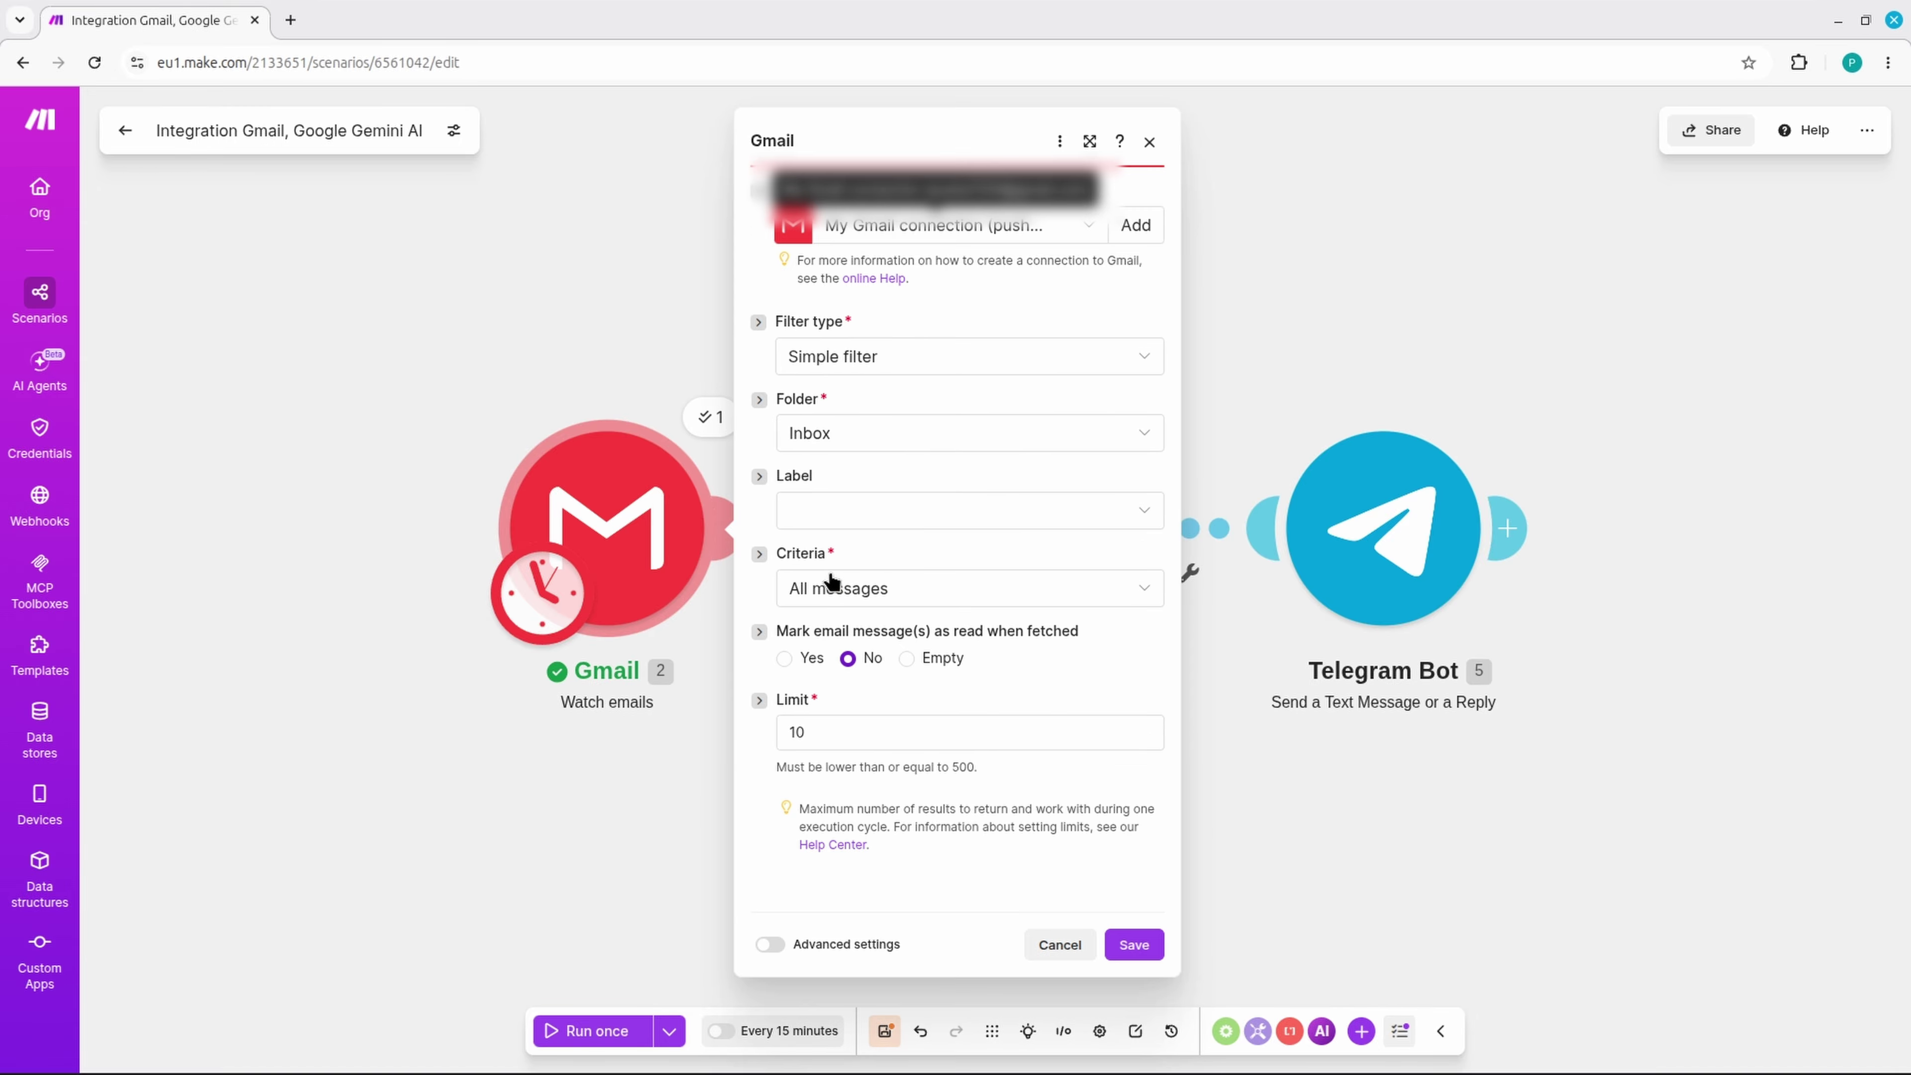
pyautogui.click(1004, 588)
pyautogui.click(925, 698)
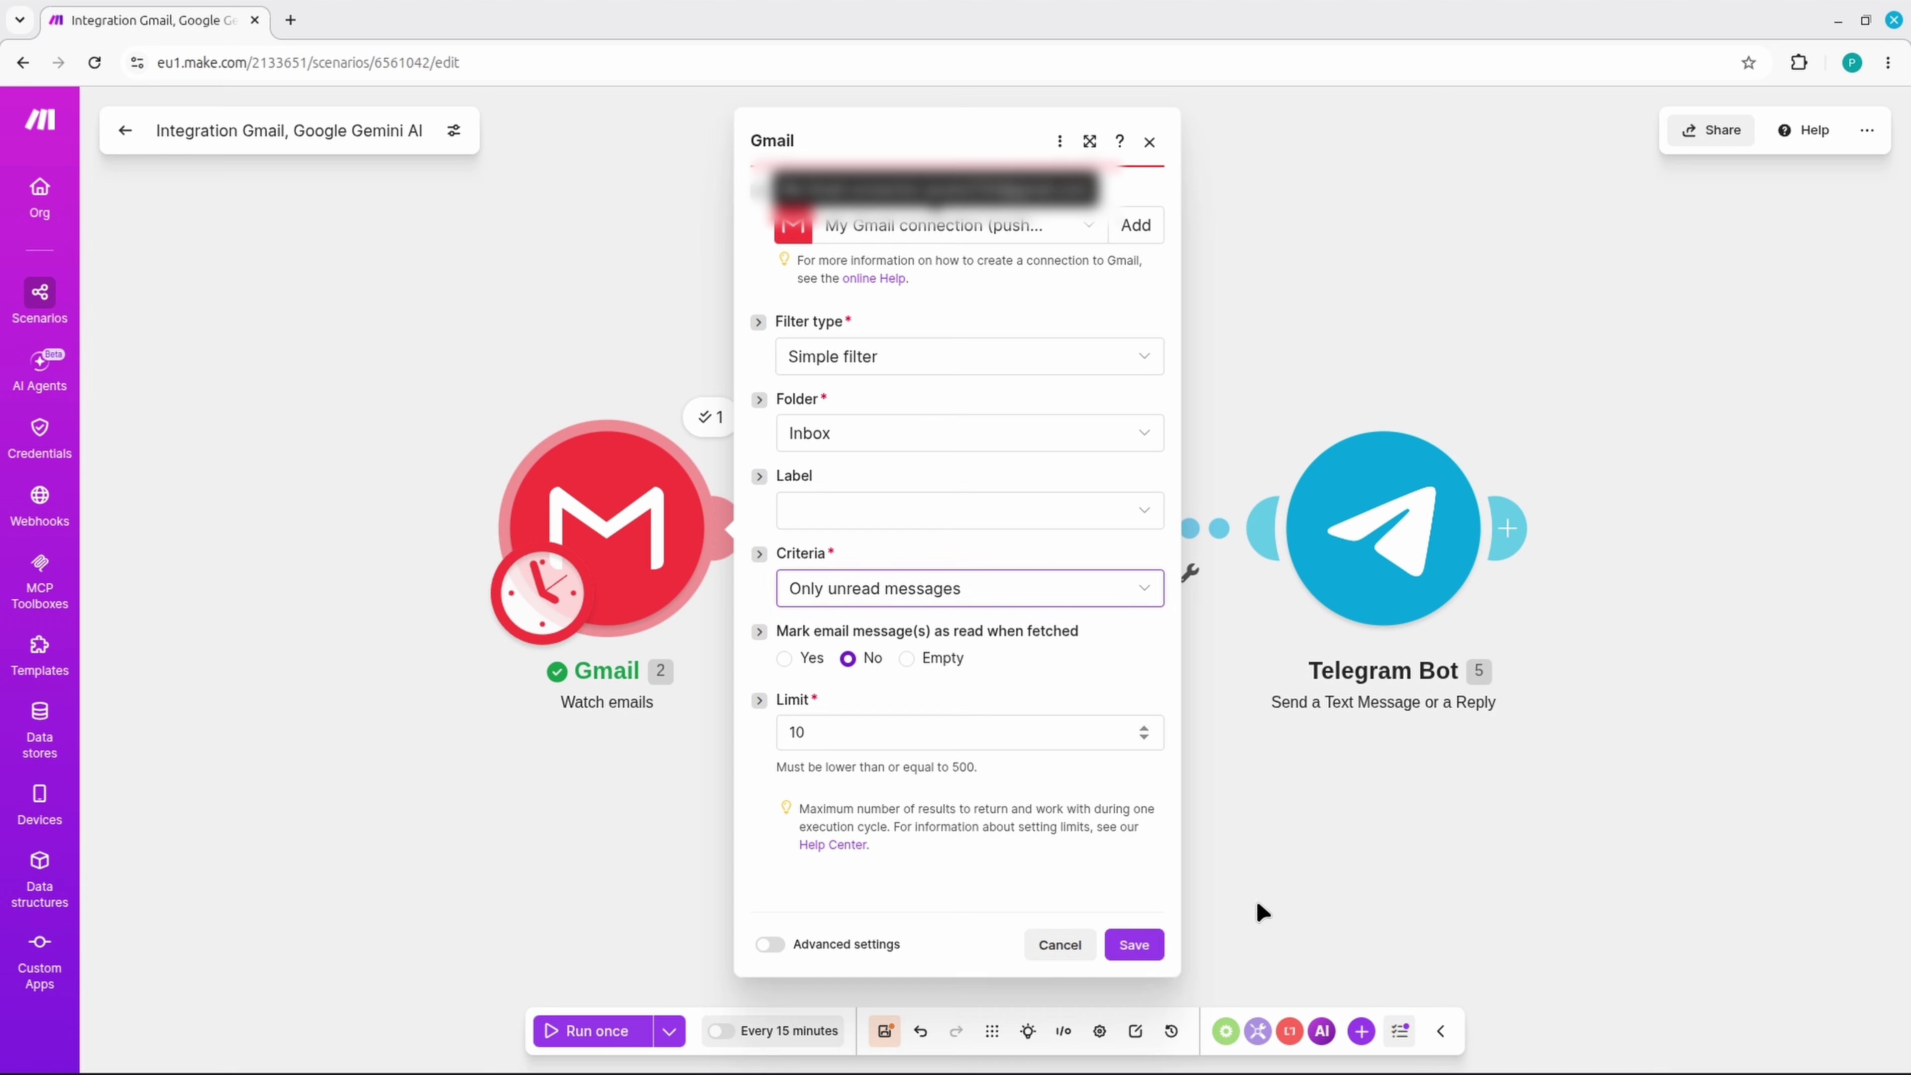
pyautogui.click(1132, 945)
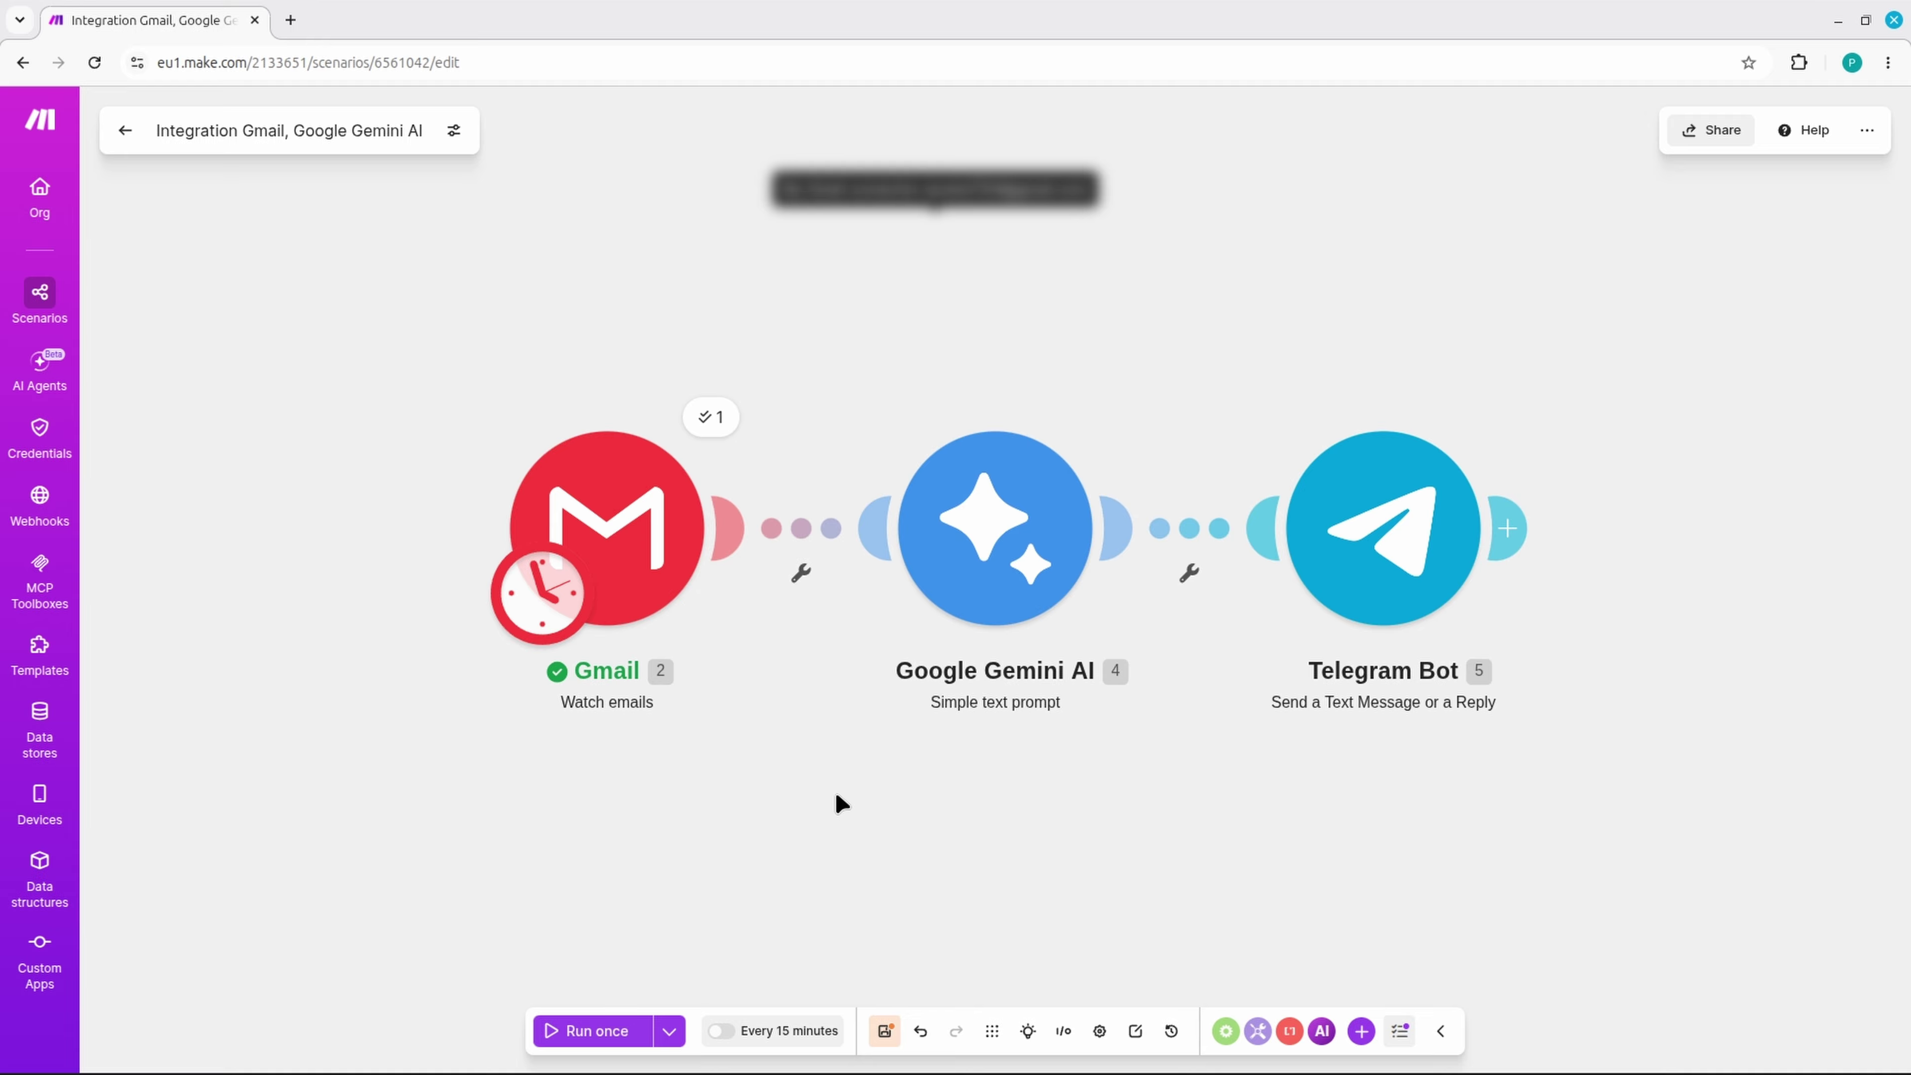
# Activate the scenario's schedule and save it to run at regular intervals of 15 minutes.
pyautogui.click(721, 1031)
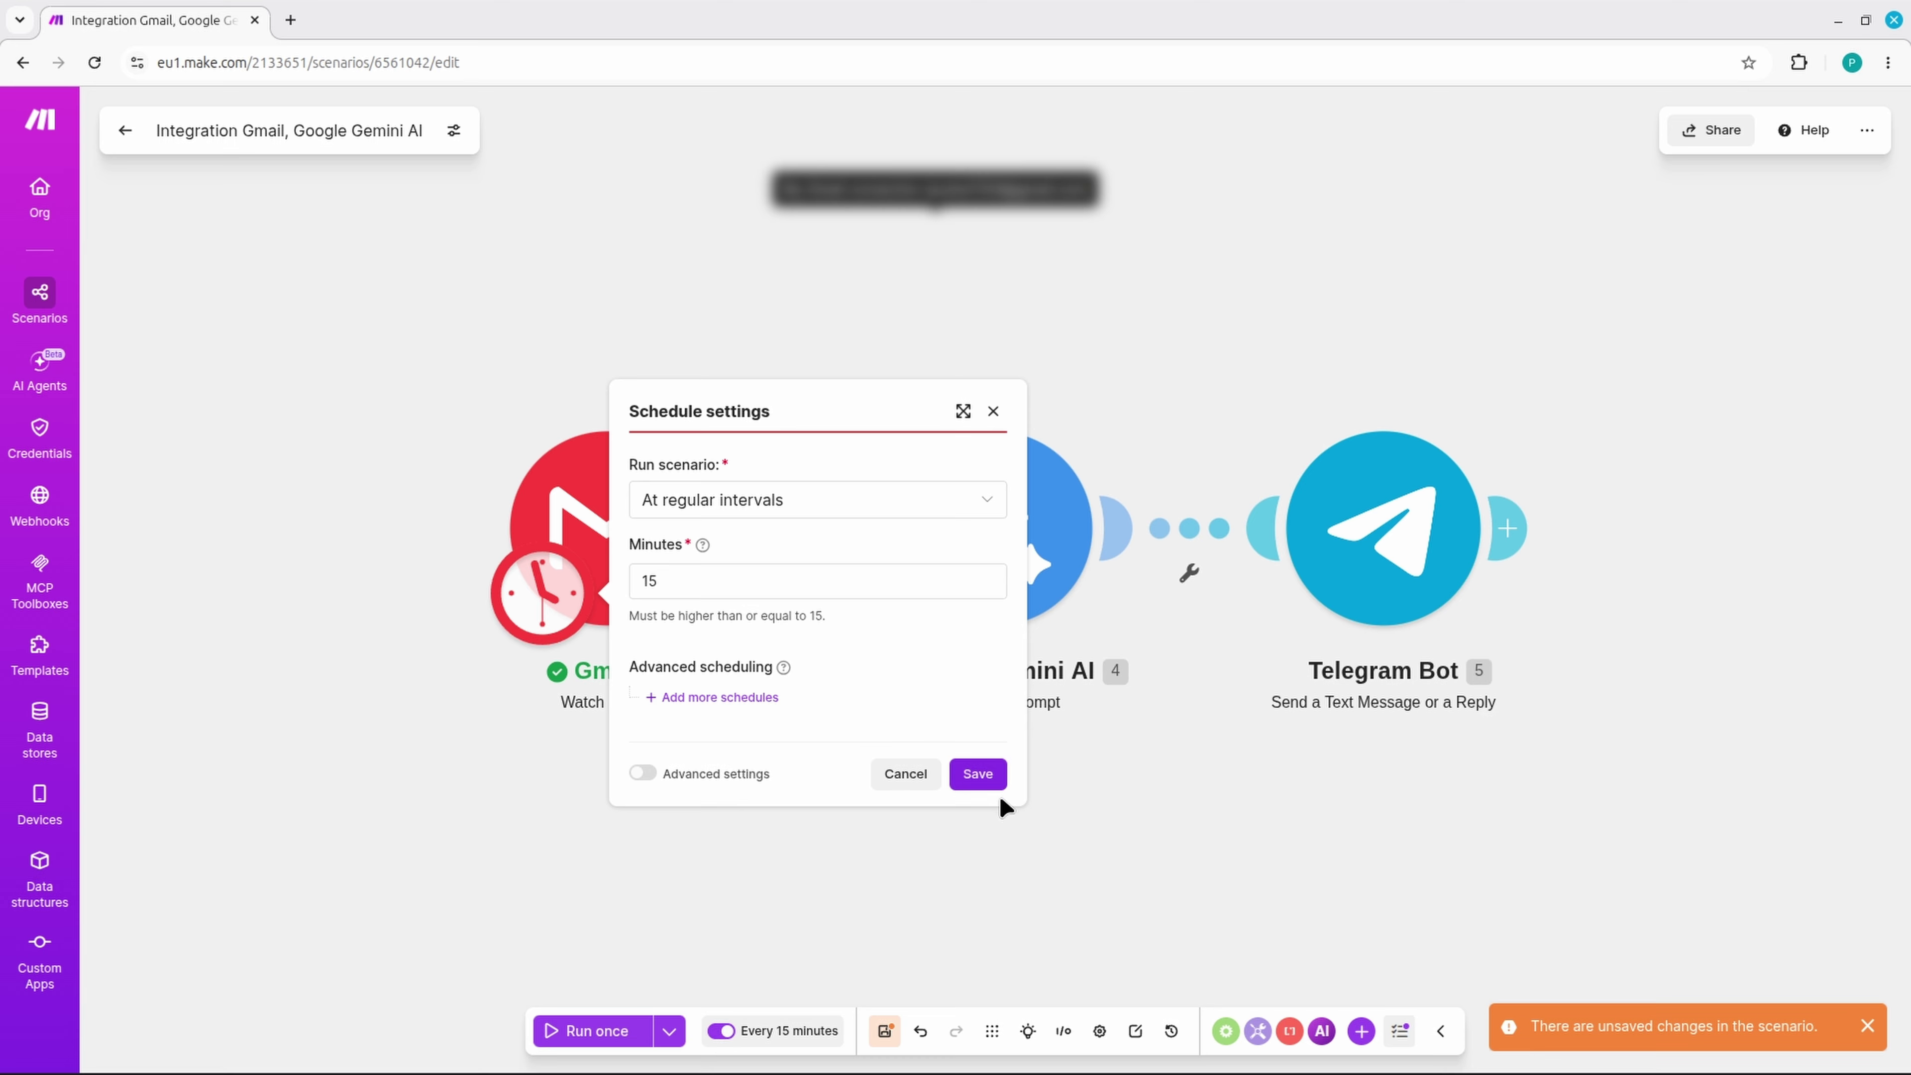
pyautogui.click(977, 775)
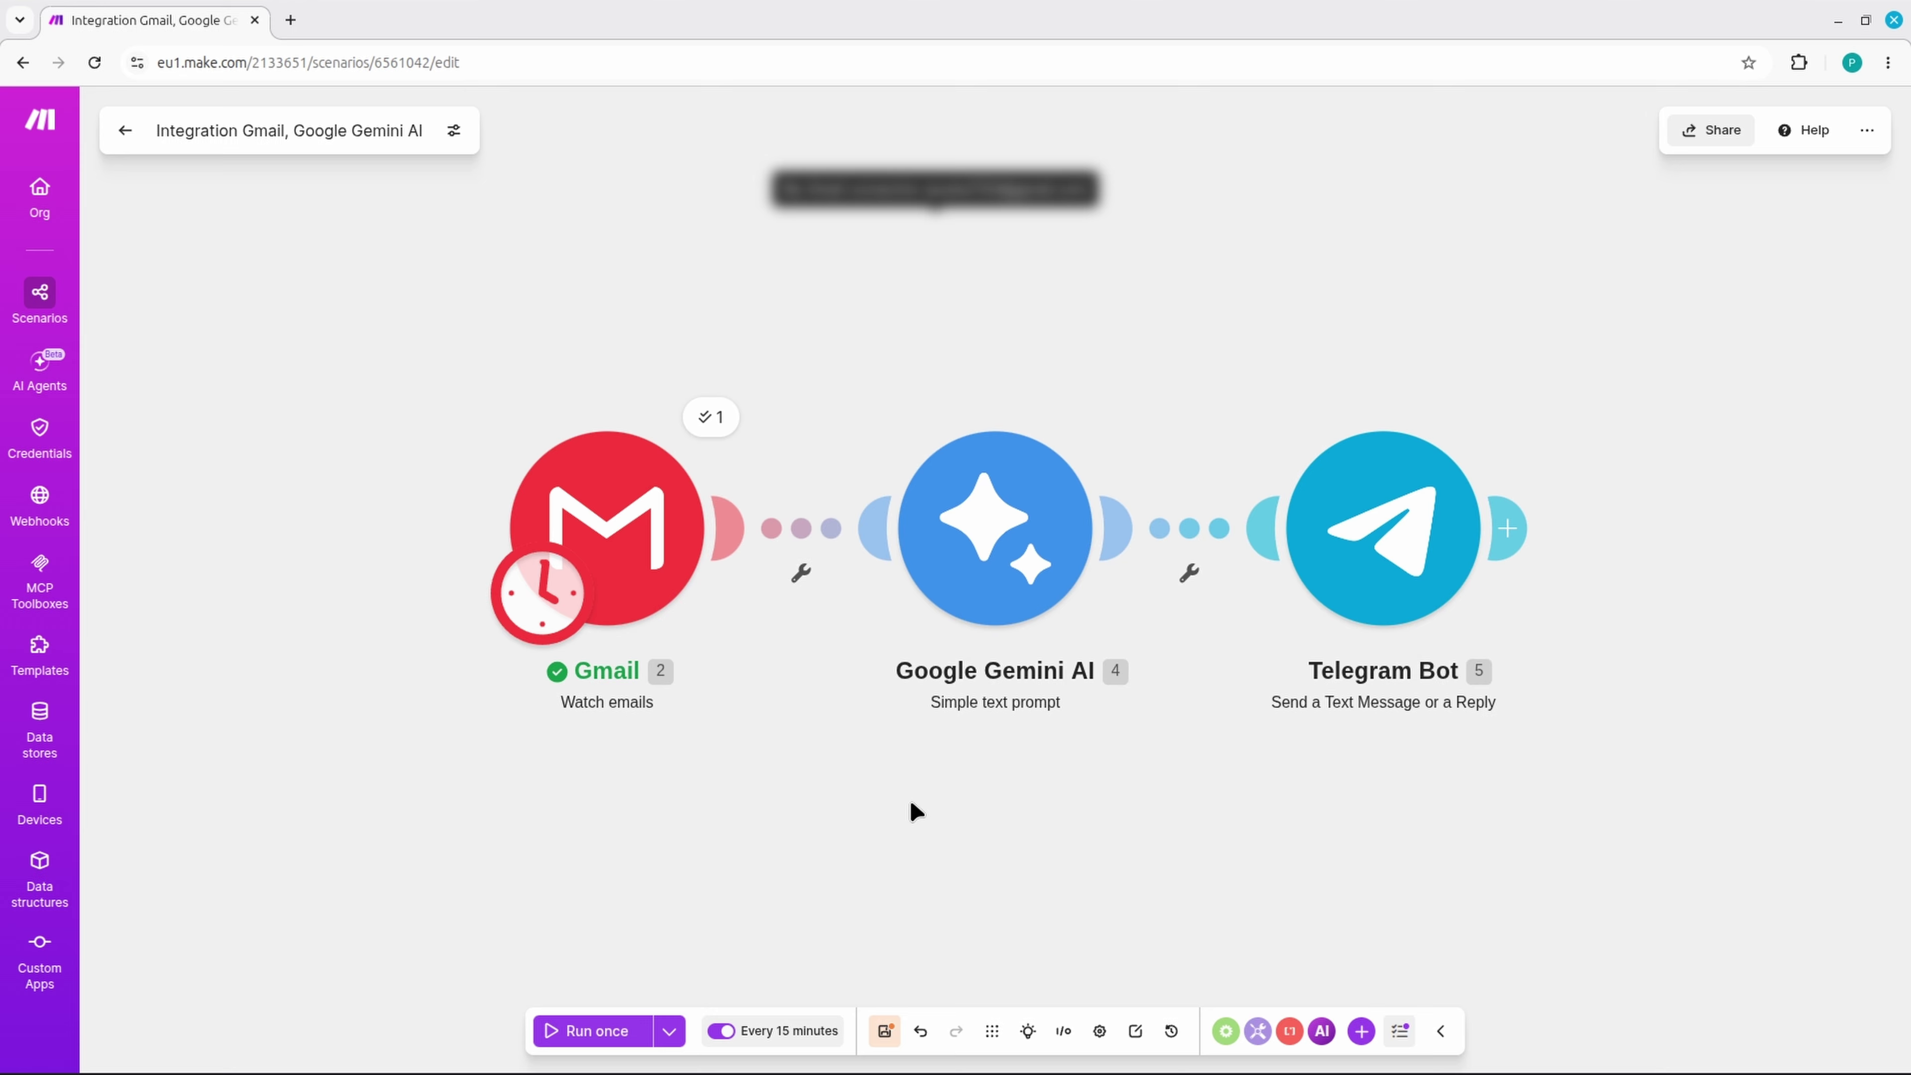
# Run the scenario once and open the AI Email Assistant's incoming message in Telegram.
pyautogui.click(595, 1031)
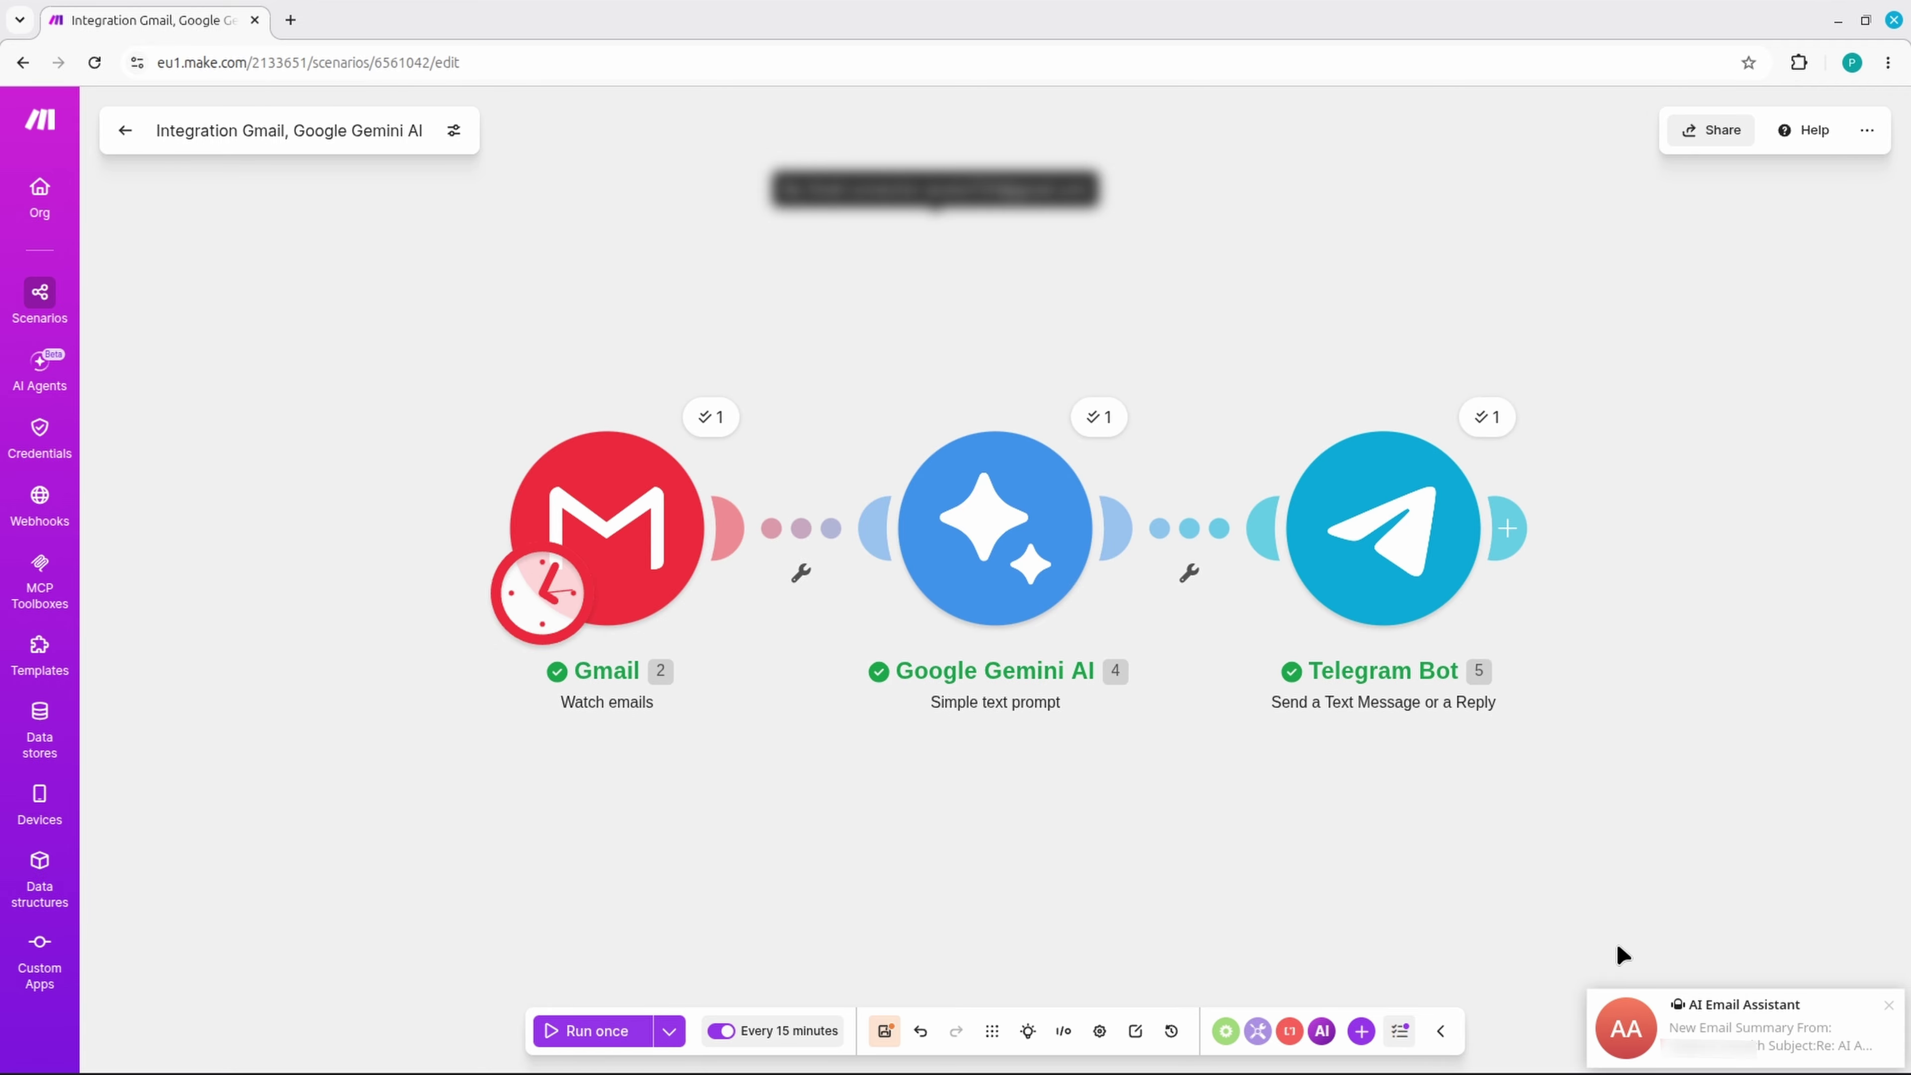
pyautogui.click(1768, 1031)
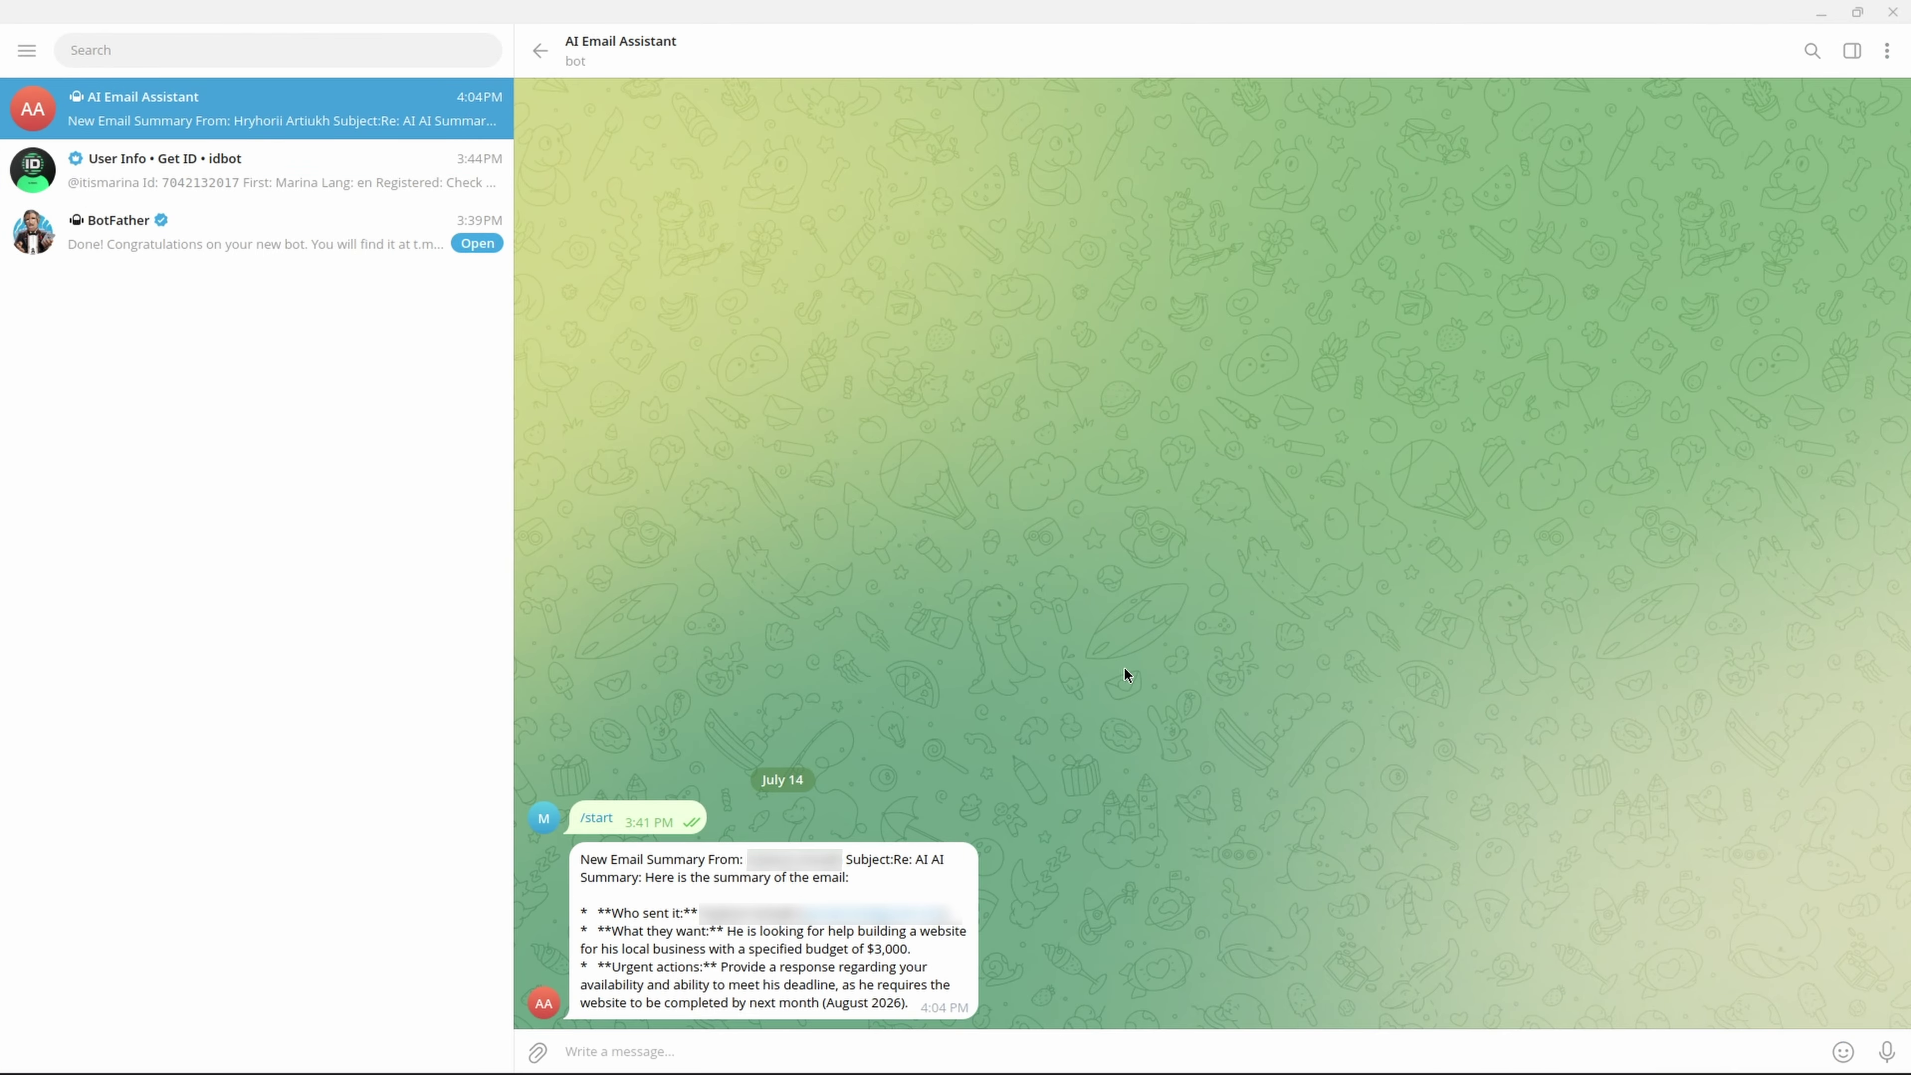